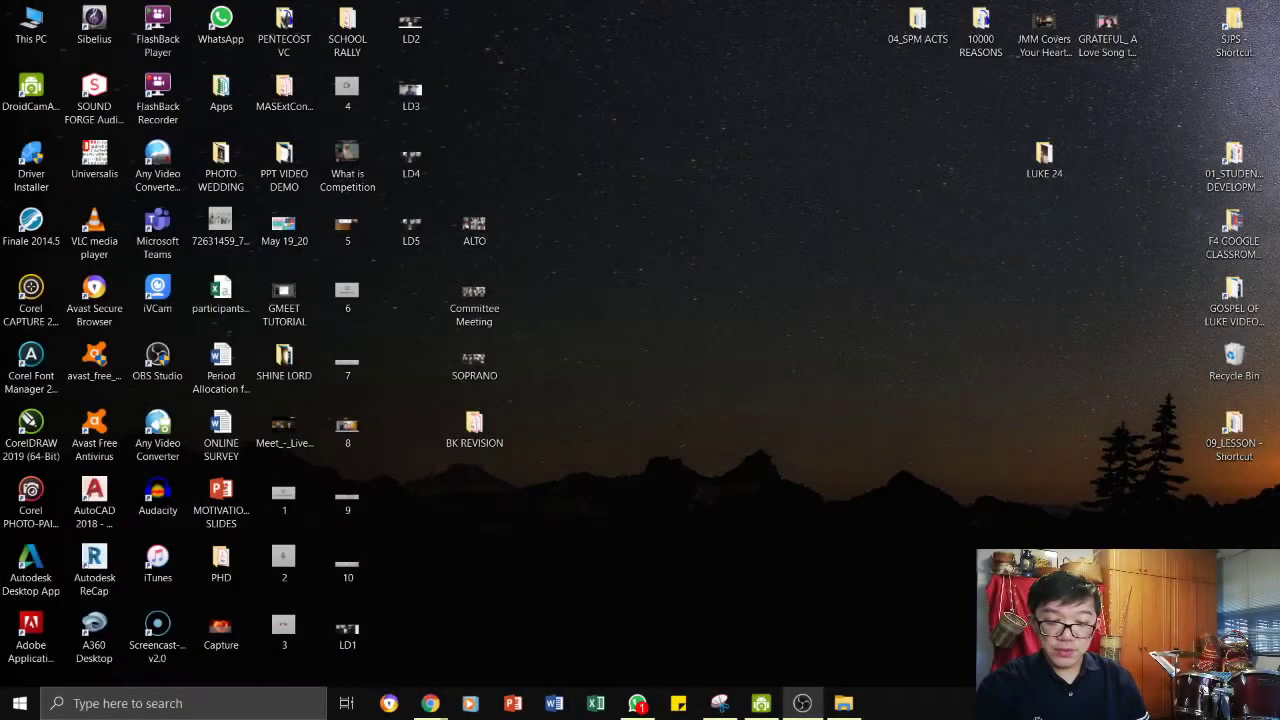
Step: Launch Google Chrome from the Windows taskbar
{"action": "left_click", "coordinate": [389, 703]}
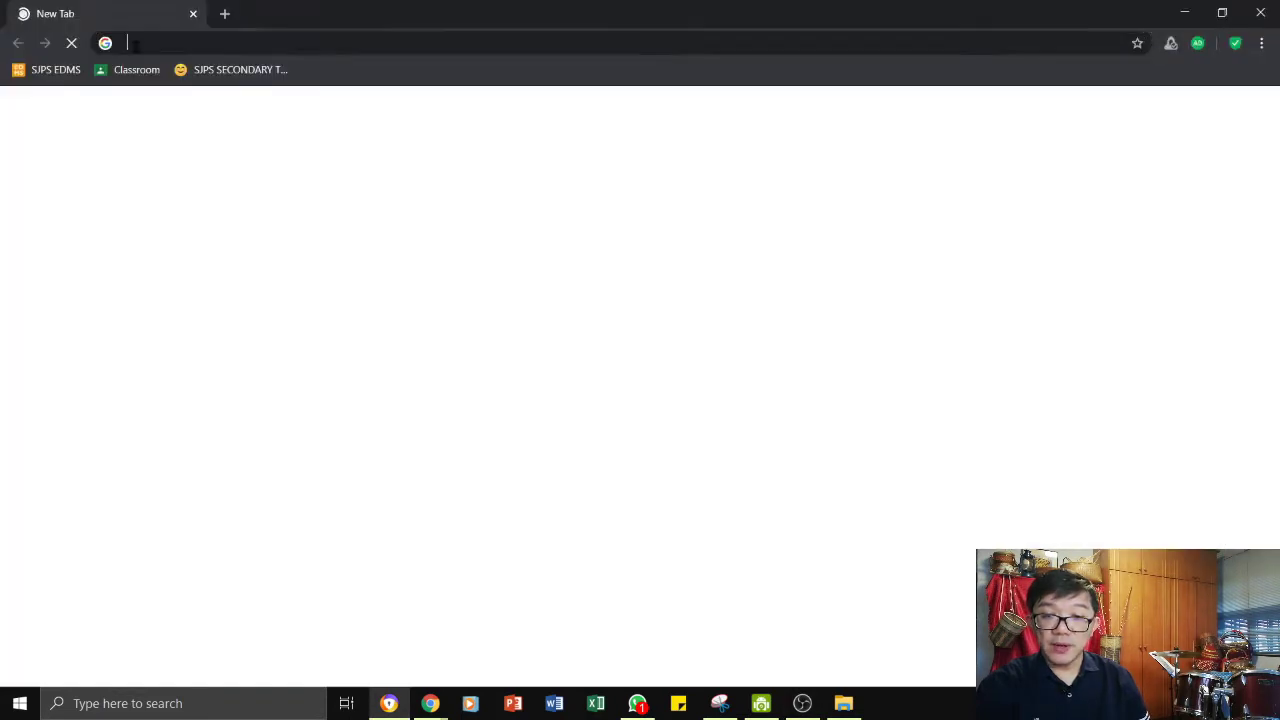
Step: Go to exam.net in the Chrome address bar, without the suggested autocompletion
{"action": "left_click", "coordinate": [145, 44]}
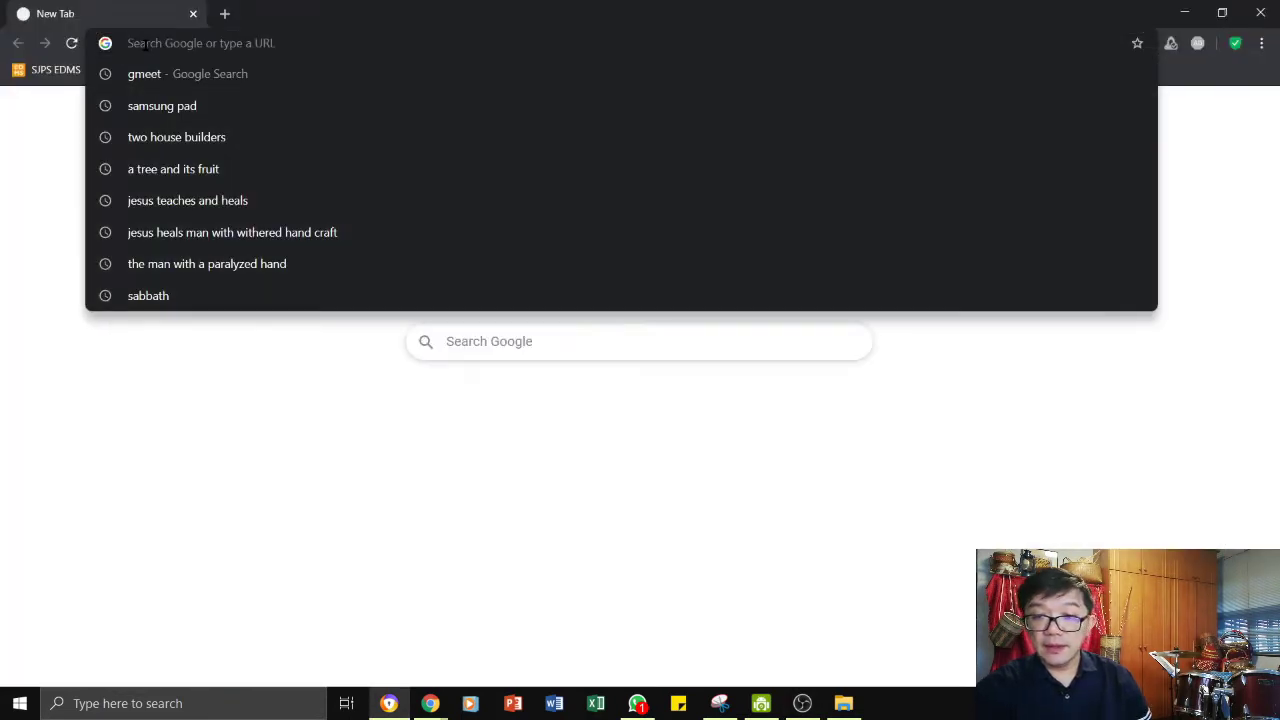
{"action": "type", "text": "exam"}
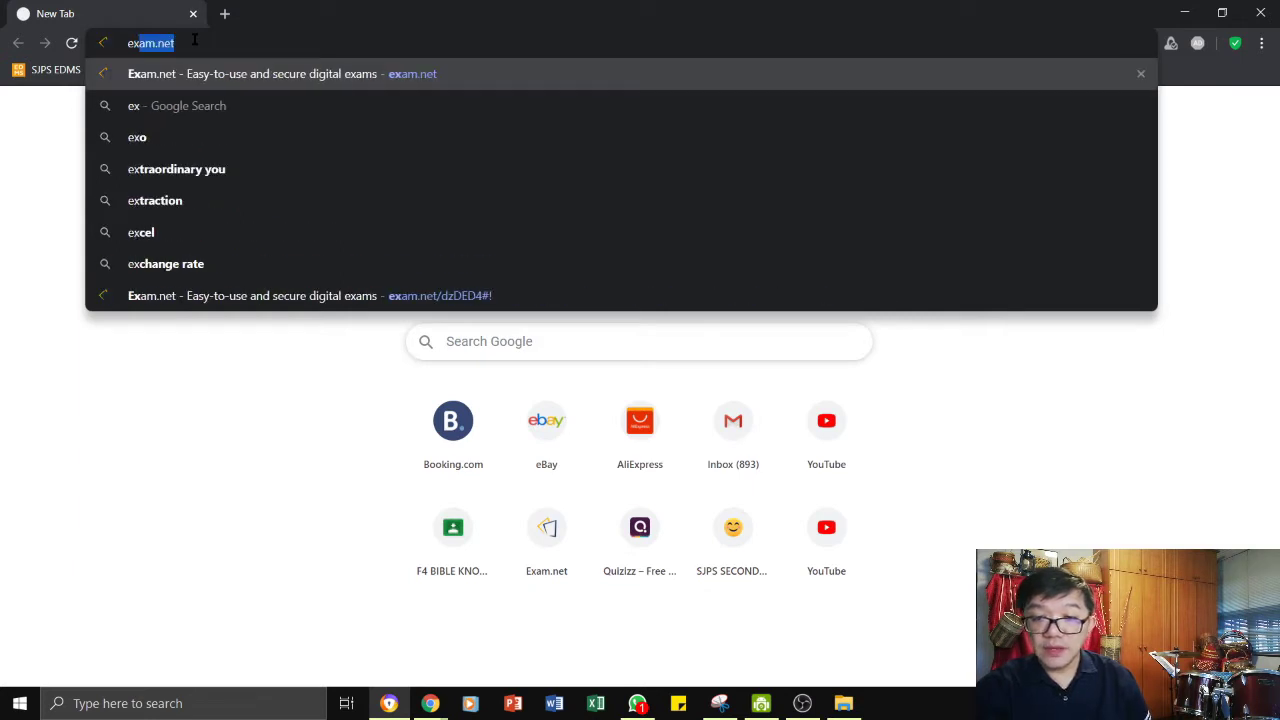
{"action": "key", "text": "BackSpace"}
{"action": "type", "text": ".net"}
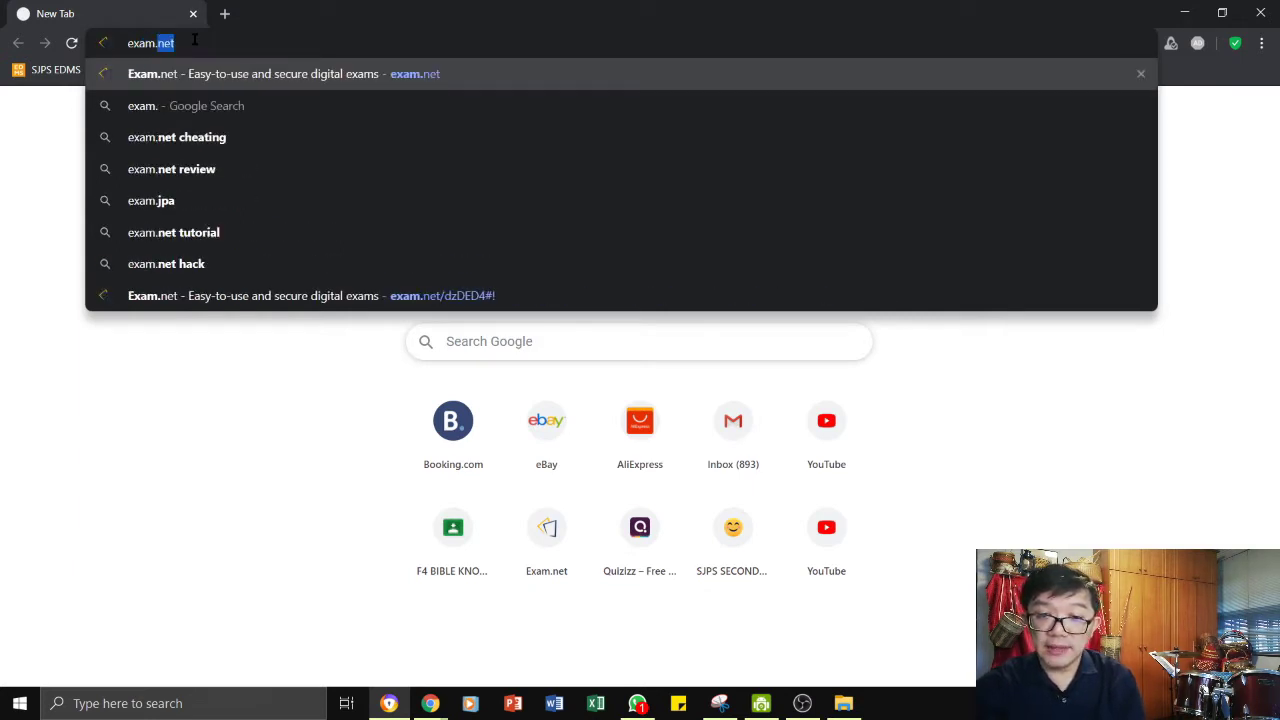
{"action": "key", "text": "Return"}
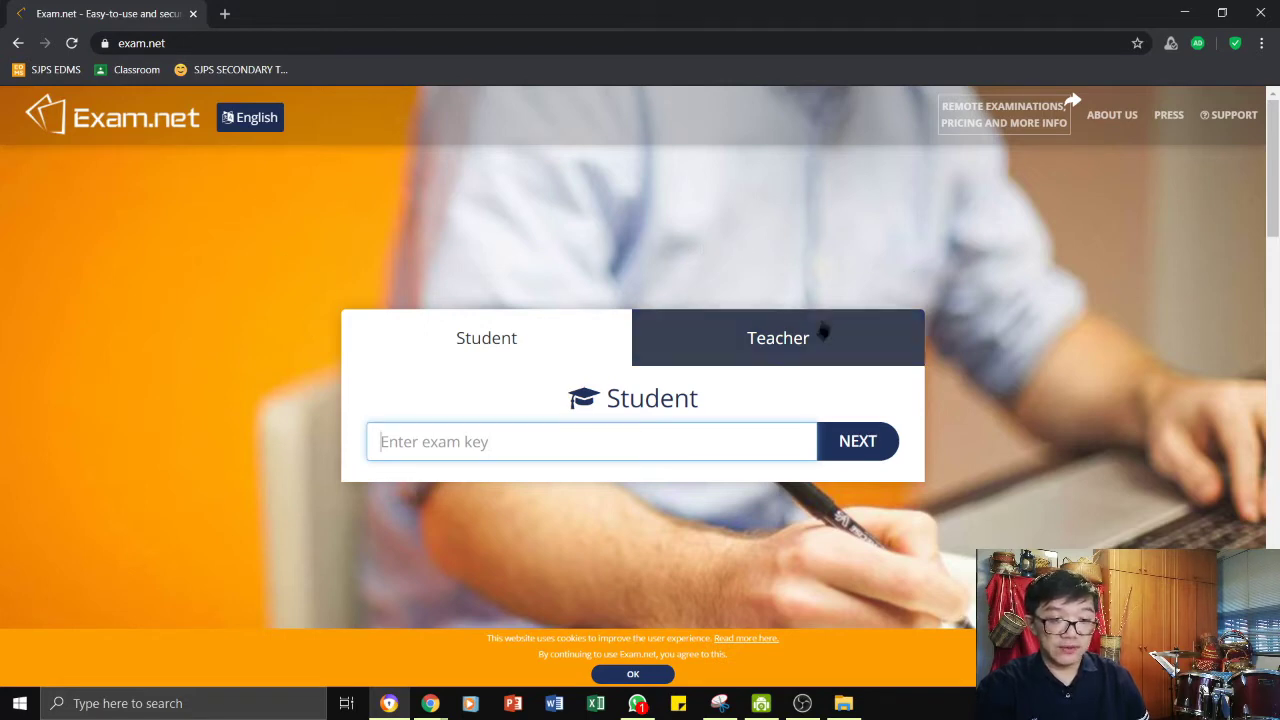
Step: Sign in to Exam.net as a teacher with the school's Google account
{"action": "left_click", "coordinate": [763, 347]}
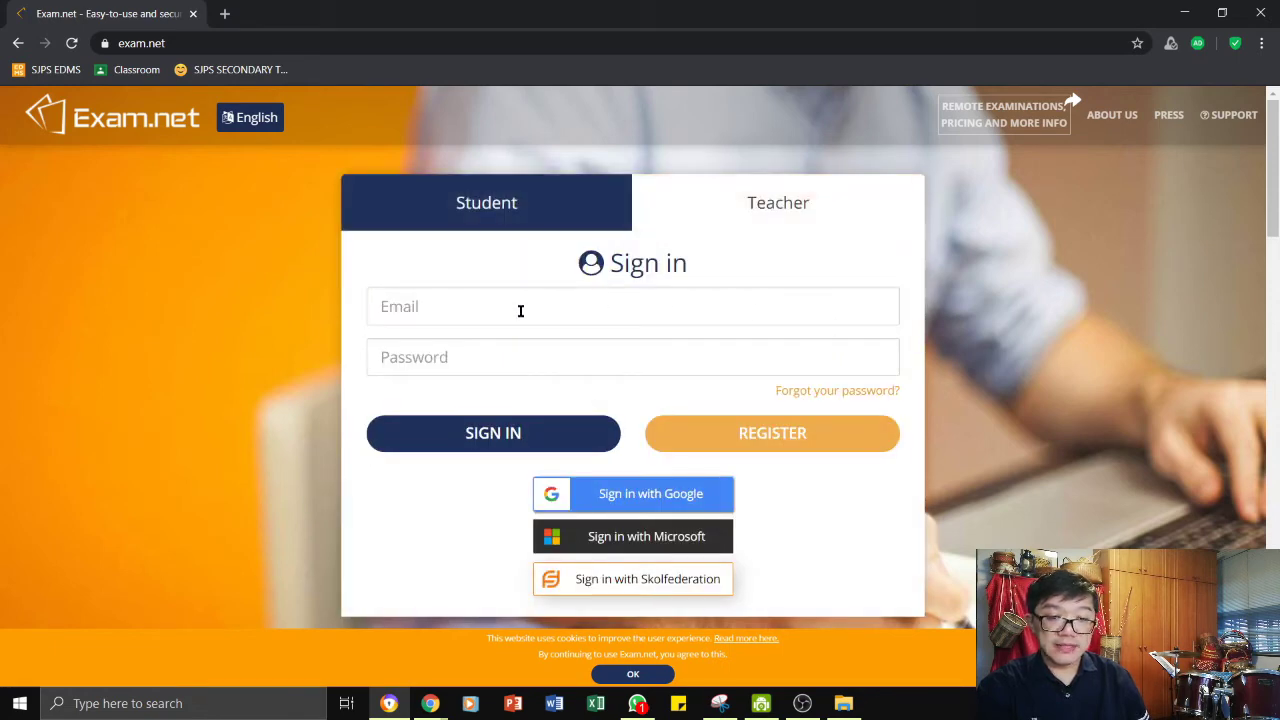
{"action": "left_click", "coordinate": [520, 311]}
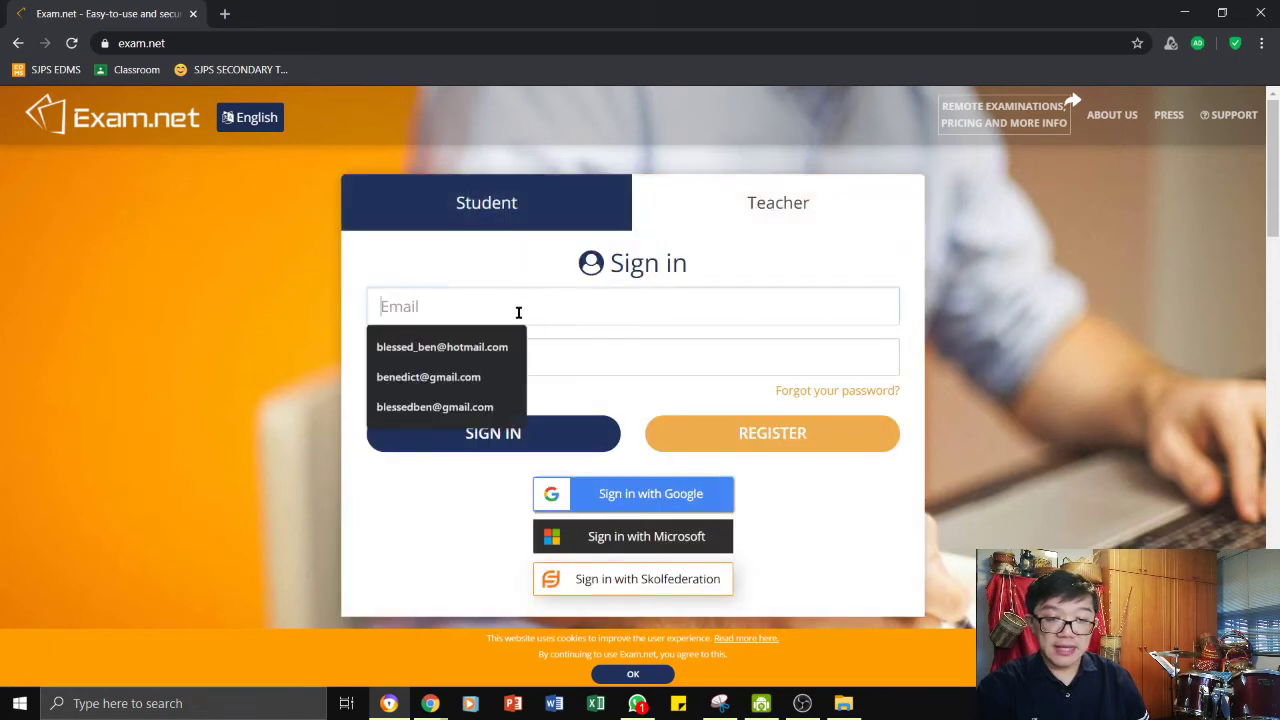
{"action": "left_click", "coordinate": [996, 400]}
{"action": "left_click", "coordinate": [674, 500]}
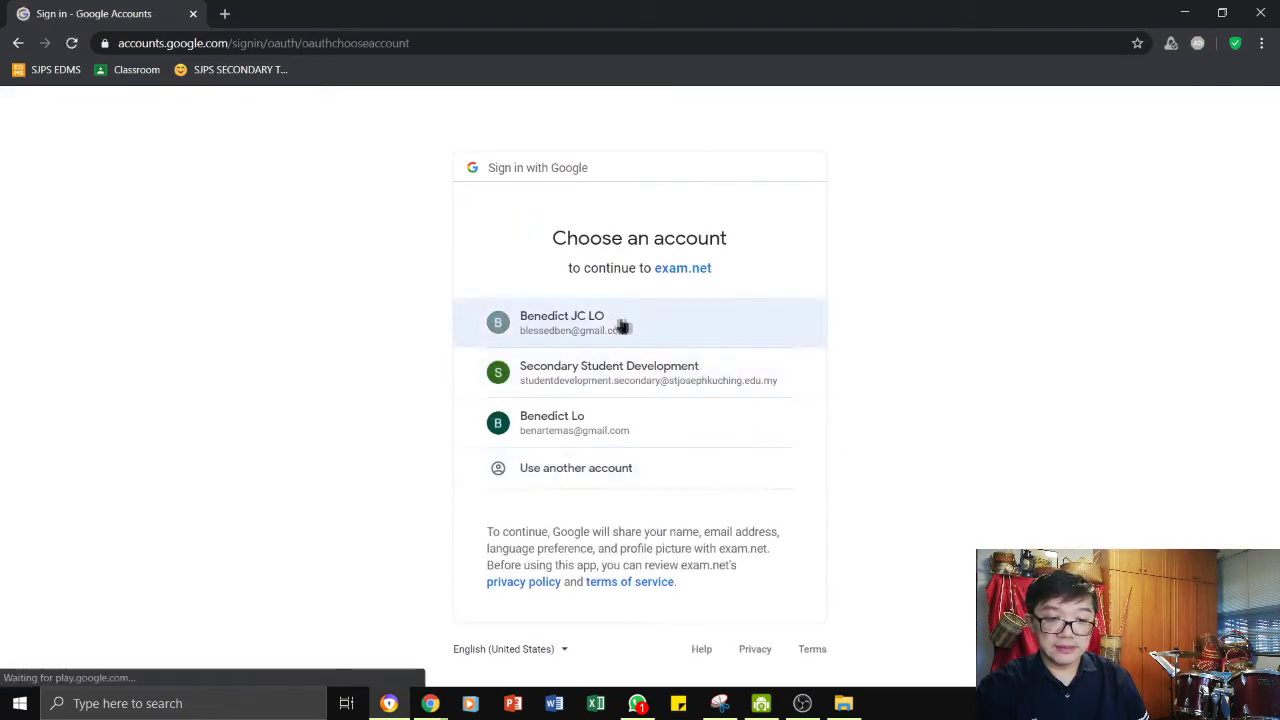
{"action": "left_click", "coordinate": [594, 366]}
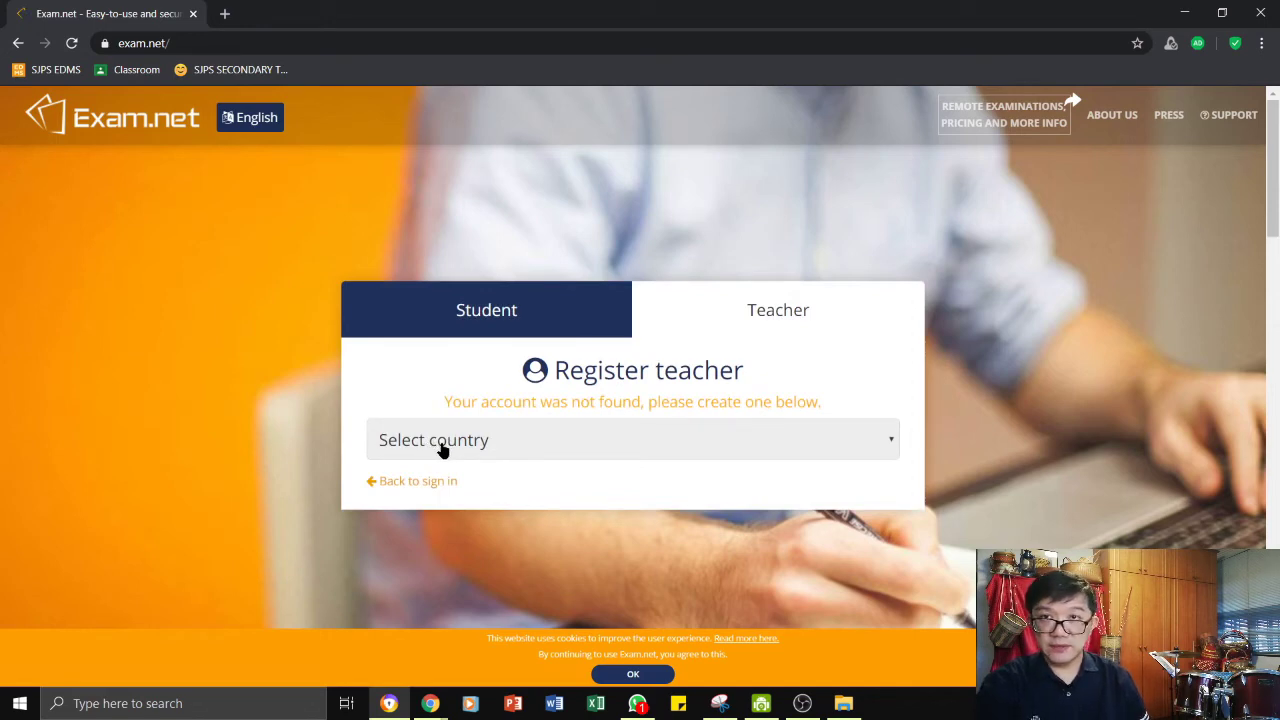
Step: Set the registration country to Malaysia and the region to Kuching, Sarawak
{"action": "left_click", "coordinate": [470, 443]}
{"action": "type", "text": "malaysia"}
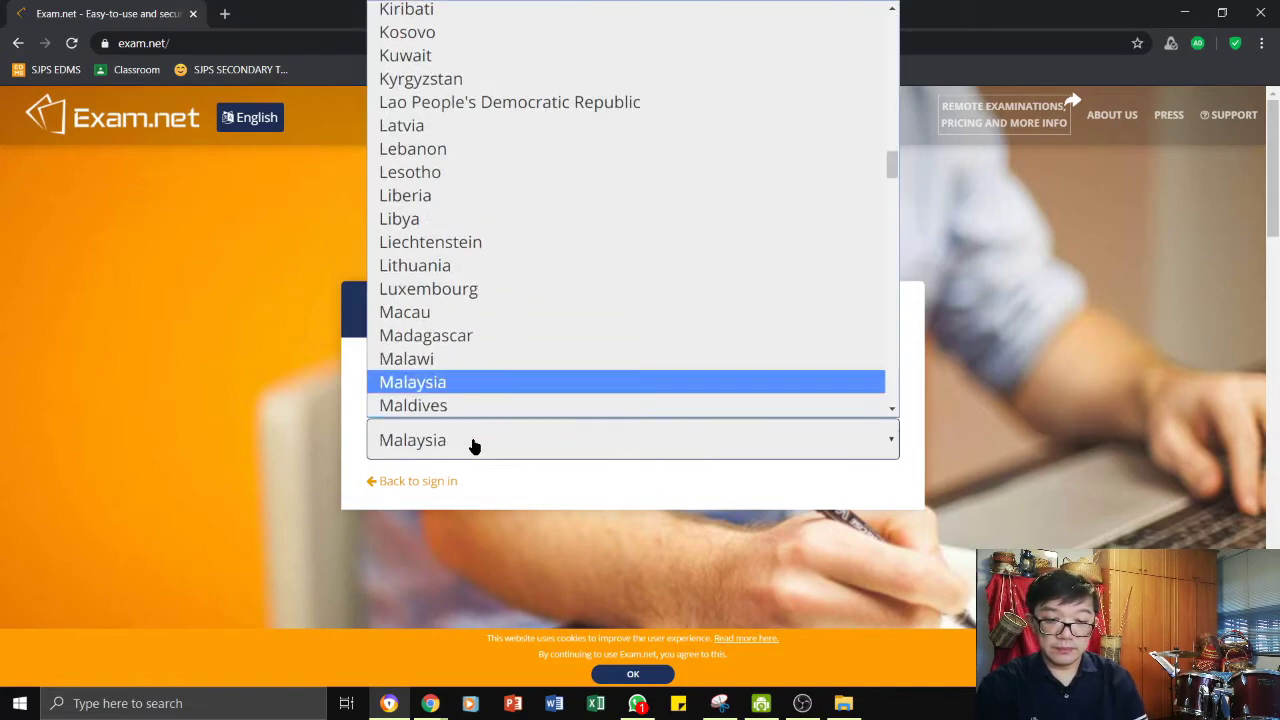
{"action": "key", "text": "Return"}
{"action": "left_click", "coordinate": [514, 455]}
{"action": "type", "text": "k"}
{"action": "key", "text": "Down"}
{"action": "key", "text": "Down"}
{"action": "key", "text": "Down"}
{"action": "key", "text": "Down"}
{"action": "key", "text": "Down"}
{"action": "key", "text": "Down"}
{"action": "key", "text": "Down"}
{"action": "key", "text": "Down"}
{"action": "key", "text": "Down"}
{"action": "key", "text": "Down"}
{"action": "key", "text": "Down"}
{"action": "key", "text": "Down"}
{"action": "key", "text": "Down"}
{"action": "key", "text": "Down"}
{"action": "key", "text": "Down"}
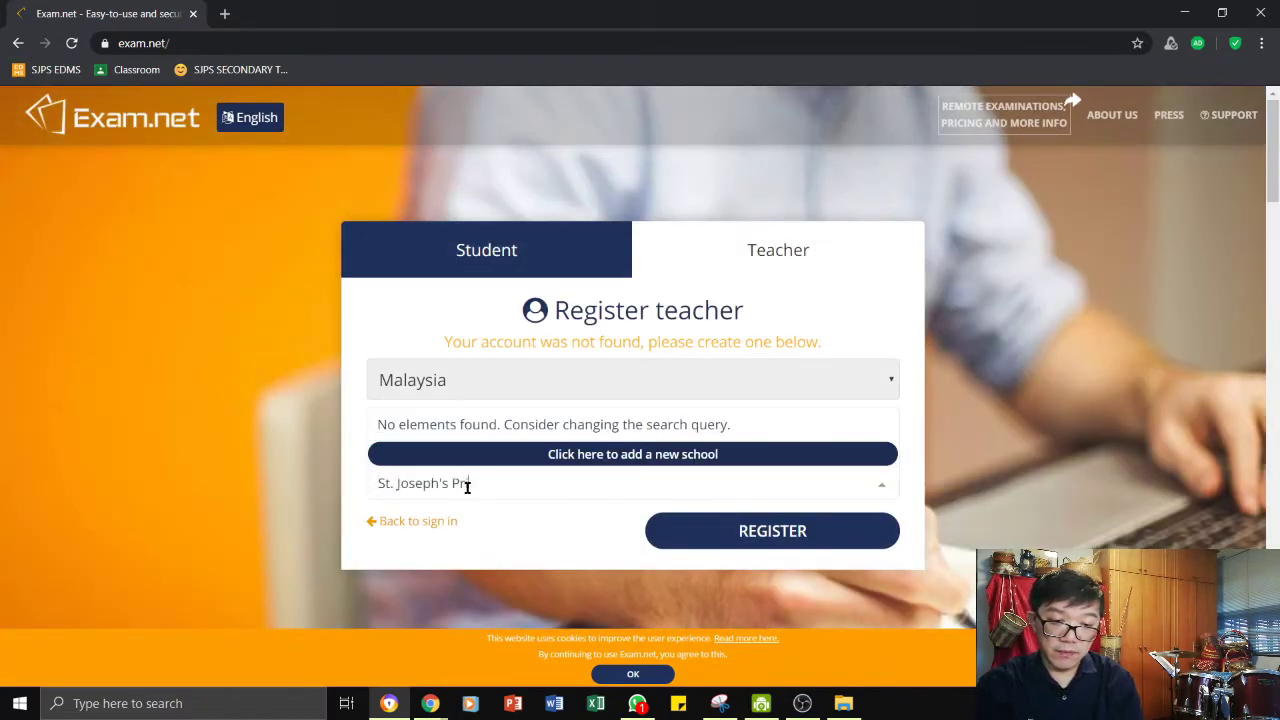
Step: Add the new school St. Joseph's Private School Kuching with city Kuching, Sarawak
{"action": "type", "text": "ivate School Kuching"}
{"action": "left_click", "coordinate": [560, 456]}
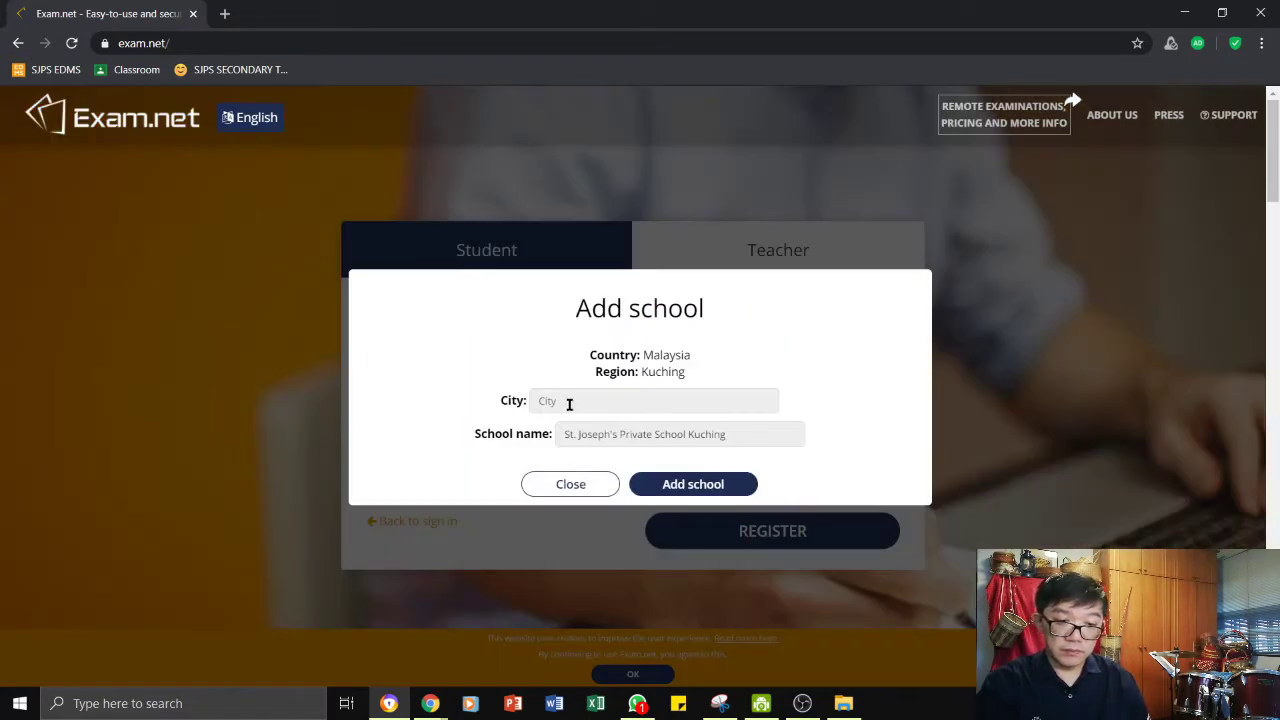
{"action": "left_click", "coordinate": [554, 405]}
{"action": "type", "text": "Kuching, Sarawak"}
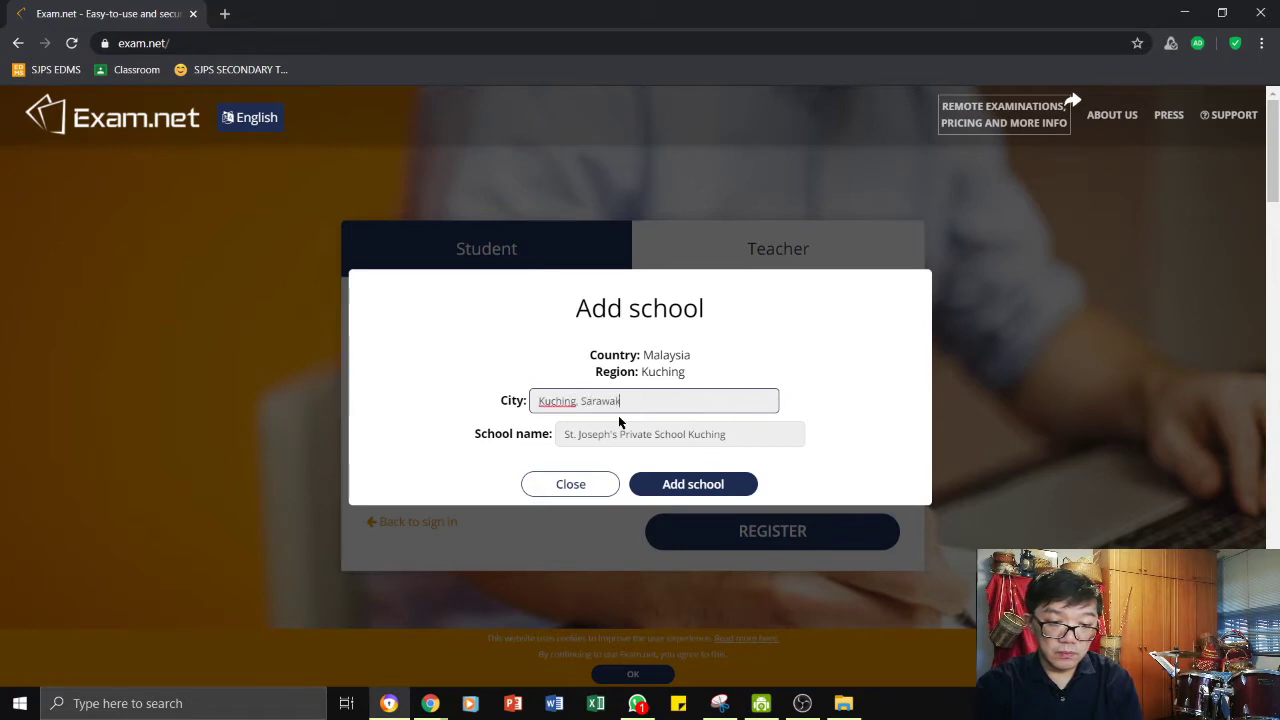
{"action": "left_click", "coordinate": [686, 490]}
Step: Enter the account password, accept the terms, dismiss cookies and submit the registration
{"action": "left_click", "coordinate": [586, 505]}
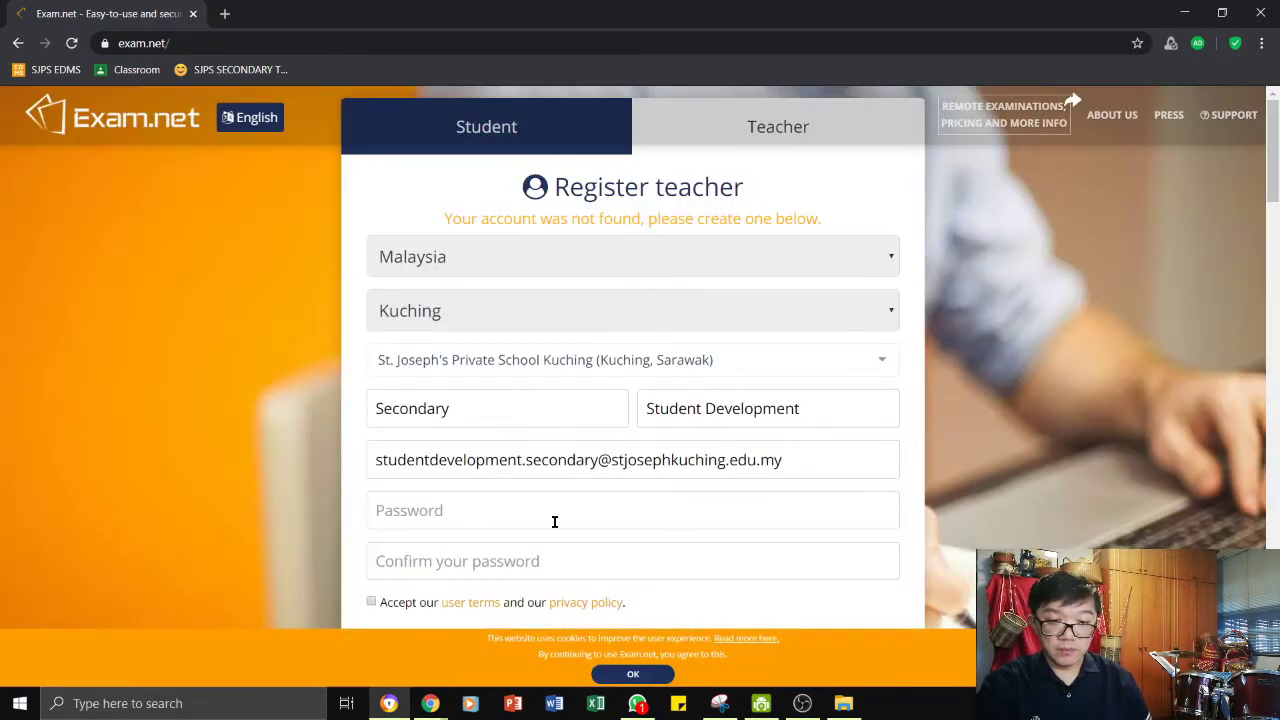
{"action": "type", "text": "•"}
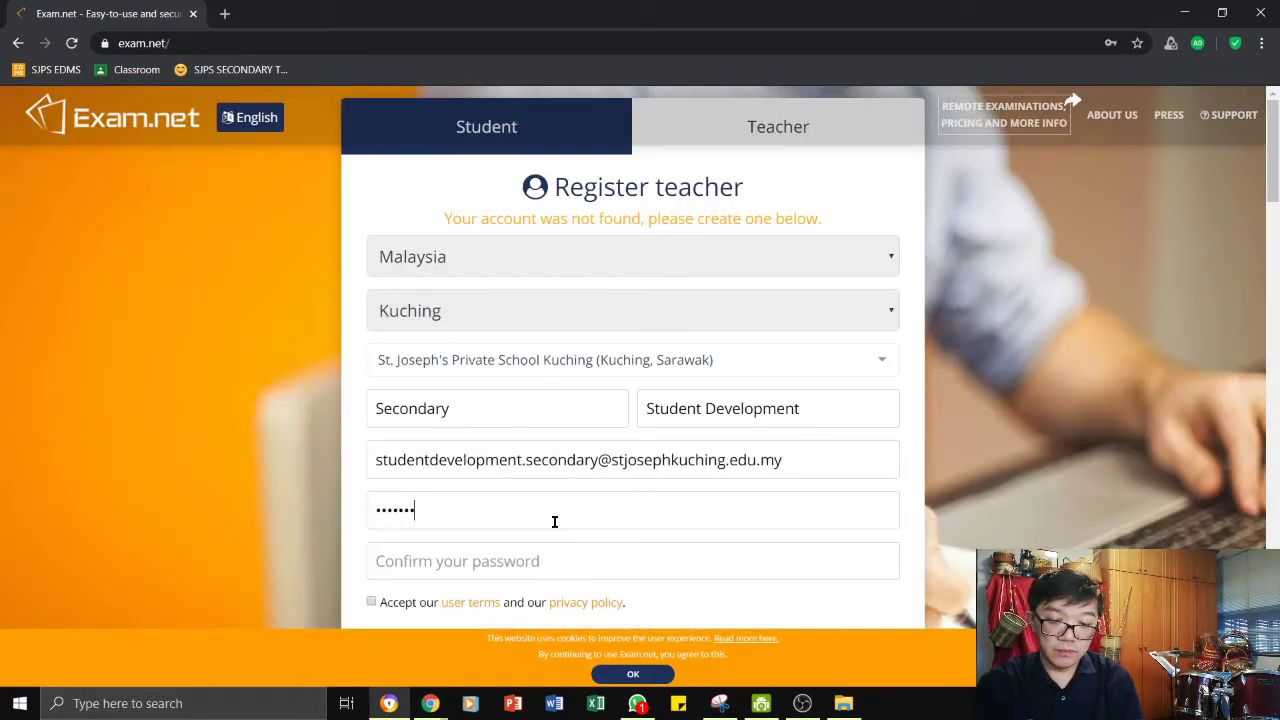
{"action": "type", "text": "•••••••••••"}
{"action": "key", "text": "Tab"}
{"action": "key", "text": "space"}
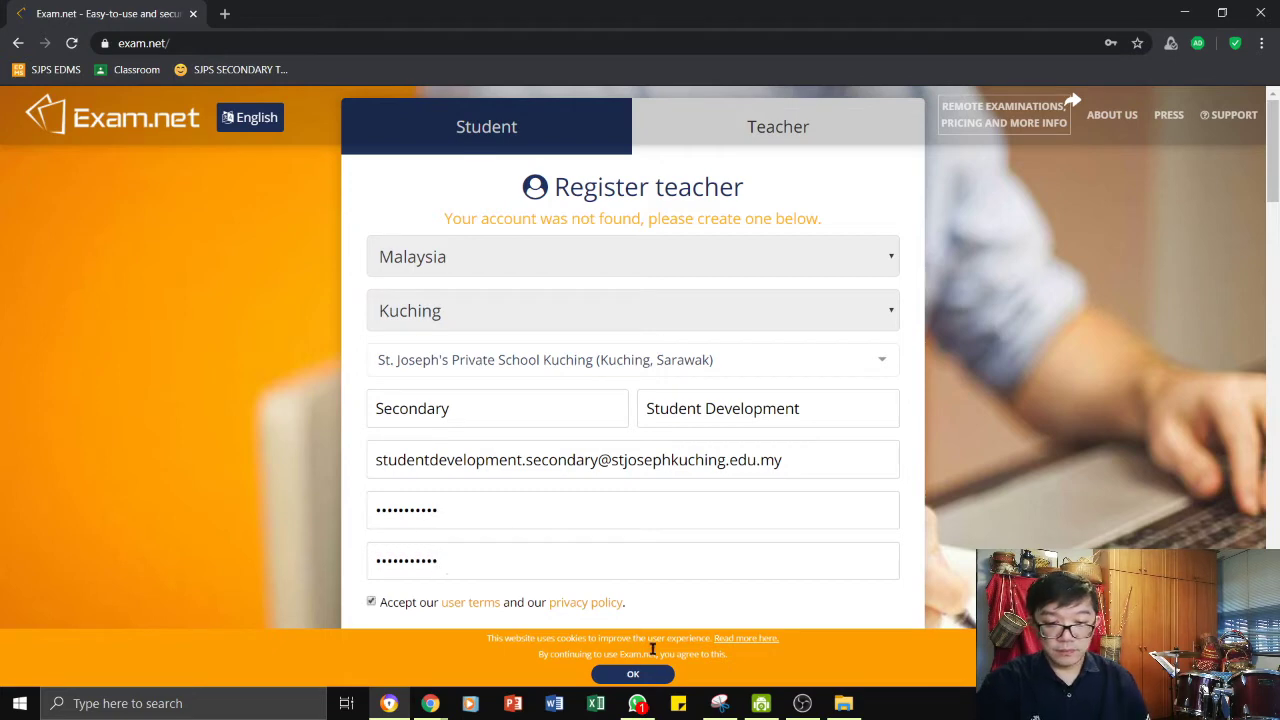
{"action": "left_click", "coordinate": [634, 676]}
{"action": "scroll", "coordinate": [690, 570], "scroll_direction": "down", "scroll_amount": 2}
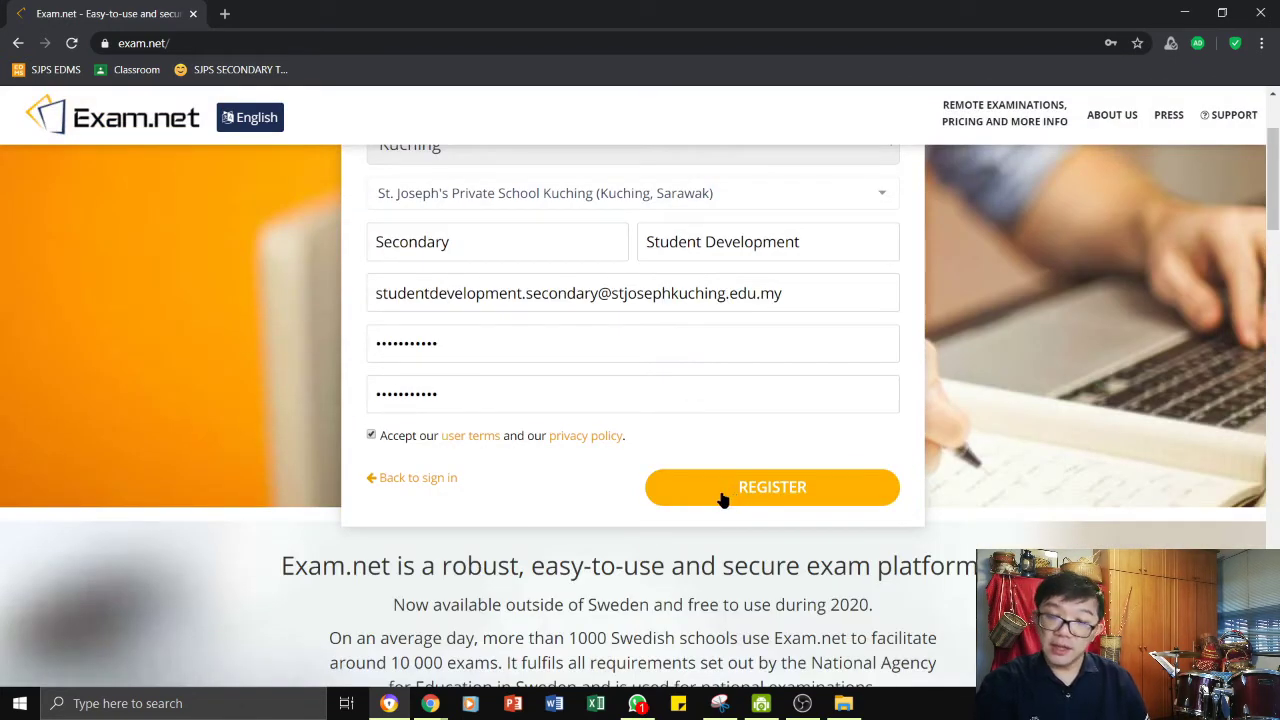
{"action": "left_click", "coordinate": [720, 496]}
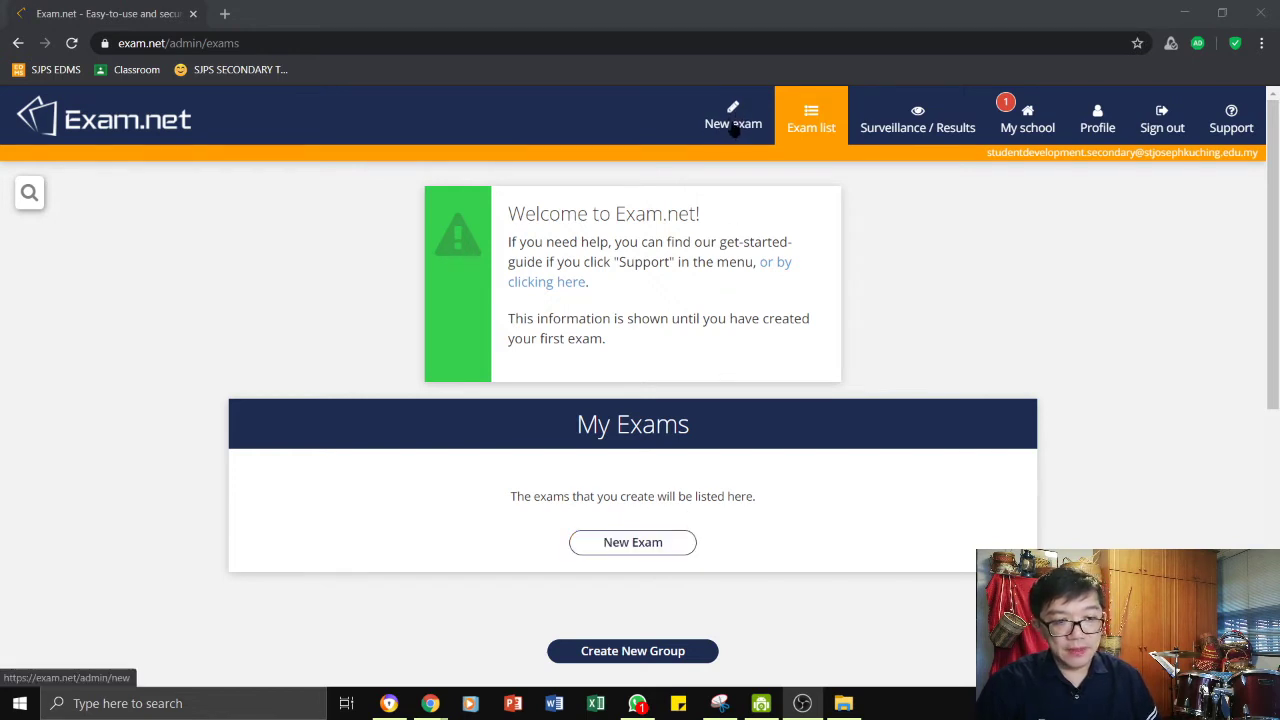
Step: Open the Create New Exam form and select the exam name field
{"action": "left_click", "coordinate": [649, 552]}
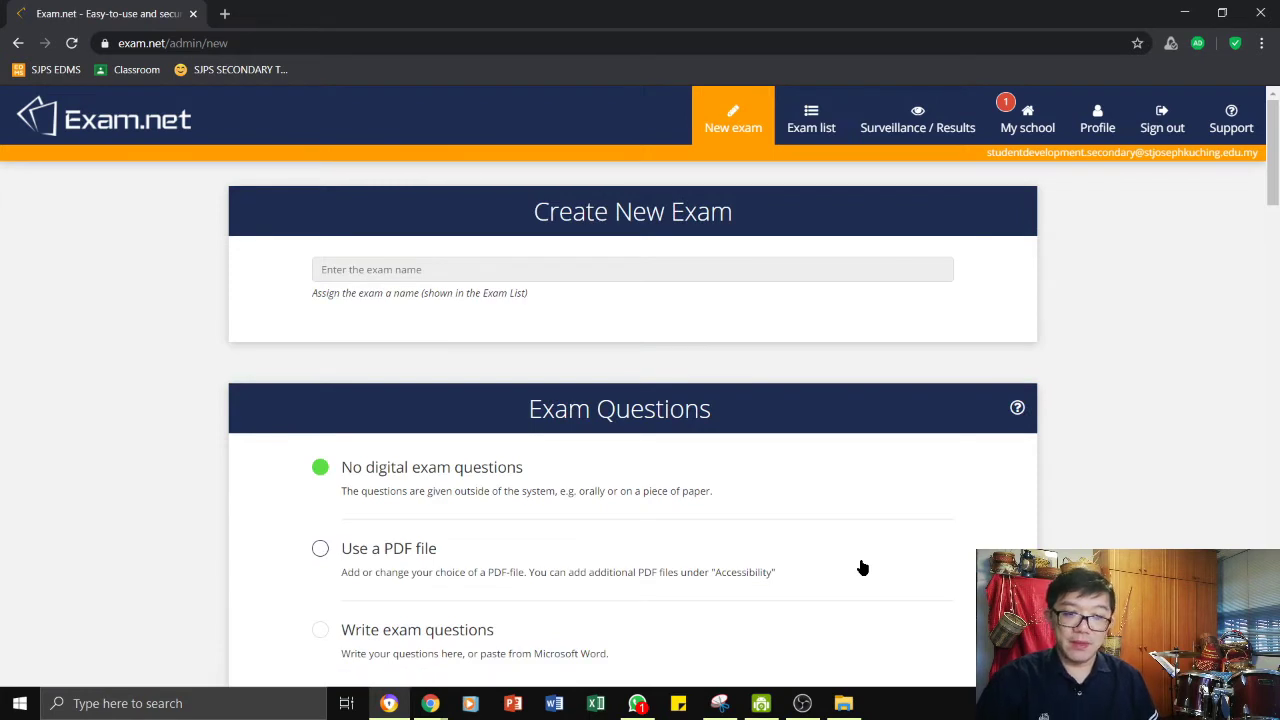
{"action": "left_click", "coordinate": [424, 271]}
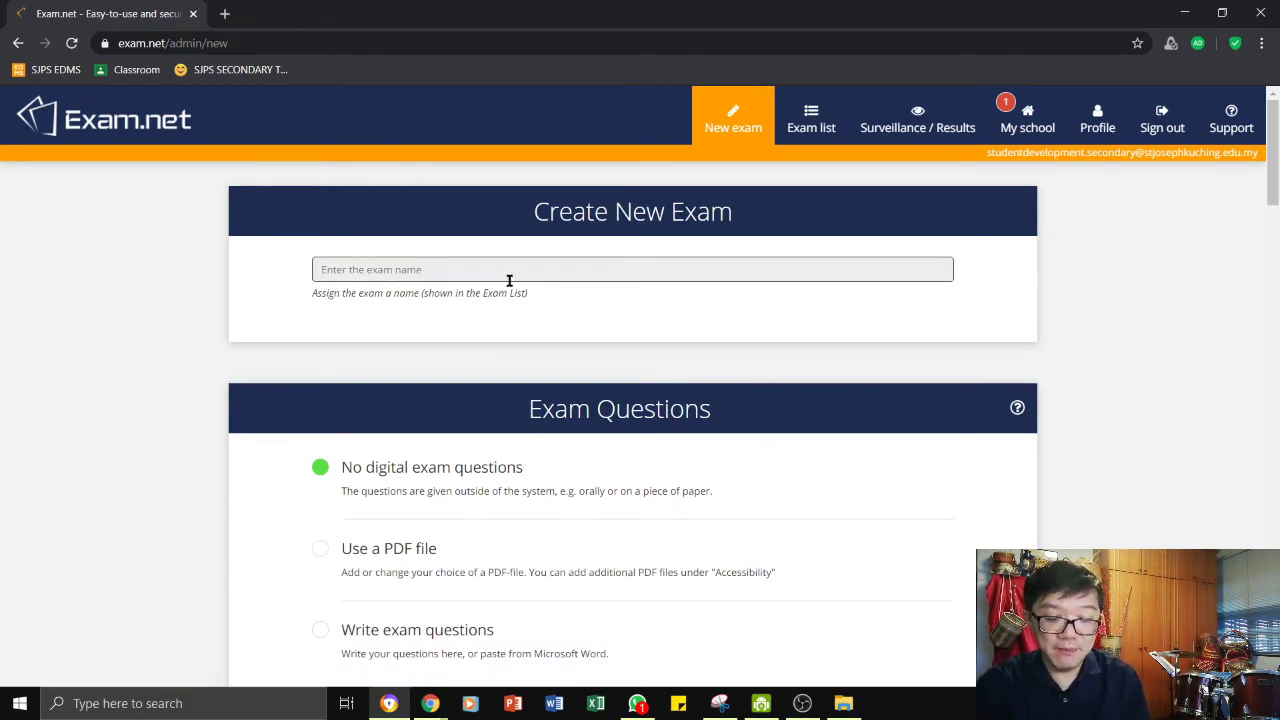
Step: Enter the exam name starting with 'T' and scroll down to Exam Questions
{"action": "type", "text": "Tutorial Exam"}
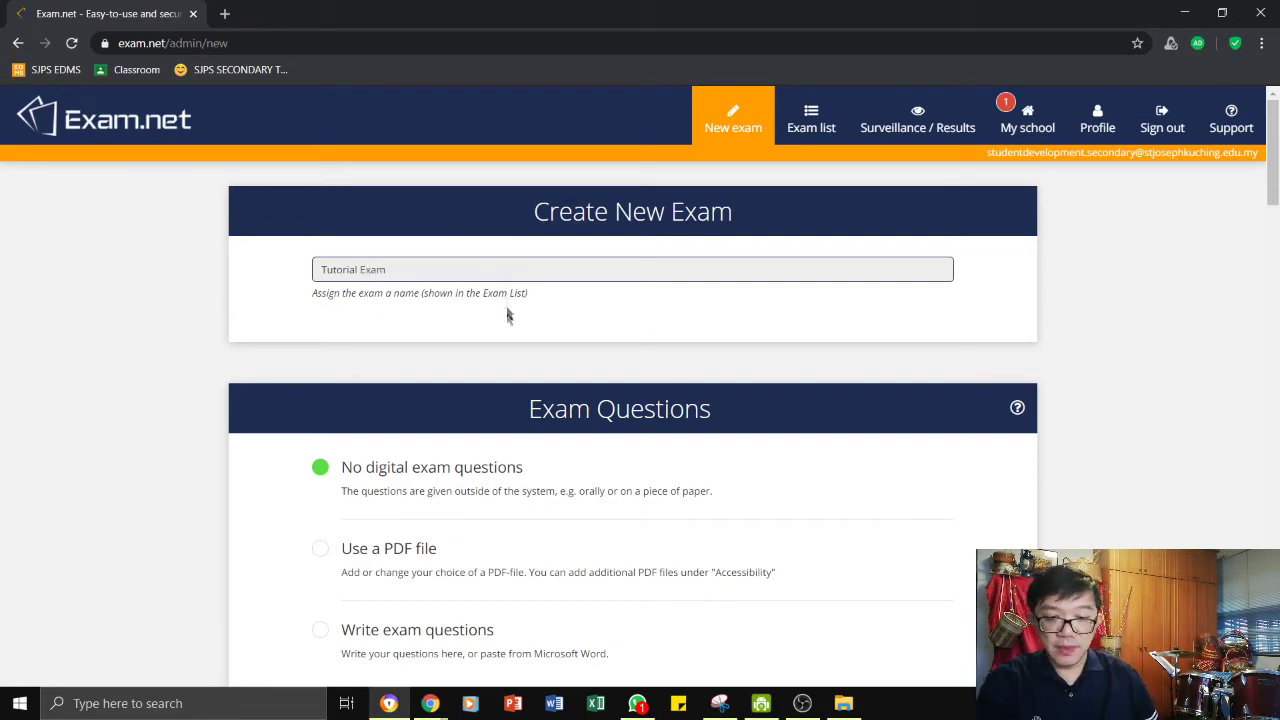
{"action": "scroll", "coordinate": [509, 314], "scroll_direction": "down", "scroll_amount": 2}
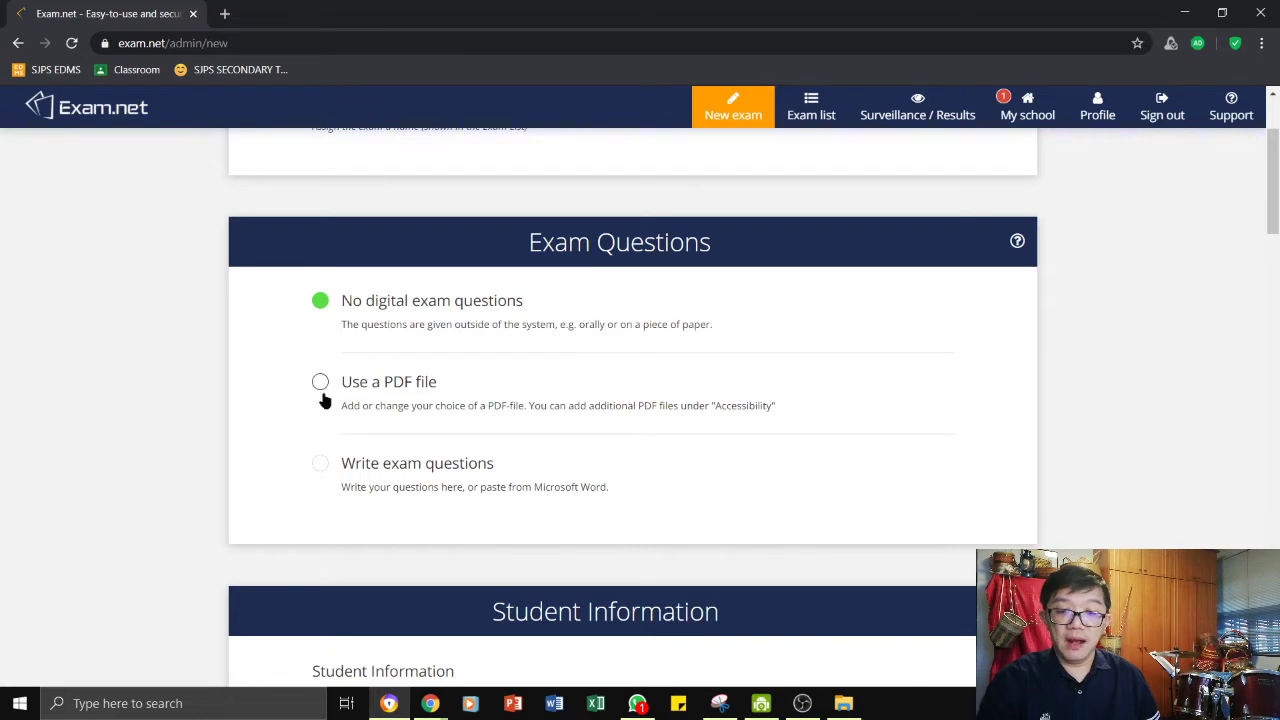
Step: Choose Use a PDF file for the questions, cancelling the file picker and closing the popup
{"action": "left_click", "coordinate": [405, 398]}
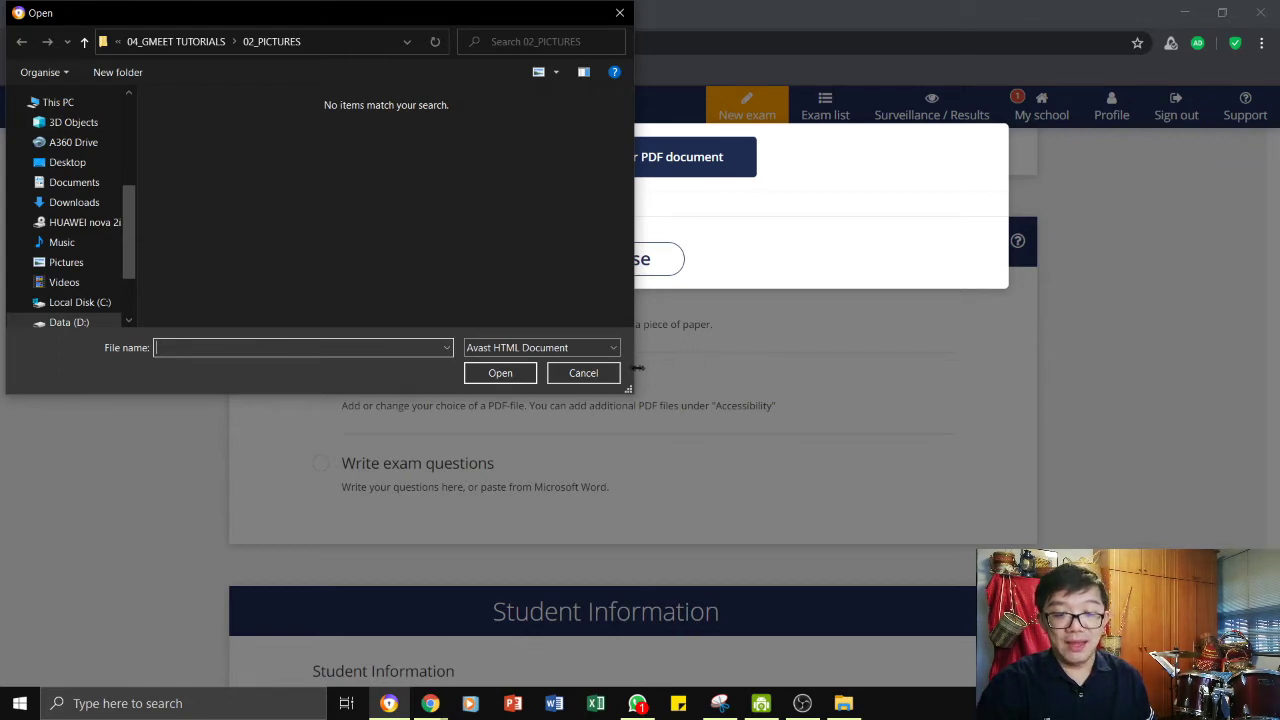
{"action": "left_click", "coordinate": [584, 374]}
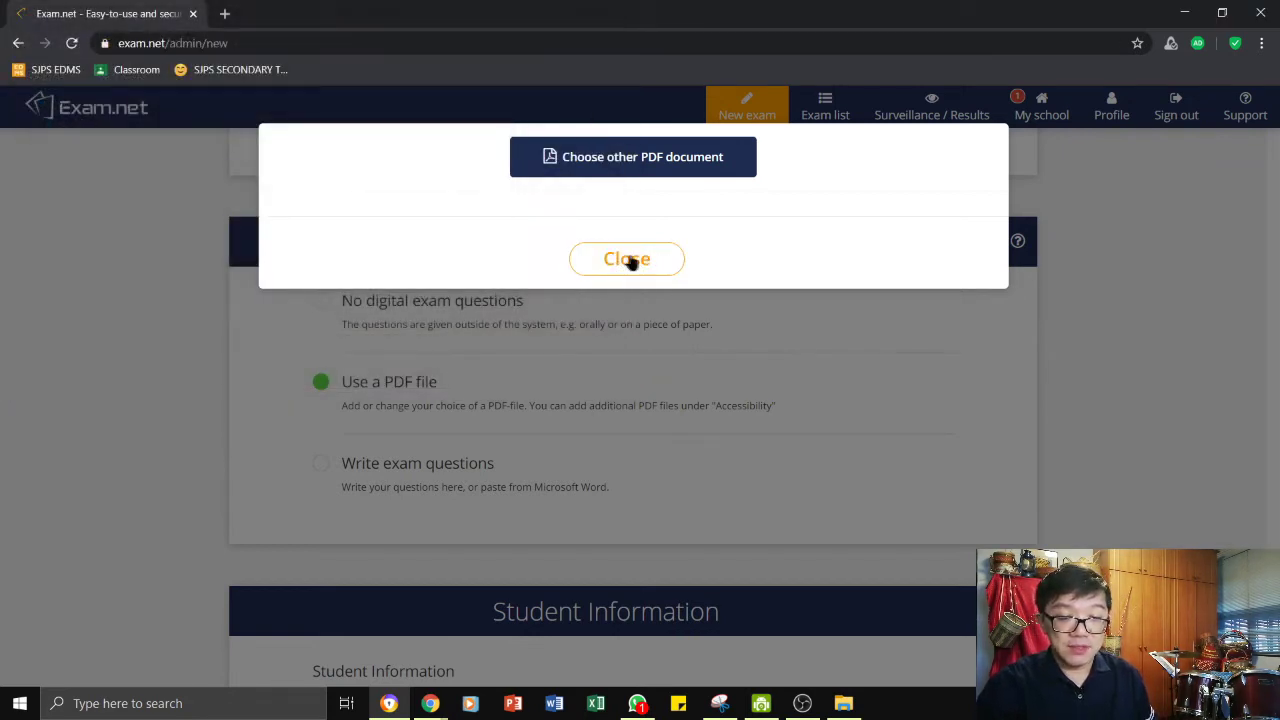
{"action": "left_click", "coordinate": [631, 259]}
{"action": "scroll", "coordinate": [711, 420], "scroll_direction": "down", "scroll_amount": 3}
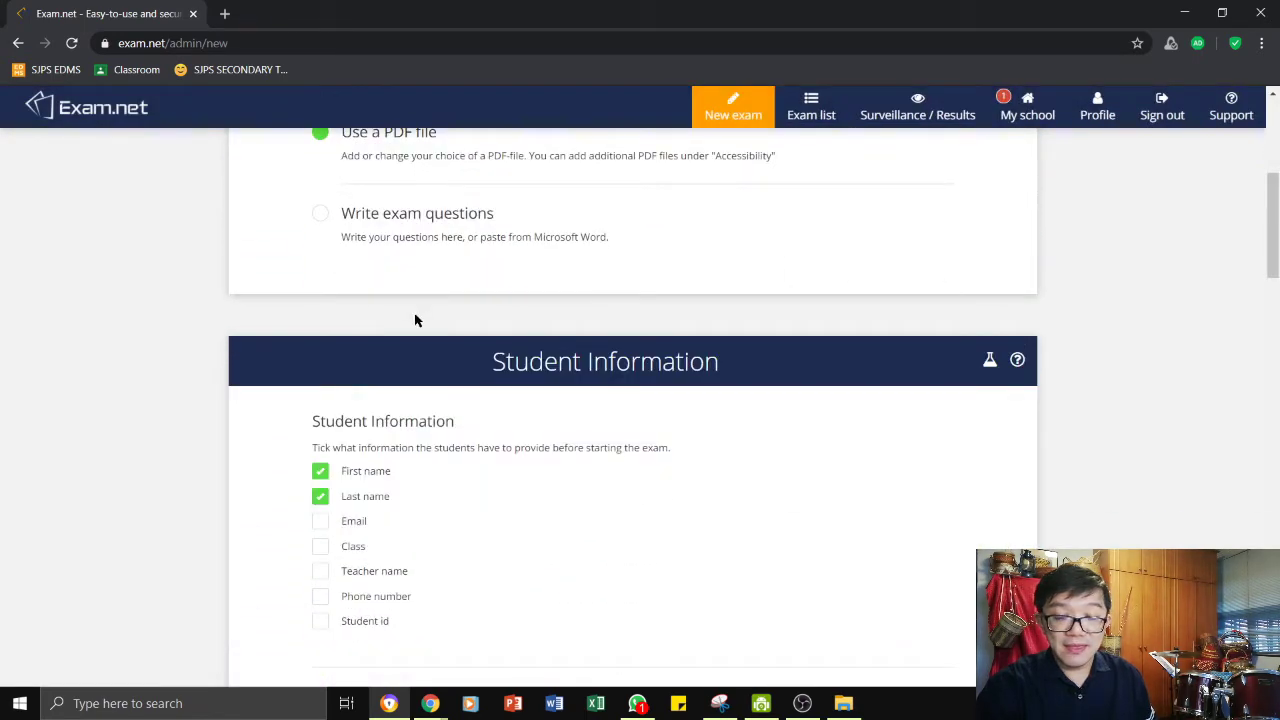
{"action": "scroll", "coordinate": [414, 320], "scroll_direction": "up", "scroll_amount": 2}
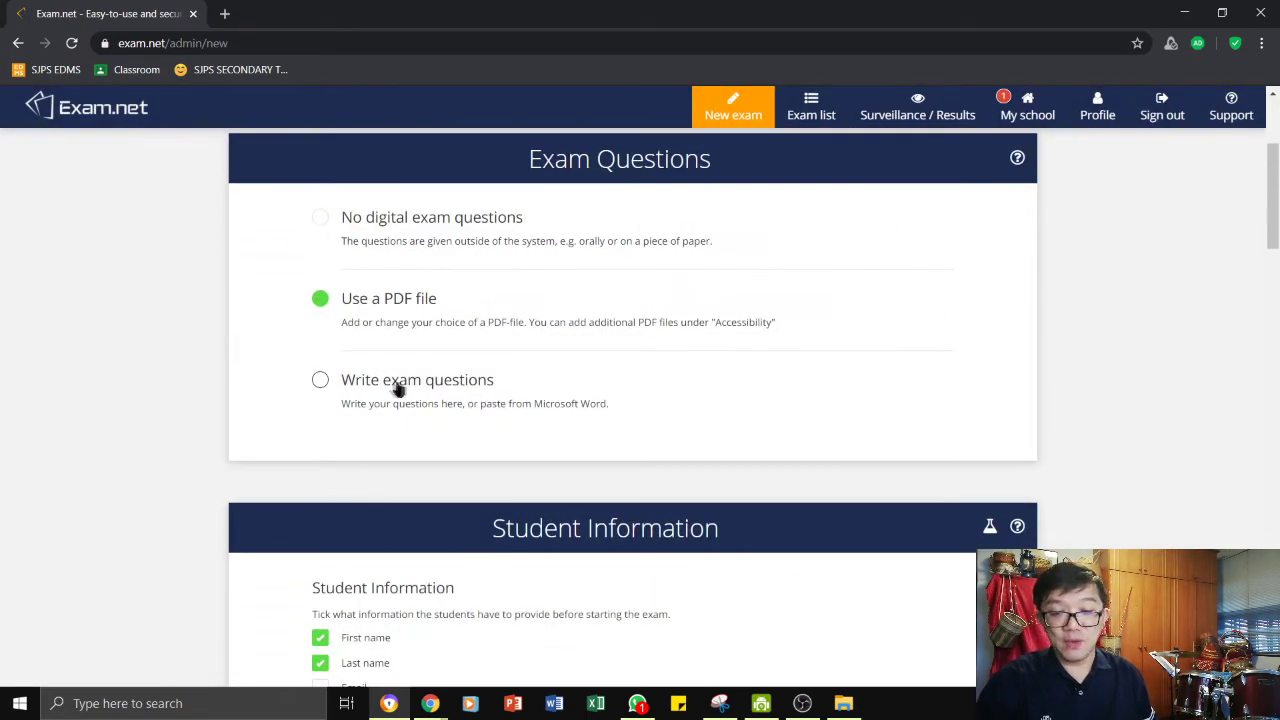
Step: Write the 'Tutorial Exam' heading and the question text in the question editor
{"action": "left_click", "coordinate": [391, 389]}
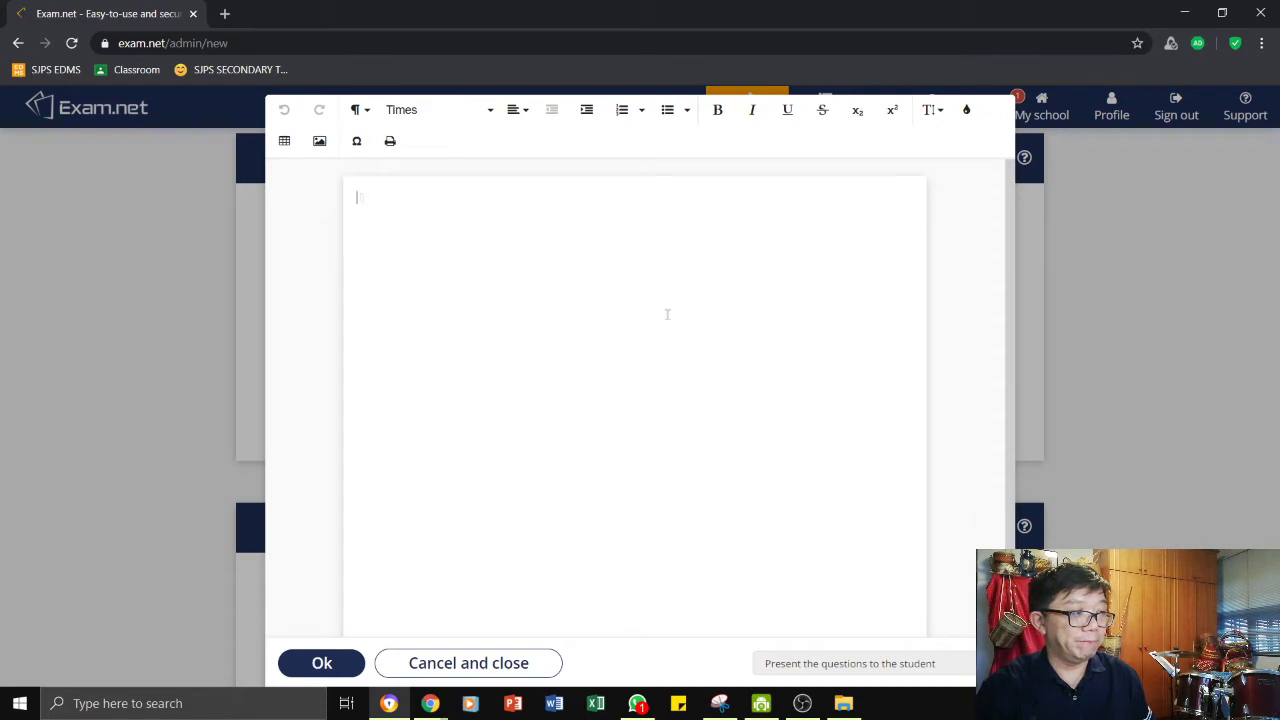
{"action": "type", "text": "Tutorial Exam"}
{"action": "key", "text": "Return"}
{"action": "type", "text": "What is your name?"}
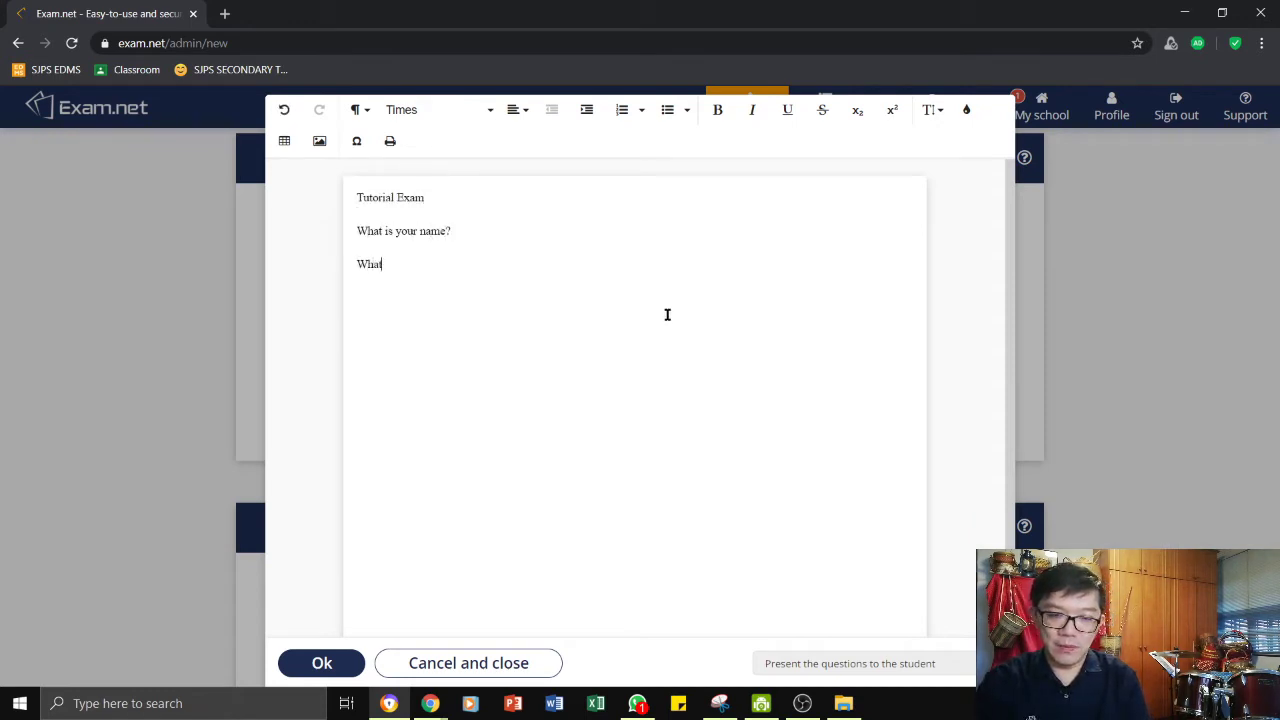
{"action": "type", "text": "me of your school?"}
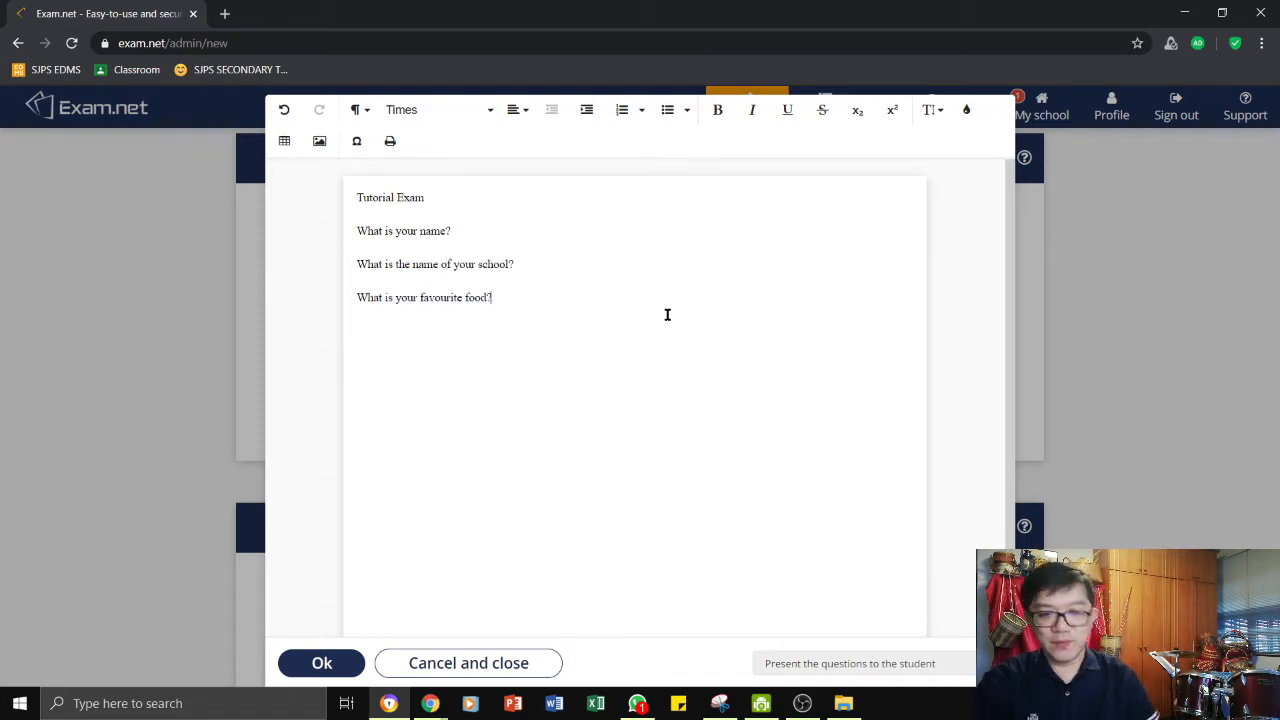
Step: Prefix the three question lines with 1), 2) and 3)
{"action": "left_click", "coordinate": [359, 231]}
{"action": "type", "text": "1)"}
{"action": "key", "text": "Down"}
{"action": "key", "text": "Home"}
{"action": "type", "text": "2"}
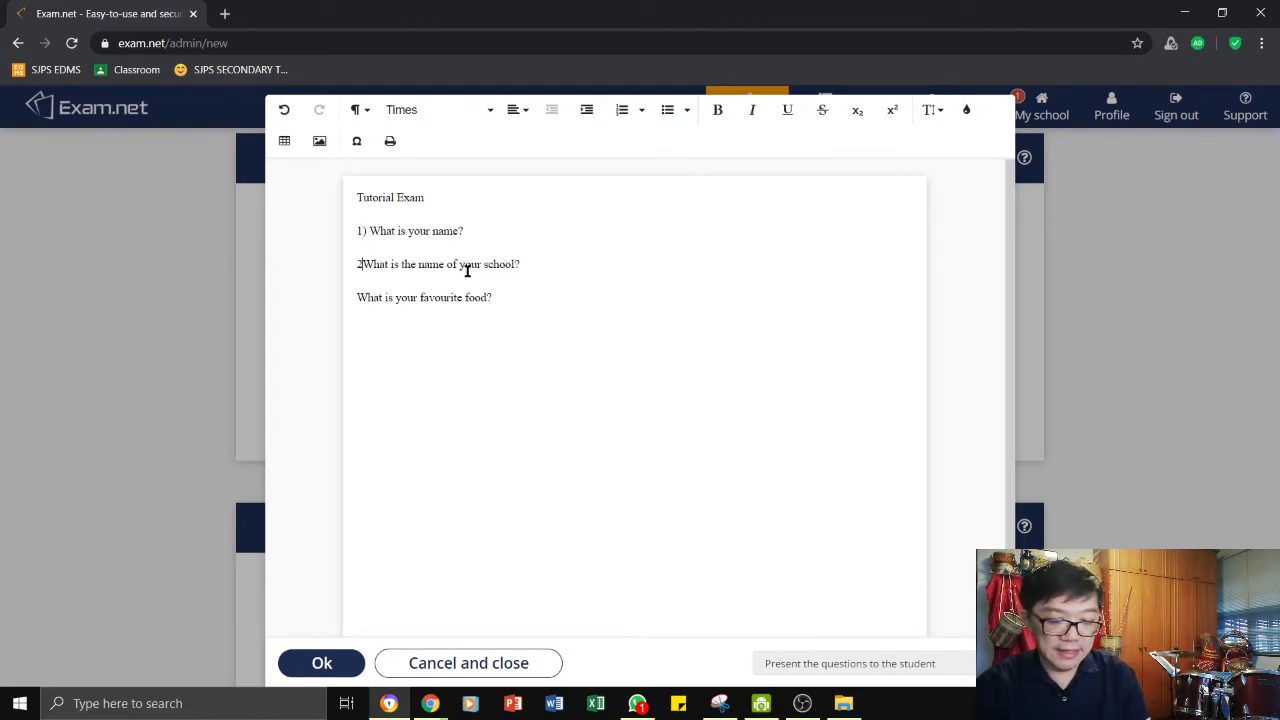
{"action": "type", "text": ")"}
{"action": "key", "text": "Down"}
{"action": "key", "text": "Home"}
{"action": "type", "text": "3)"}
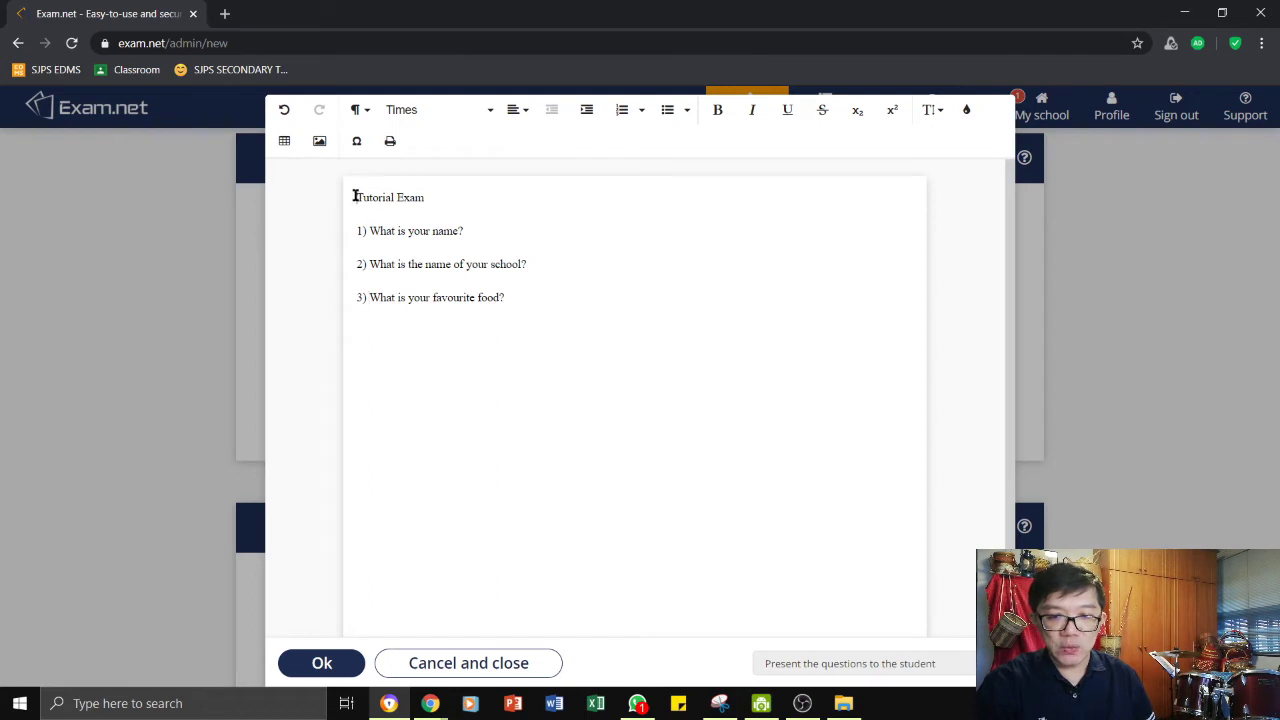
{"action": "left_click_drag", "start_coordinate": [354, 197], "coordinate": [555, 315]}
Step: Try Arial and Console fonts, then set all the exam text to Avenir
{"action": "left_click", "coordinate": [489, 110]}
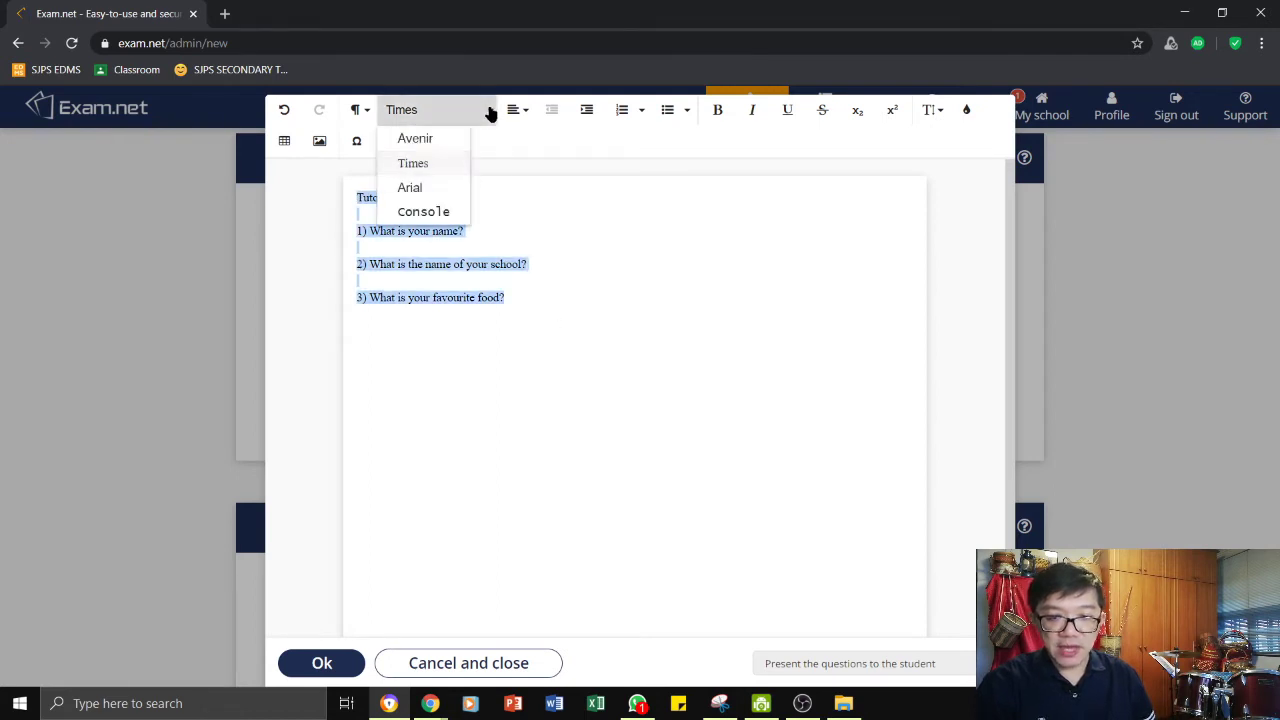
{"action": "left_click", "coordinate": [437, 186]}
{"action": "left_click", "coordinate": [489, 112]}
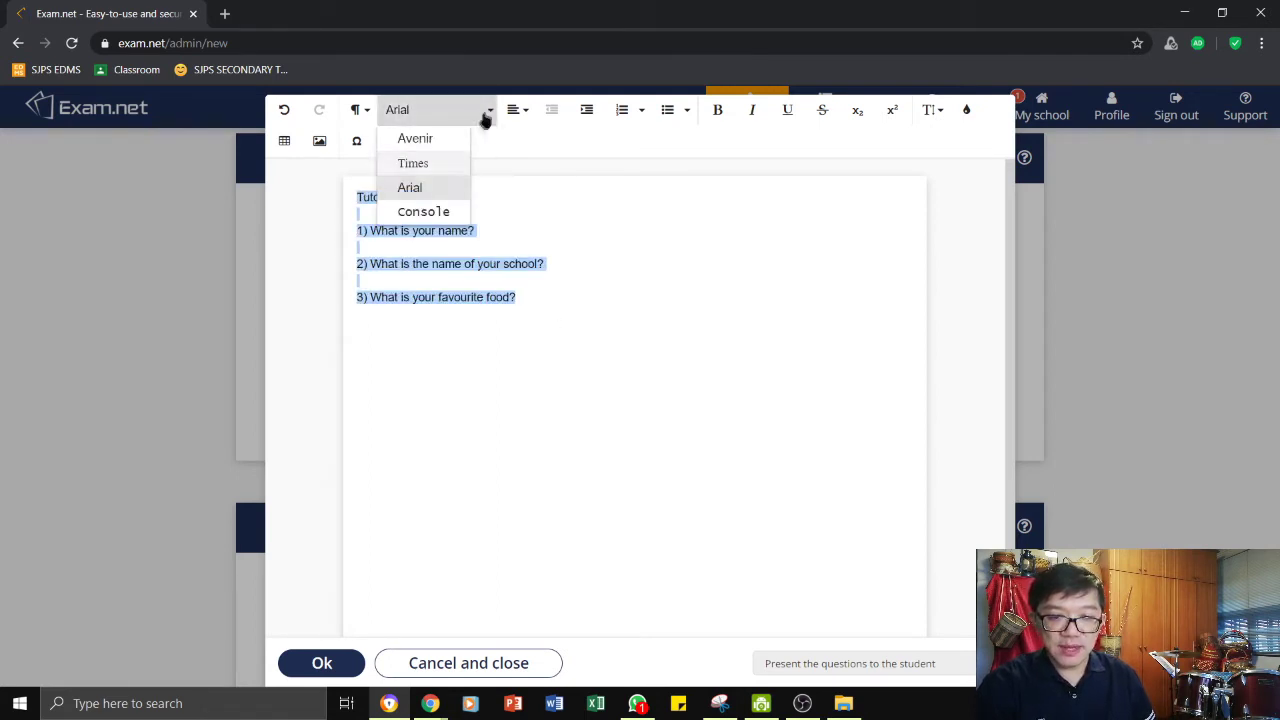
{"action": "left_click", "coordinate": [437, 209]}
{"action": "left_click", "coordinate": [474, 110]}
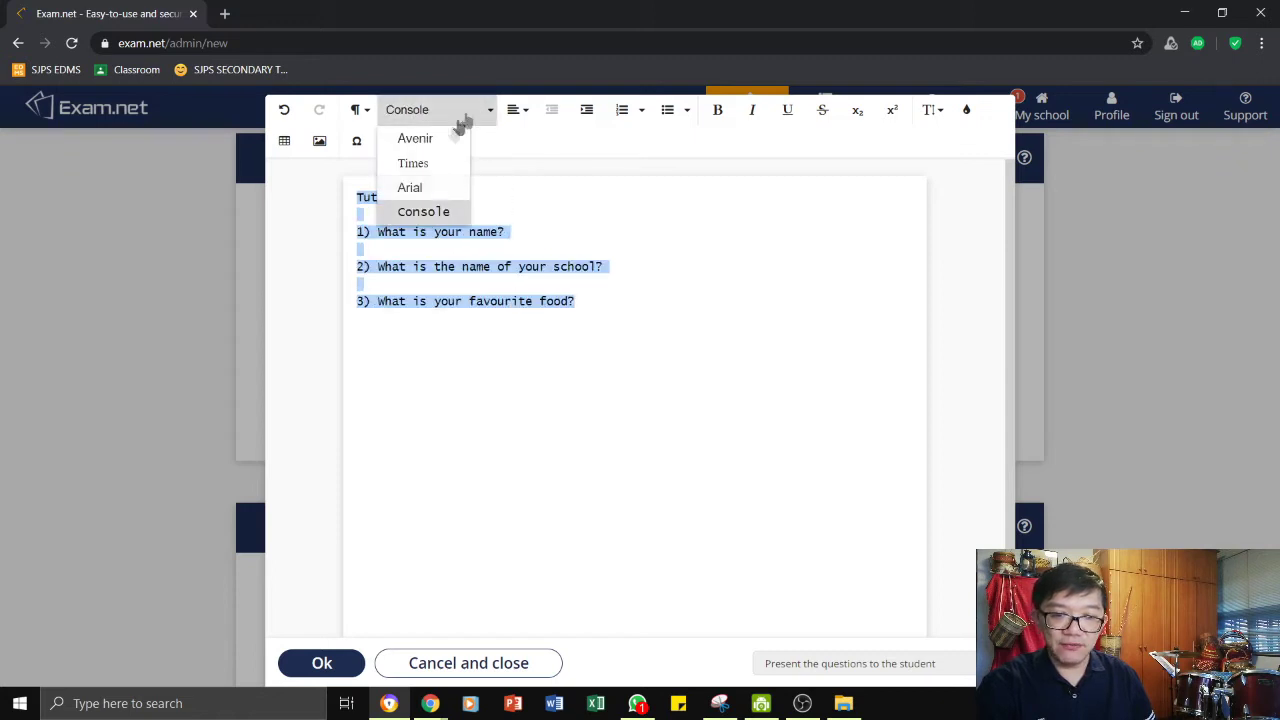
{"action": "left_click", "coordinate": [430, 188]}
{"action": "left_click", "coordinate": [451, 111]}
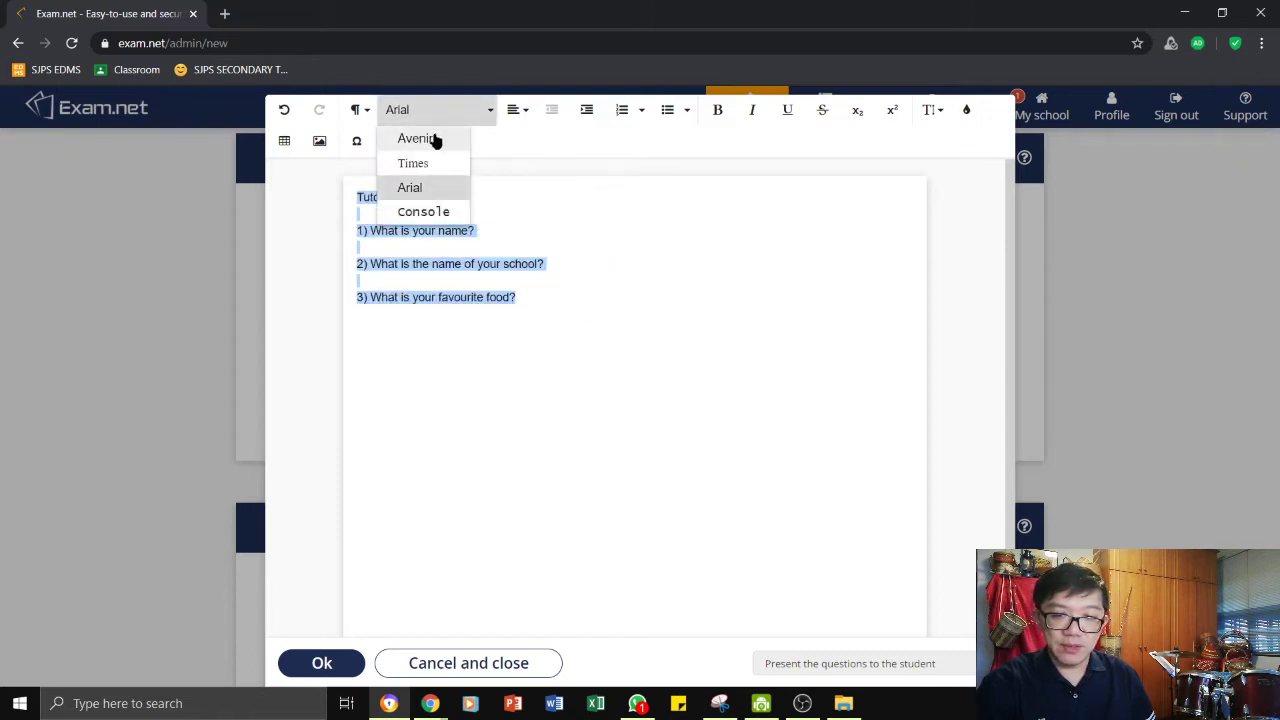
{"action": "left_click", "coordinate": [434, 137]}
{"action": "left_click", "coordinate": [593, 291]}
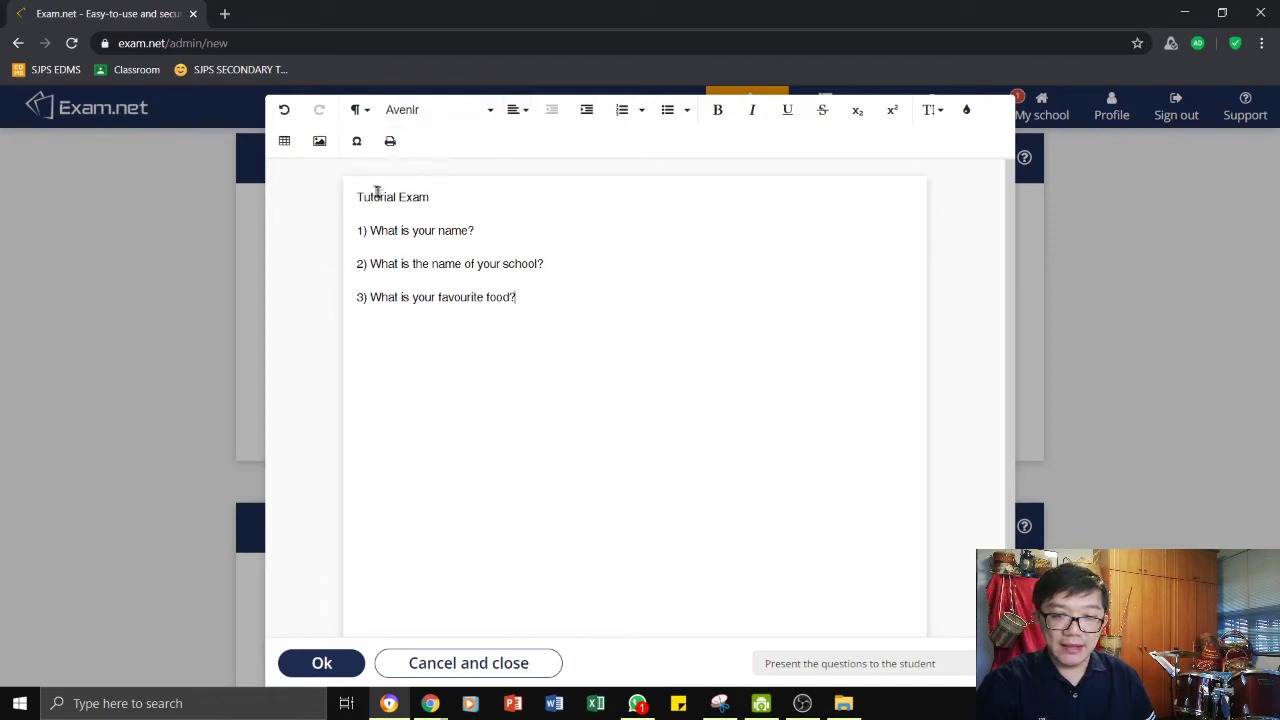
Step: Centre the Tutorial Exam title and left-align the three questions
{"action": "left_click_drag", "start_coordinate": [371, 197], "coordinate": [523, 314]}
{"action": "left_click", "coordinate": [516, 110]}
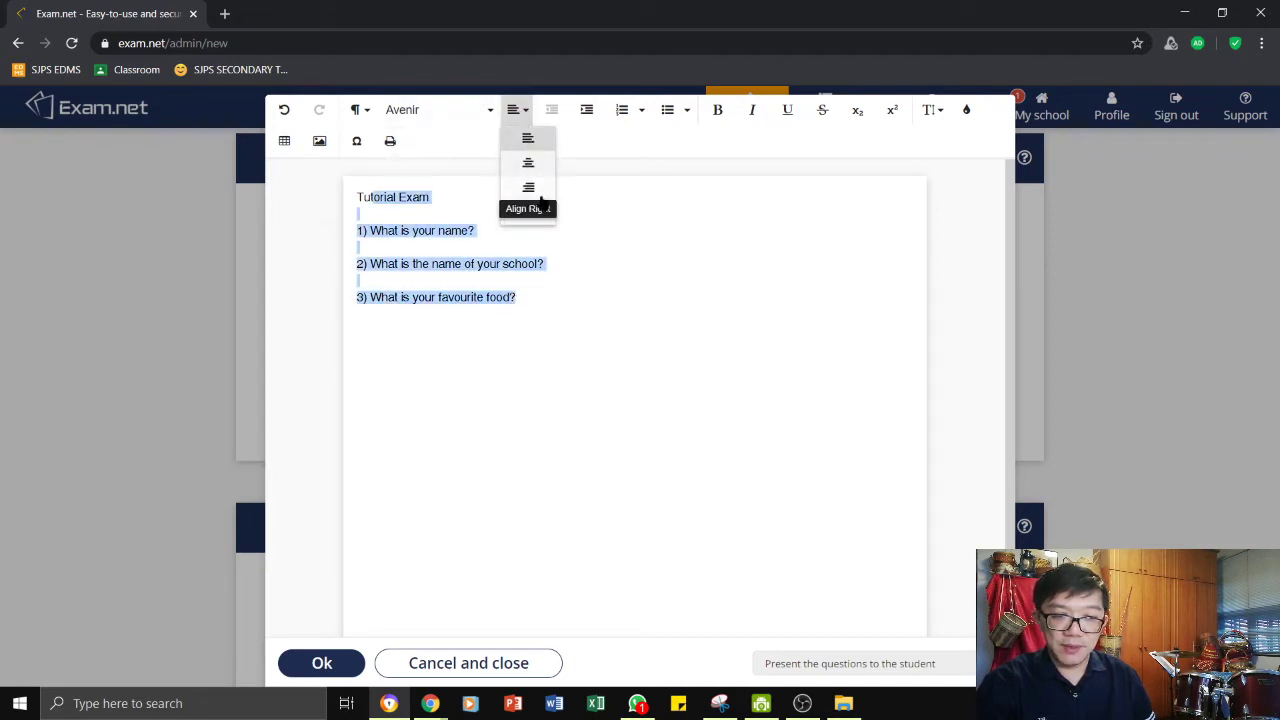
{"action": "left_click", "coordinate": [526, 163]}
{"action": "left_click_drag", "start_coordinate": [580, 195], "coordinate": [702, 196]}
{"action": "left_click_drag", "start_coordinate": [563, 225], "coordinate": [771, 294]}
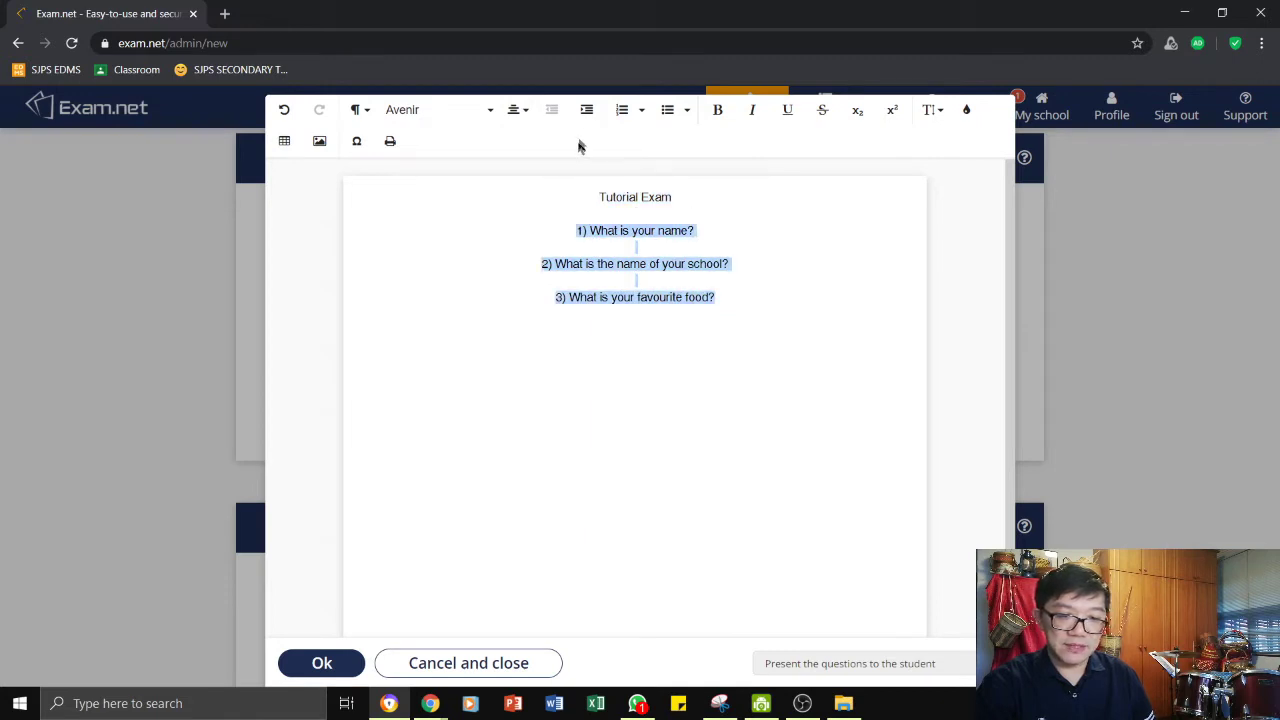
{"action": "left_click", "coordinate": [516, 112]}
{"action": "left_click", "coordinate": [527, 160]}
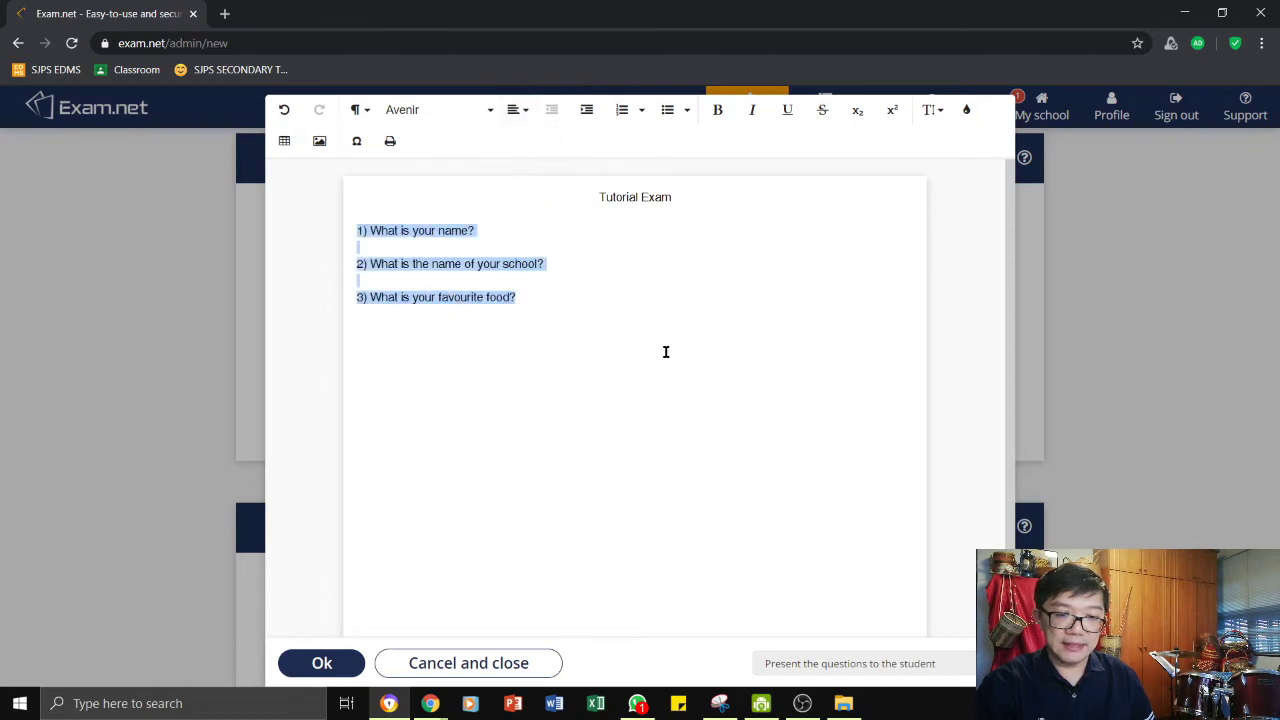
{"action": "left_click", "coordinate": [669, 350]}
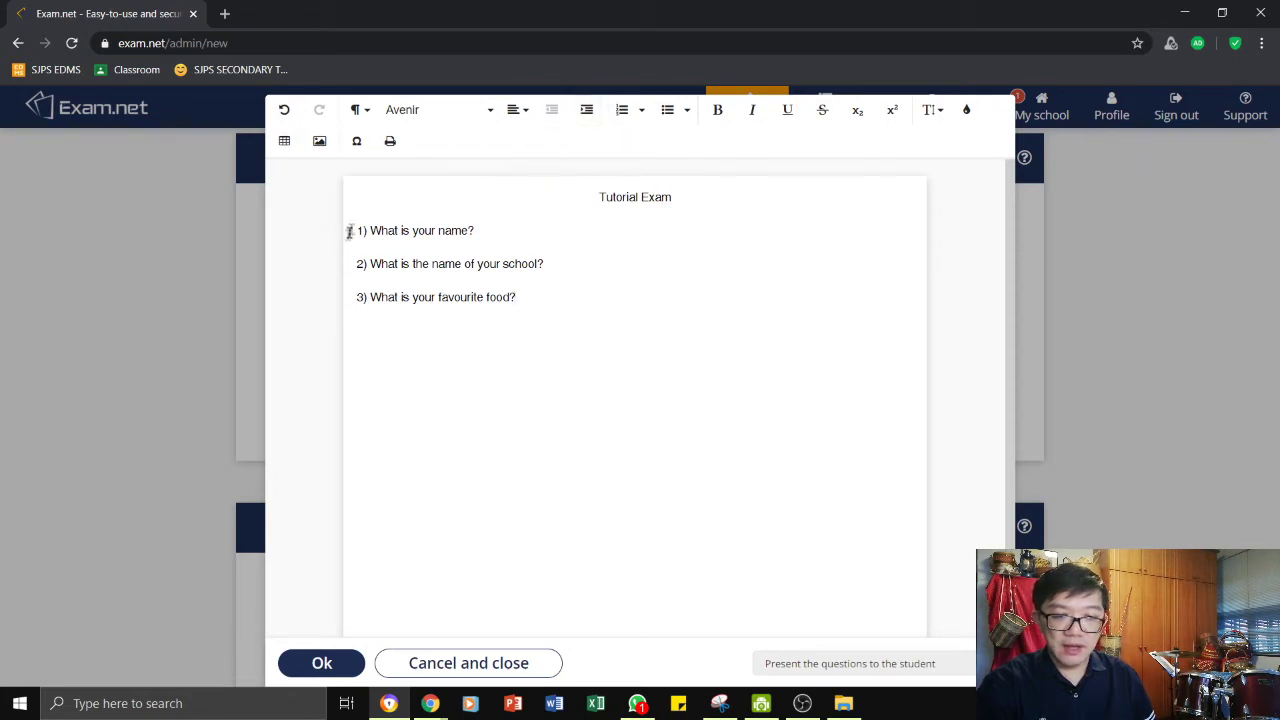
Step: Make the three questions an ordered list, deleting the typed 1) marker and blank lines
{"action": "left_click_drag", "start_coordinate": [358, 230], "coordinate": [532, 313]}
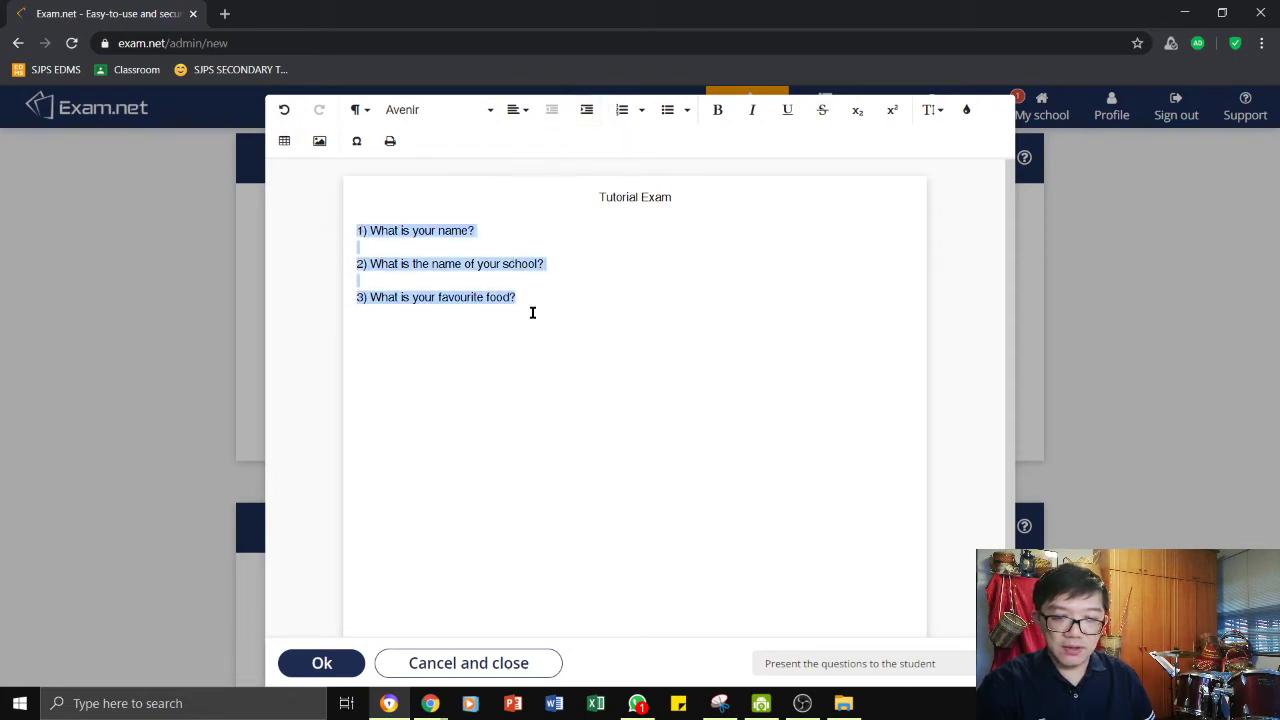
{"action": "left_click", "coordinate": [622, 110]}
{"action": "left_click", "coordinate": [393, 247]}
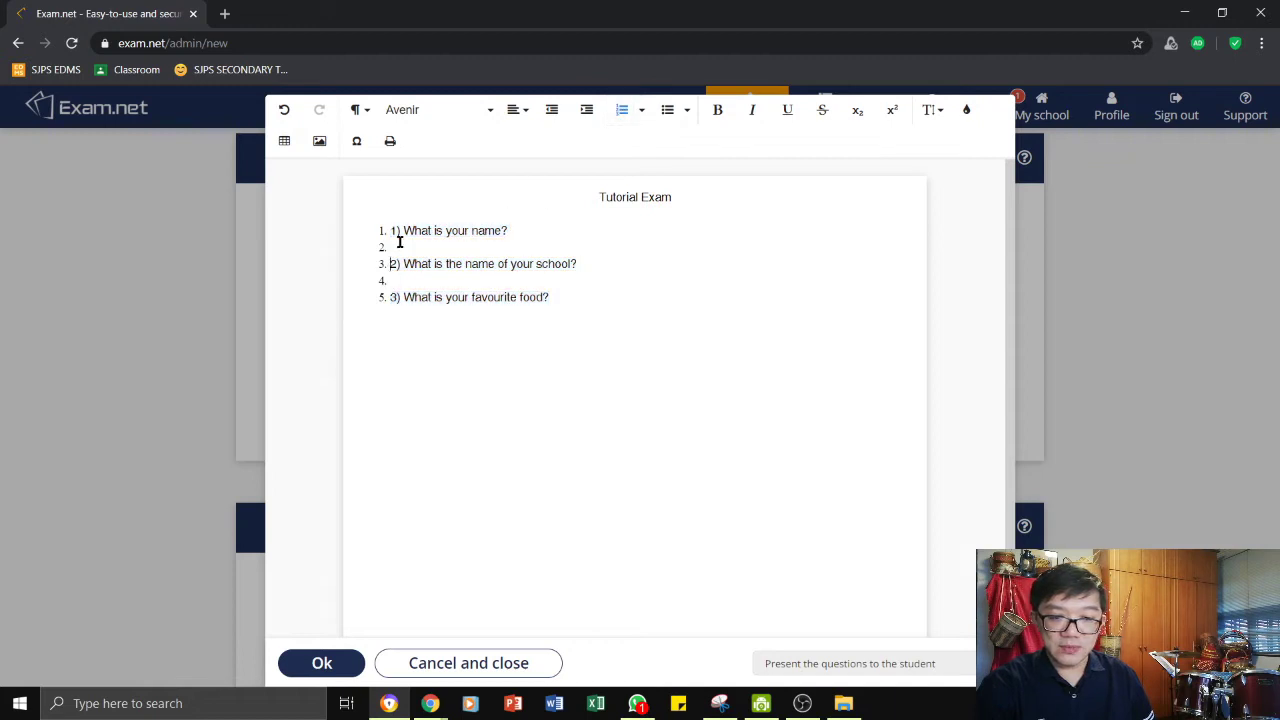
{"action": "key", "text": "Delete"}
{"action": "key", "text": "Delete"}
{"action": "key", "text": "Delete"}
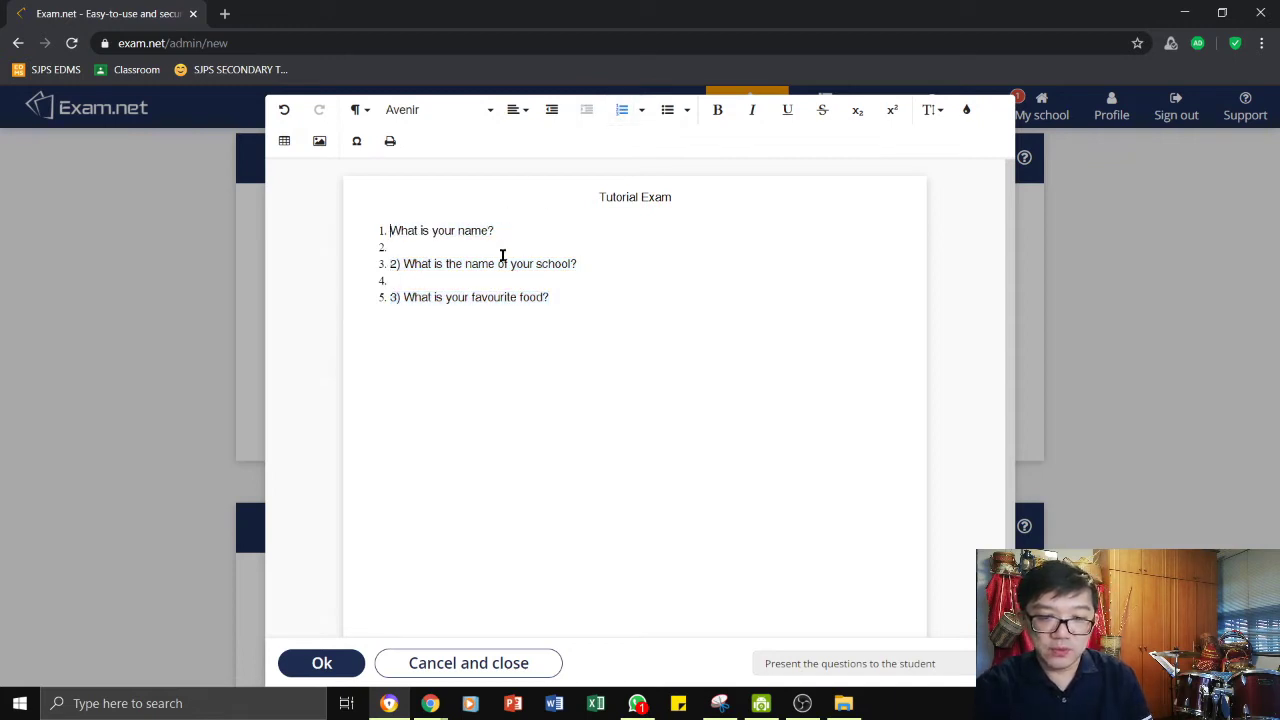
{"action": "key", "text": "Delete"}
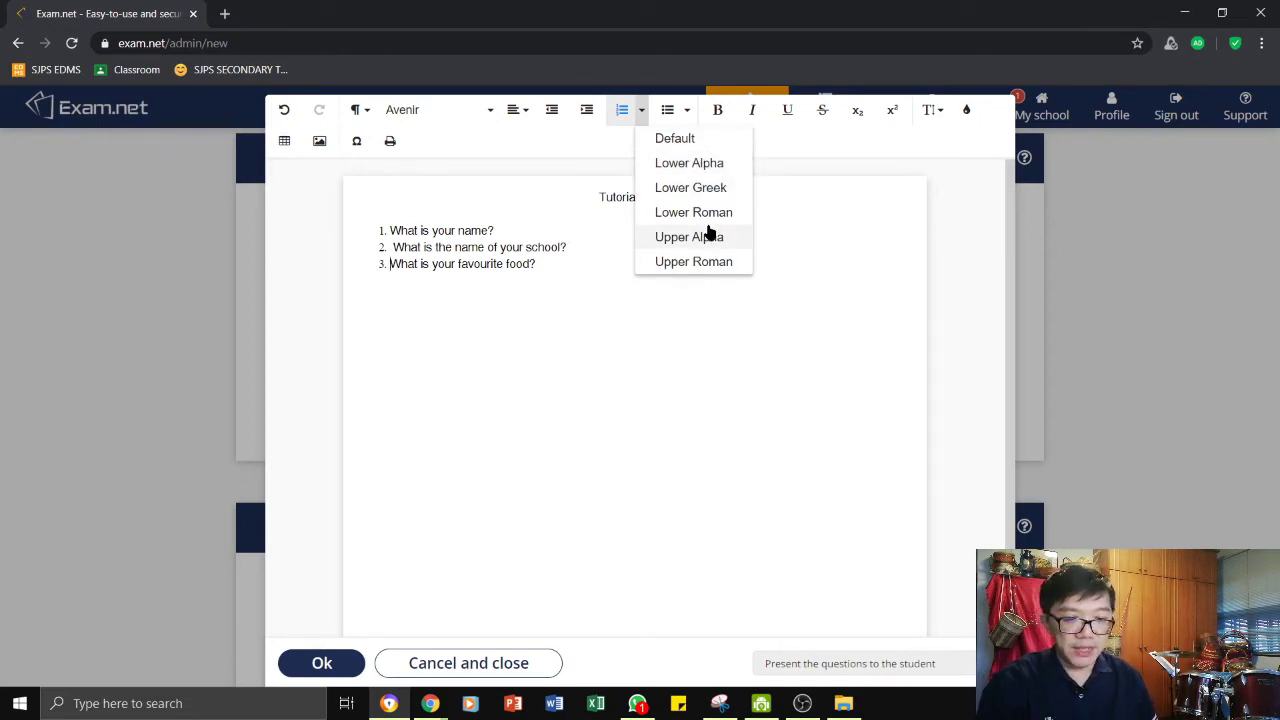
{"action": "key", "text": "Escape"}
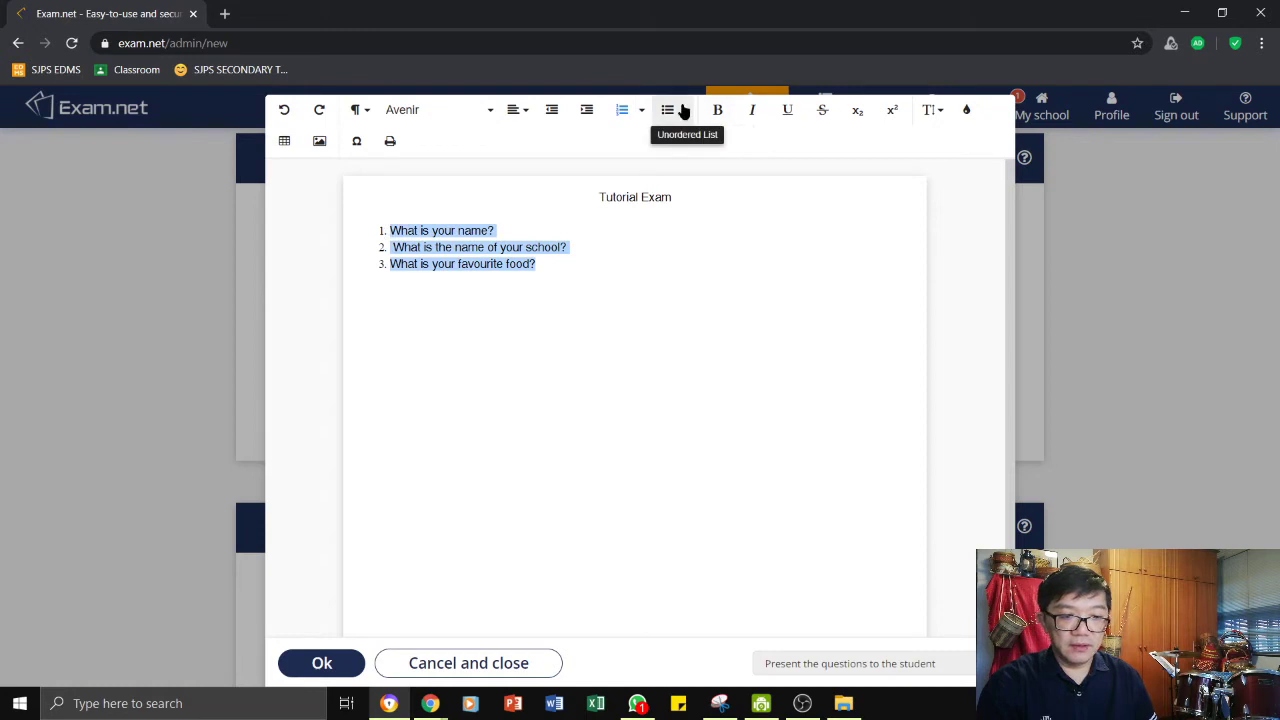
Step: Try disc and other bullet styles on the questions, ending with hollow circle bullets
{"action": "left_click", "coordinate": [686, 110]}
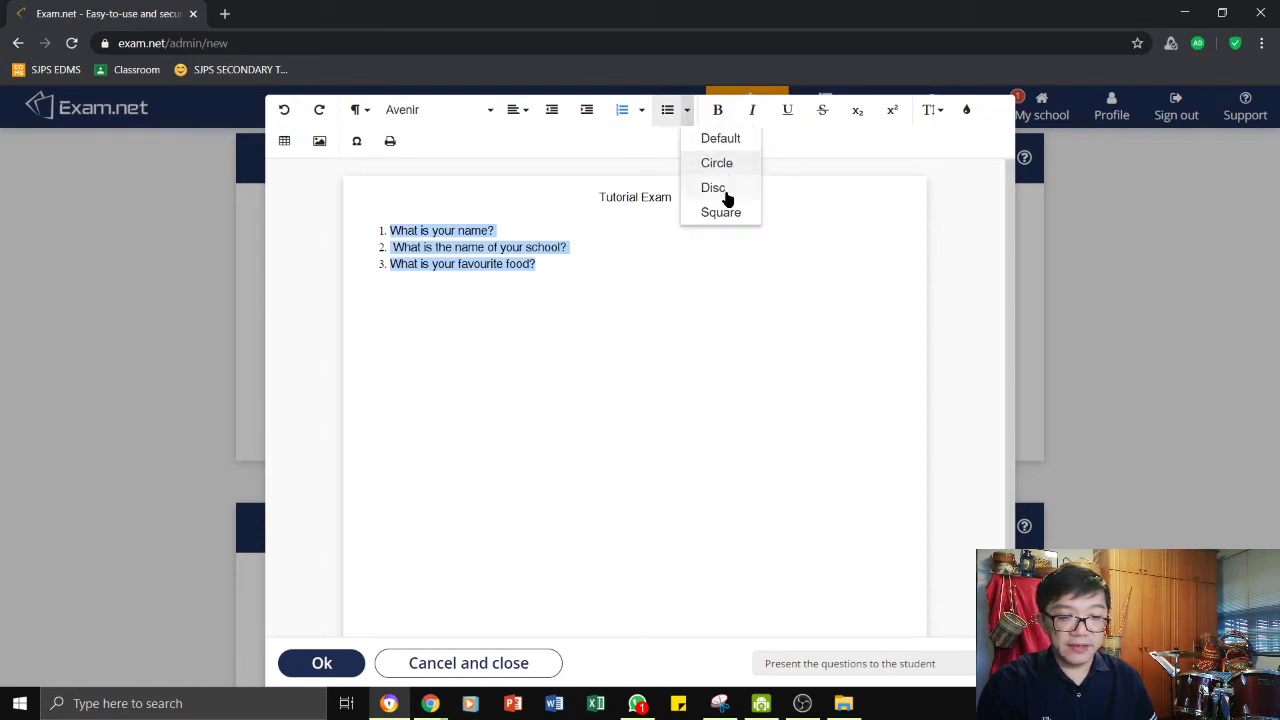
{"action": "left_click", "coordinate": [721, 188]}
{"action": "left_click", "coordinate": [687, 112]}
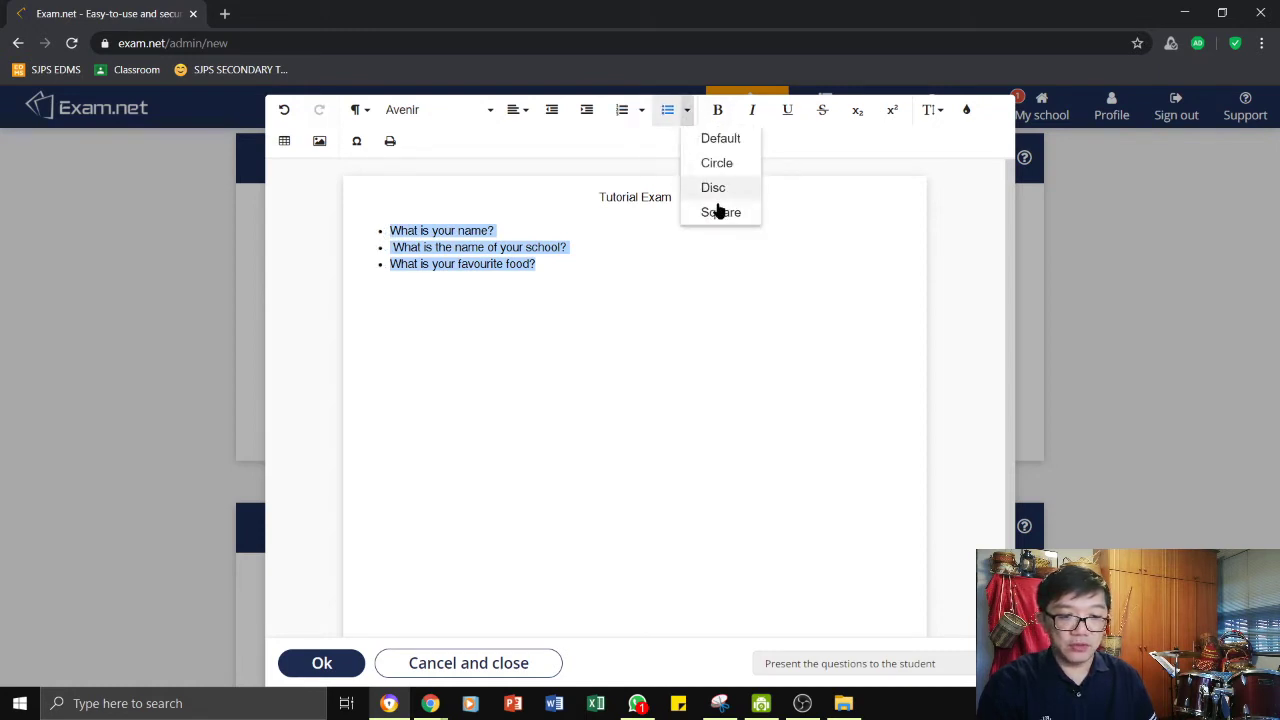
{"action": "left_click", "coordinate": [721, 211]}
{"action": "left_click", "coordinate": [687, 112]}
{"action": "left_click", "coordinate": [718, 139]}
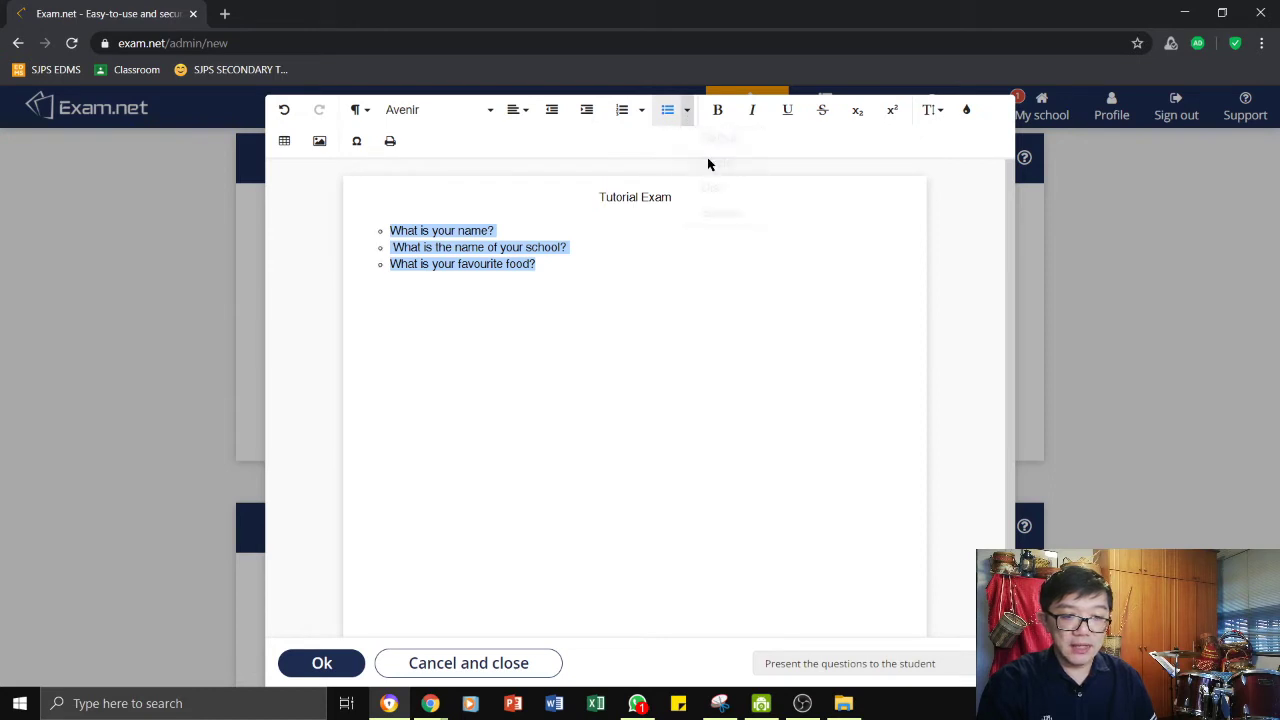
{"action": "left_click_drag", "start_coordinate": [576, 203], "coordinate": [714, 191]}
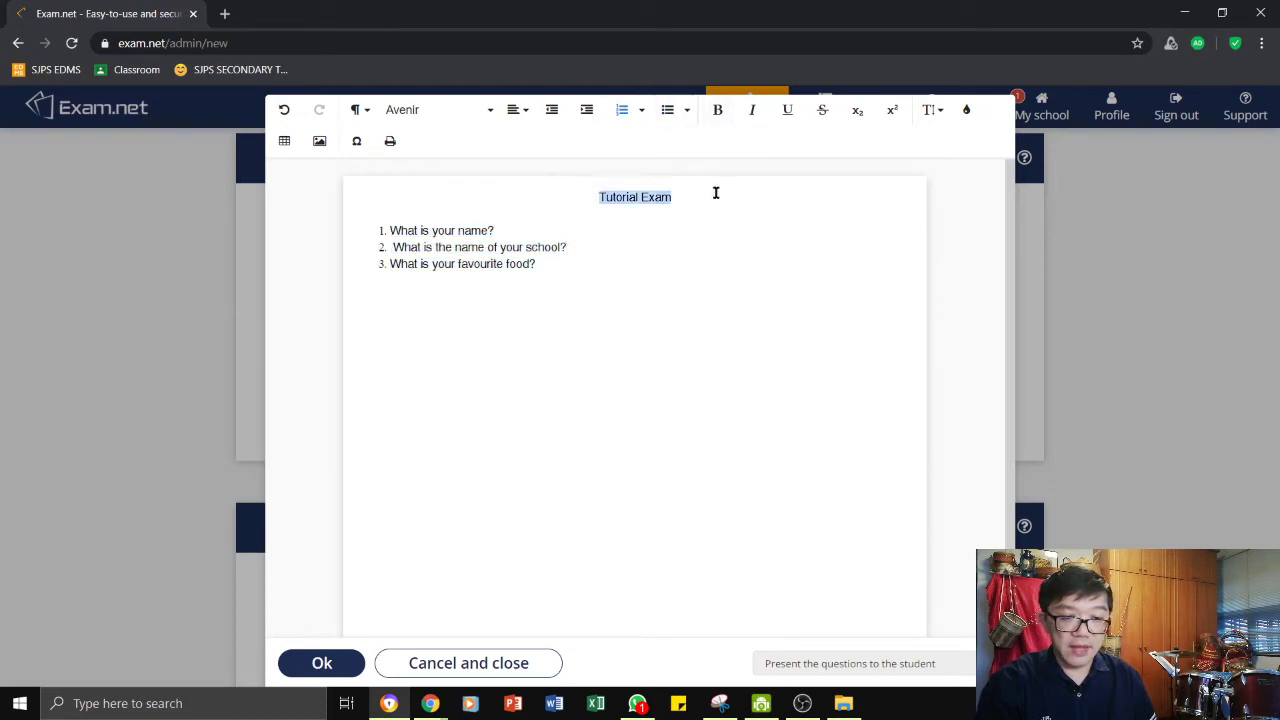
{"action": "left_click", "coordinate": [717, 110]}
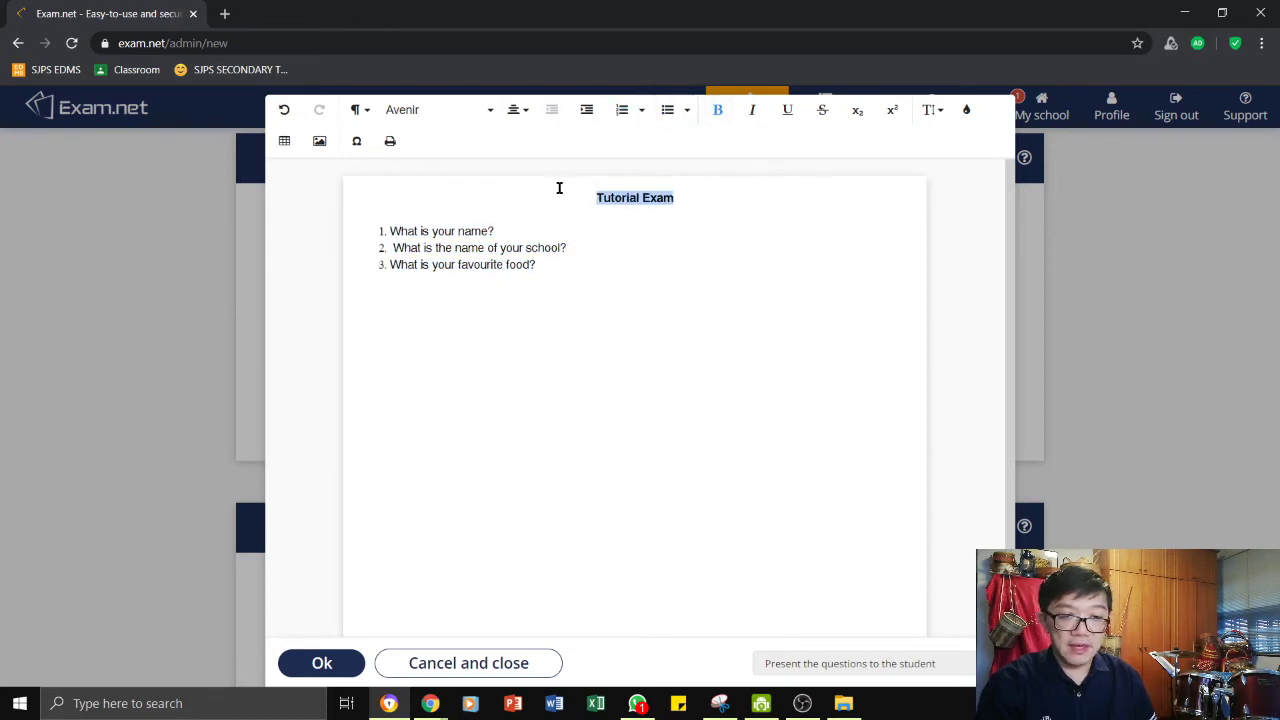
{"action": "left_click", "coordinate": [750, 112]}
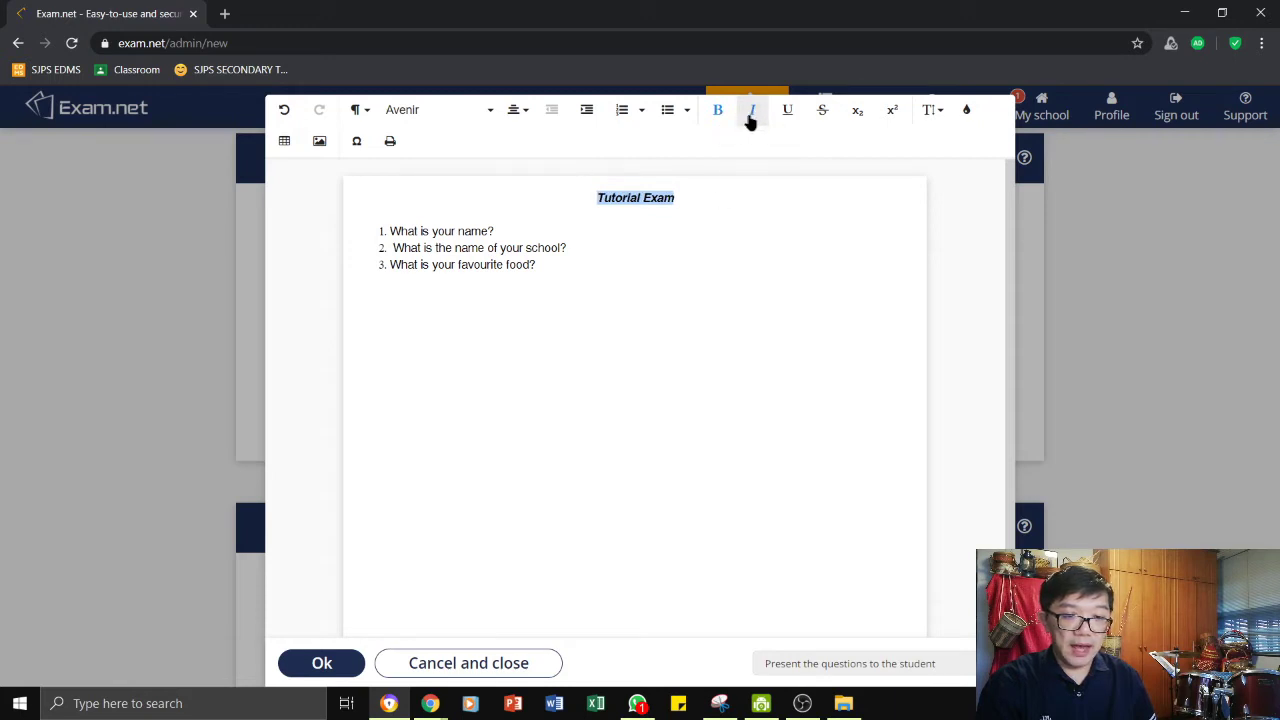
{"action": "left_click", "coordinate": [751, 115]}
{"action": "left_click", "coordinate": [787, 116]}
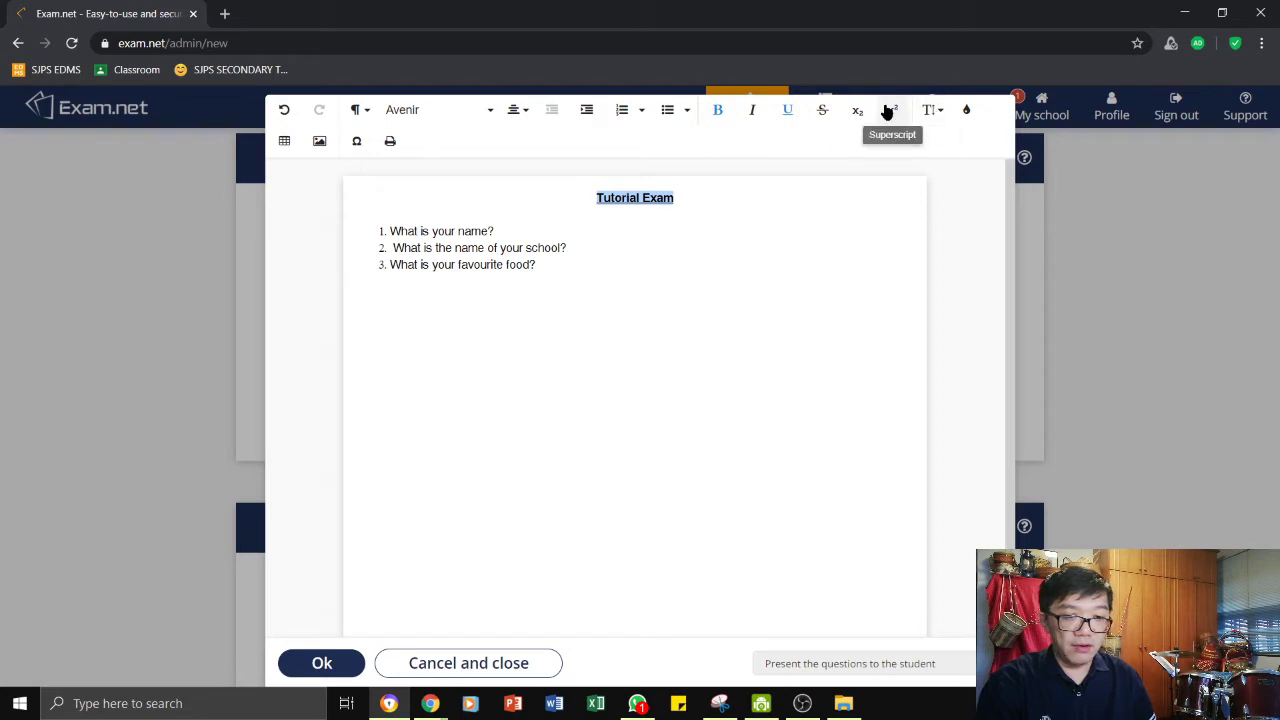
{"action": "left_click", "coordinate": [931, 110]}
{"action": "left_click", "coordinate": [937, 272]}
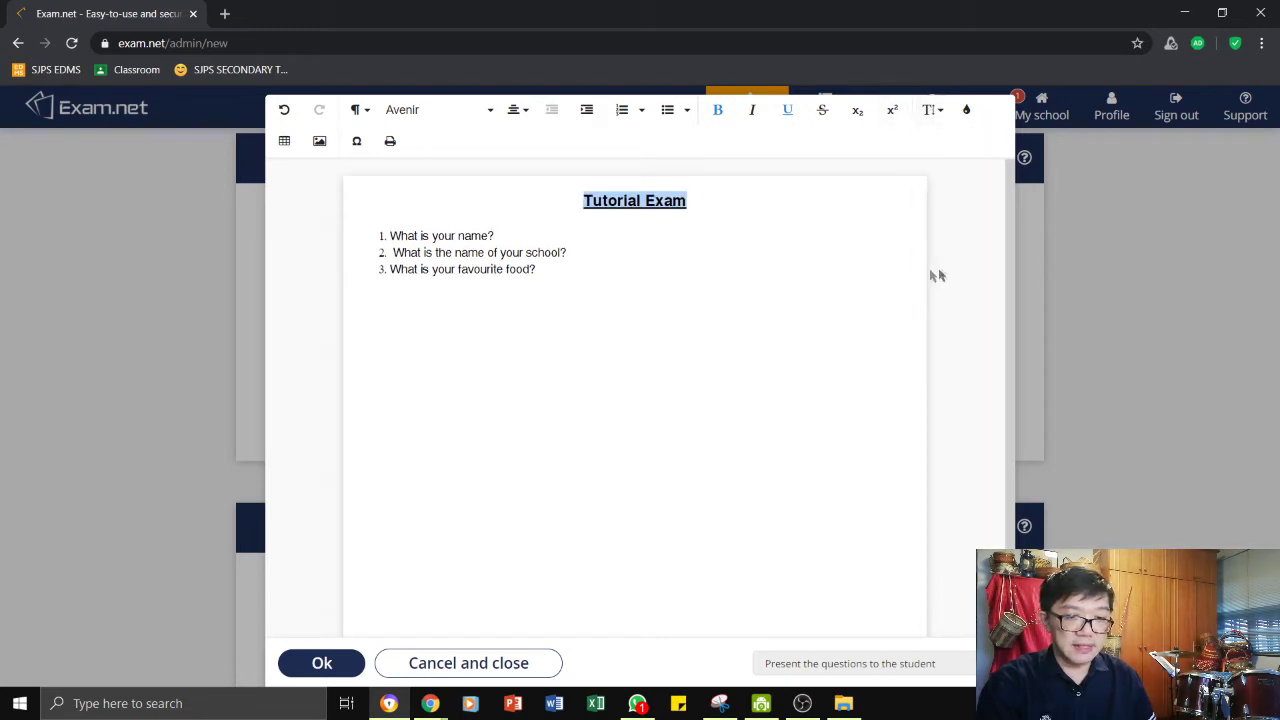
{"action": "left_click", "coordinate": [614, 229]}
{"action": "key", "text": "Right"}
{"action": "key", "text": "Delete"}
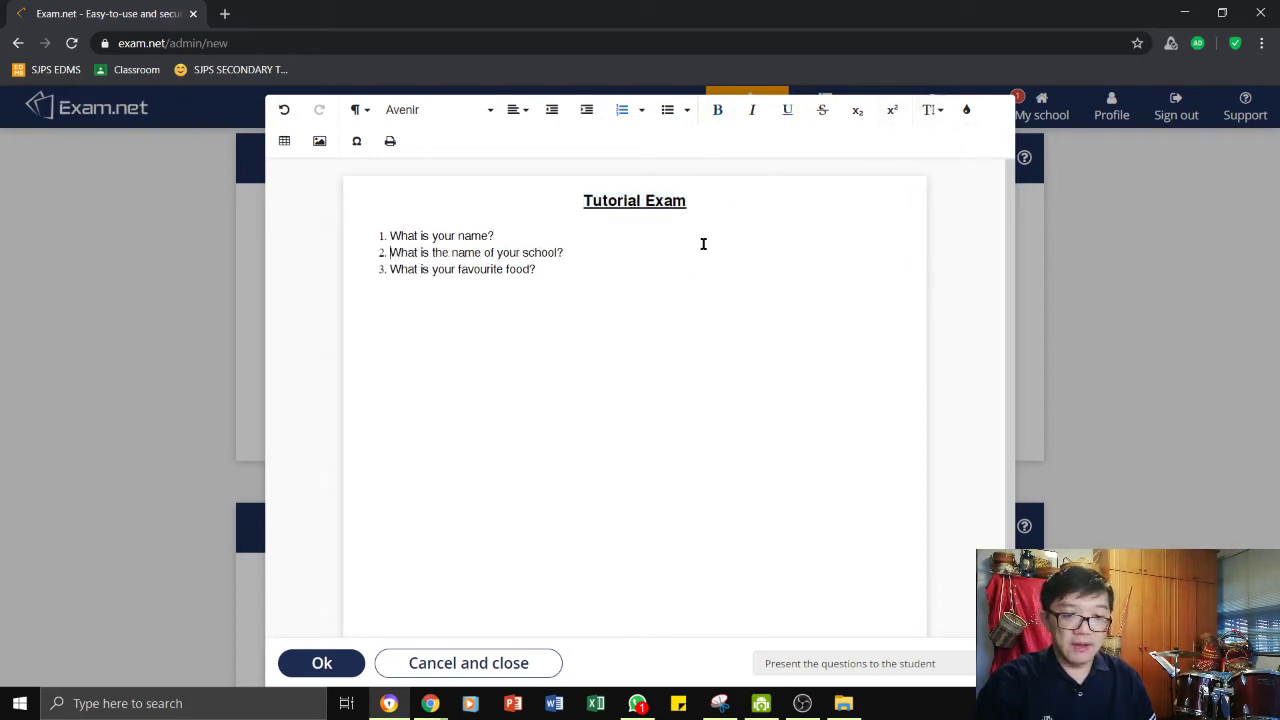
{"action": "left_click_drag", "start_coordinate": [662, 201], "coordinate": [581, 200]}
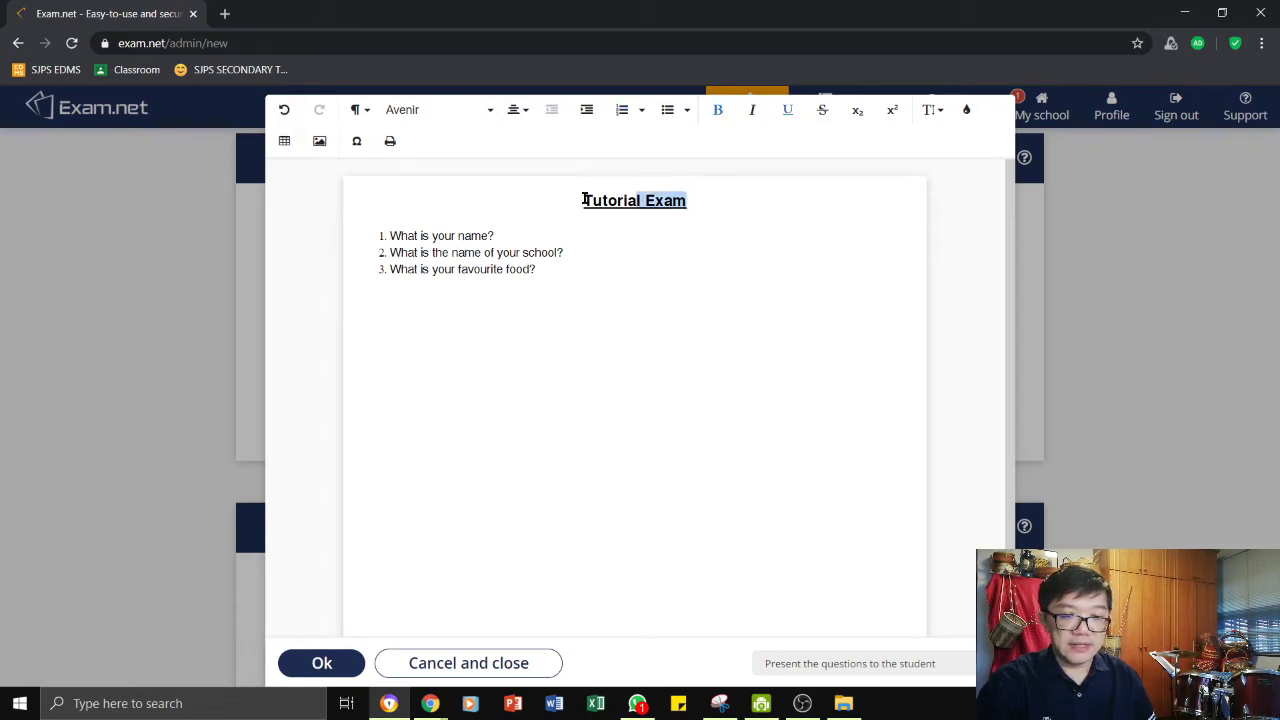
{"action": "left_click", "coordinate": [582, 200]}
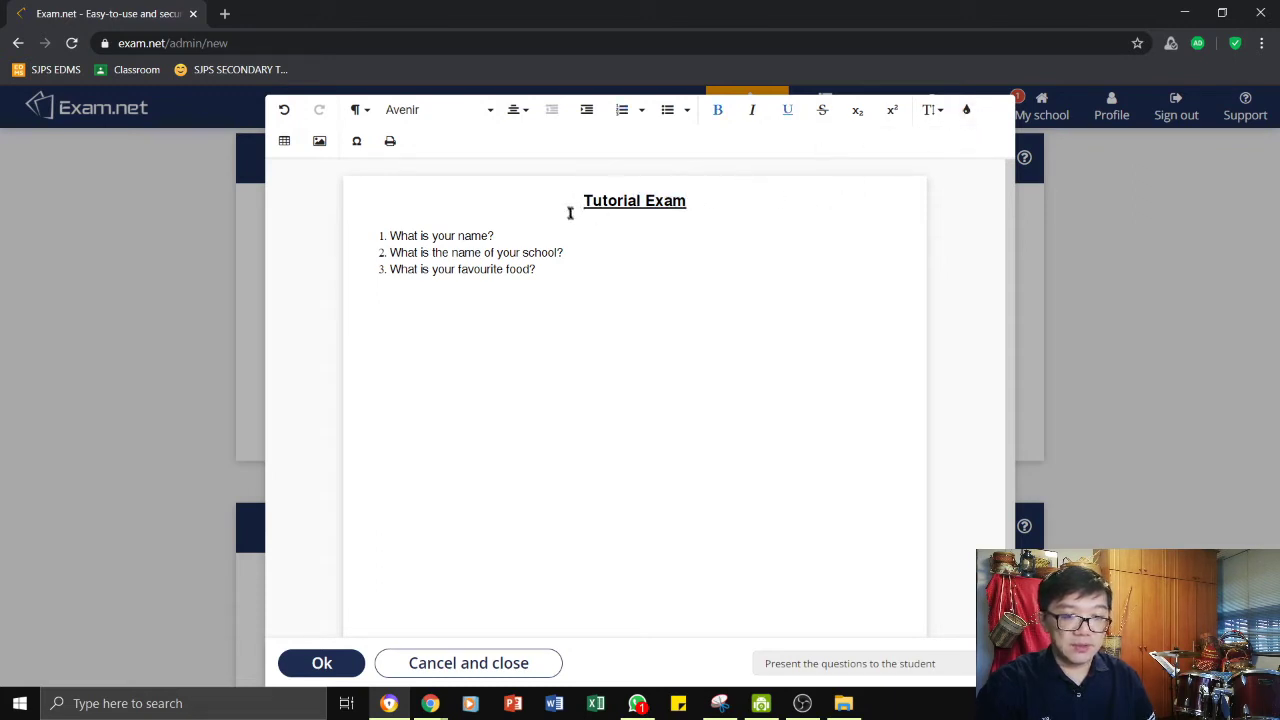
{"action": "left_click_drag", "start_coordinate": [569, 200], "coordinate": [700, 196]}
{"action": "left_click", "coordinate": [963, 114]}
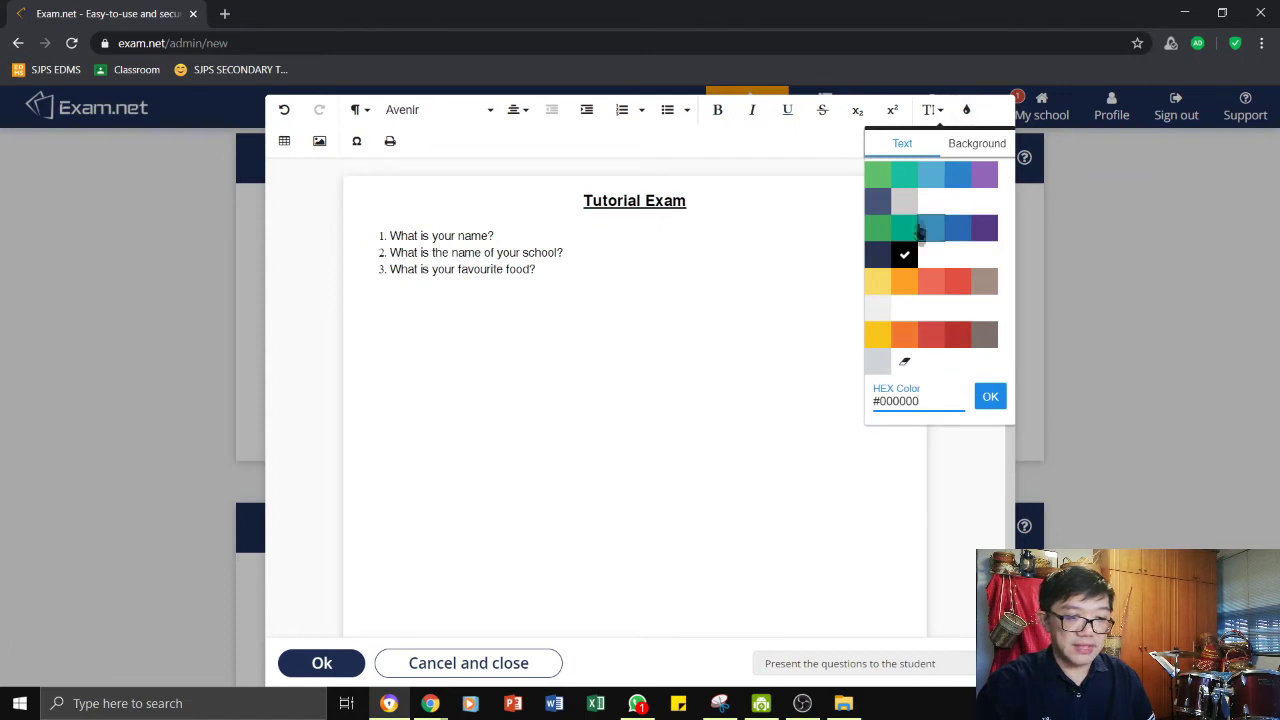
{"action": "left_click", "coordinate": [730, 230]}
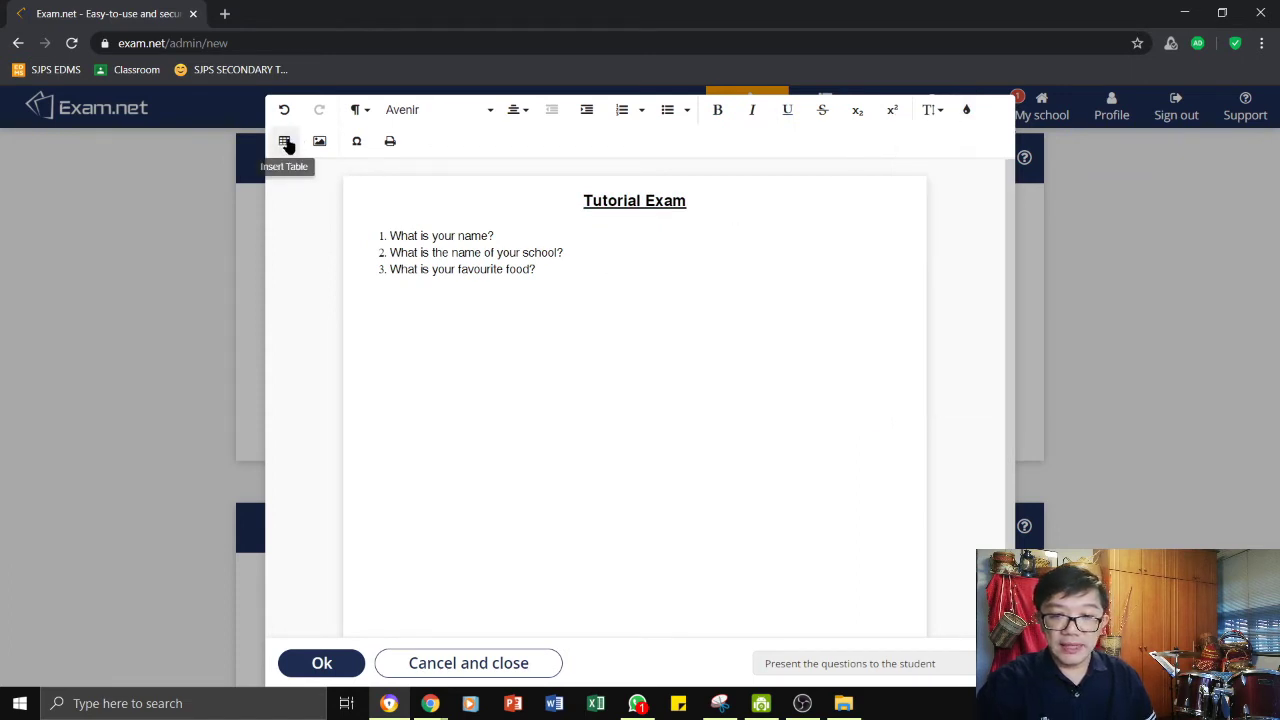
Step: End the numbered list and insert a 2 × 4 table below the questions
{"action": "left_click", "coordinate": [572, 270]}
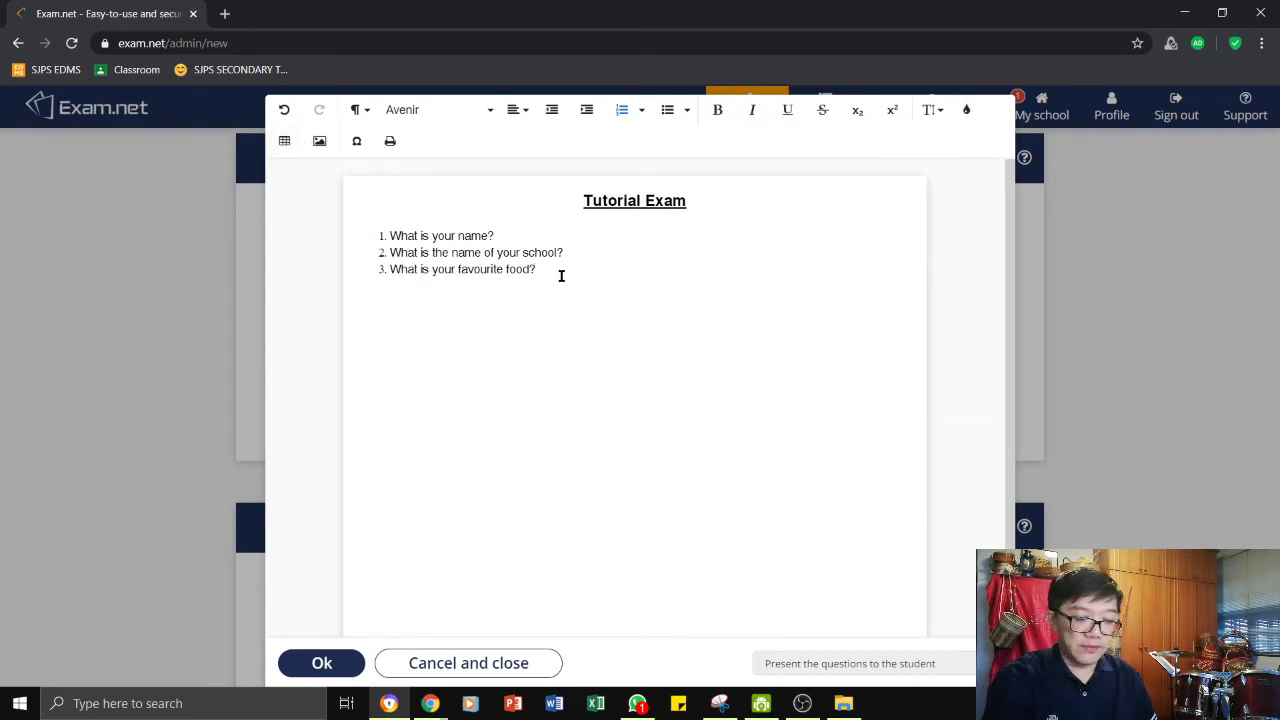
{"action": "key", "text": "Return"}
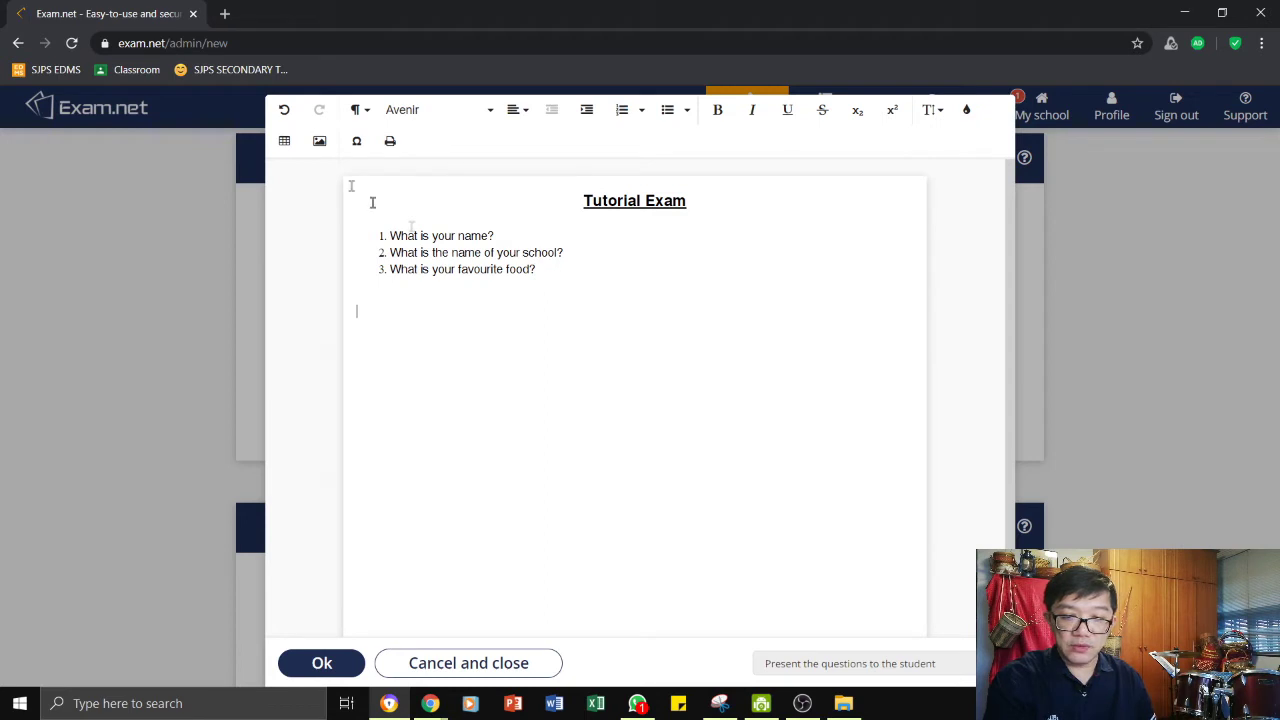
{"action": "left_click", "coordinate": [284, 141]}
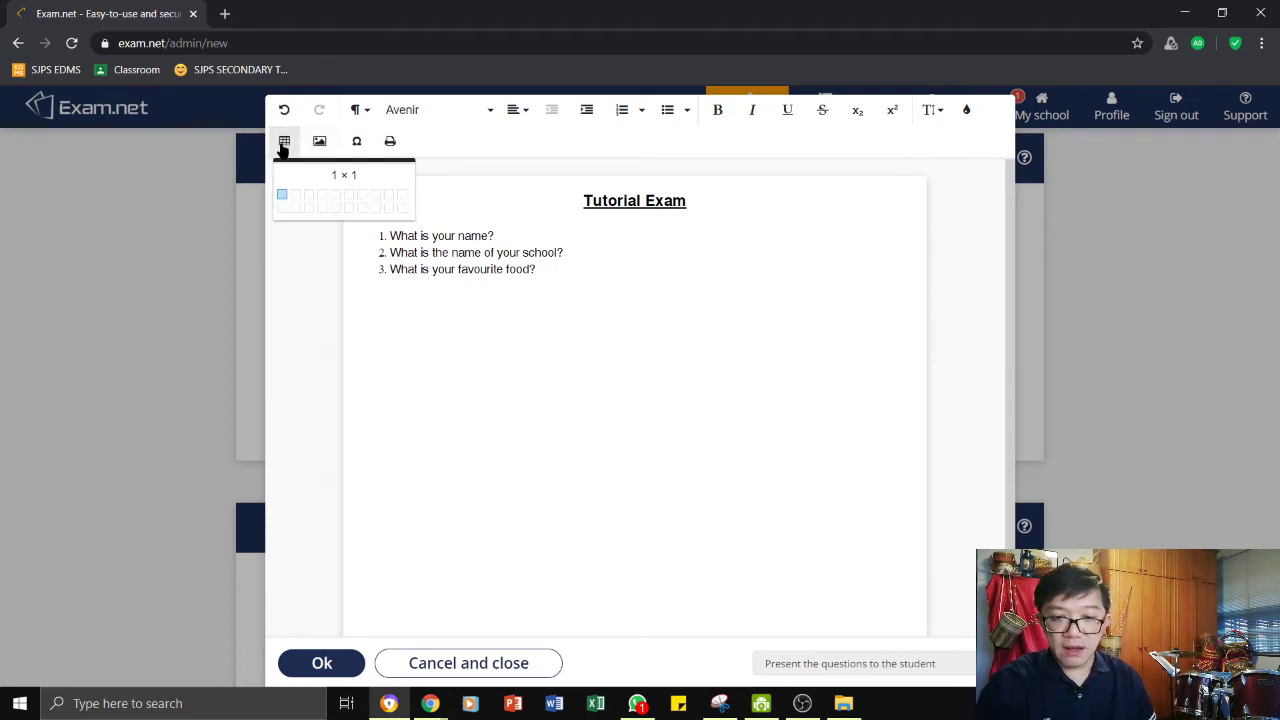
{"action": "left_click", "coordinate": [322, 210]}
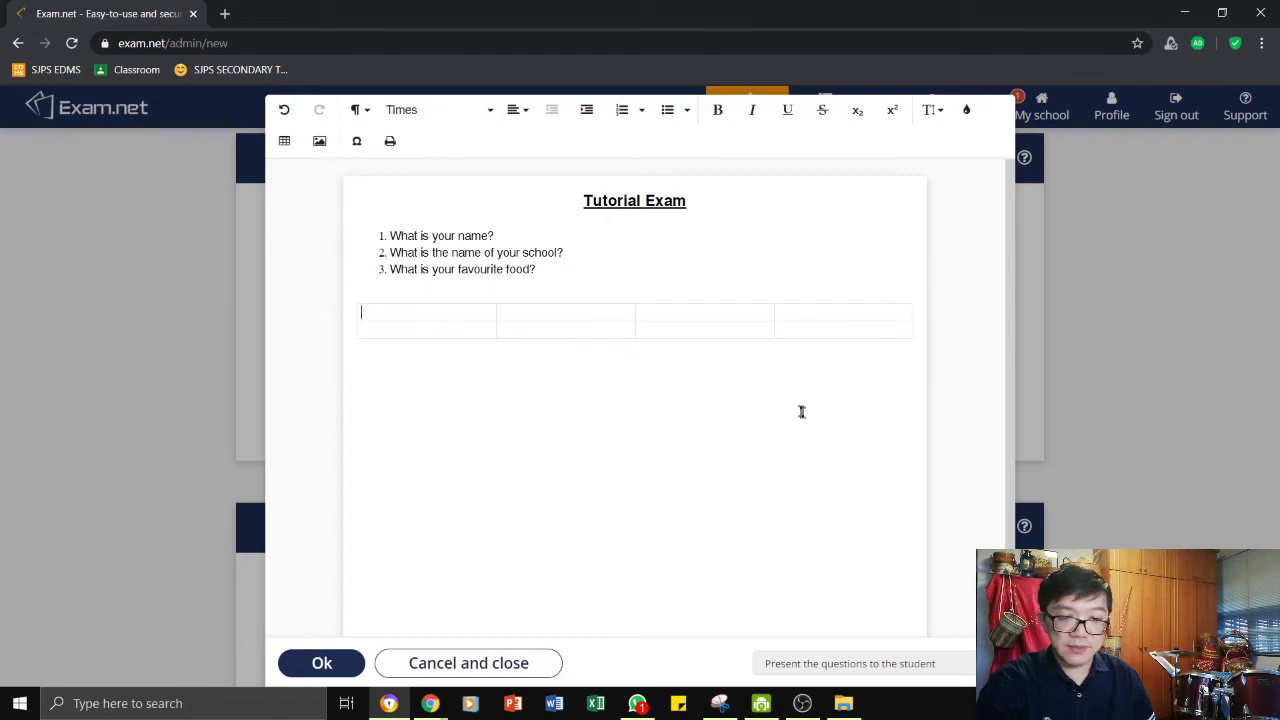
Step: Fill the table's first row with the headings COLUMN A, COLUMN B, COLUMN C and COLUMN D
{"action": "left_click", "coordinate": [404, 309]}
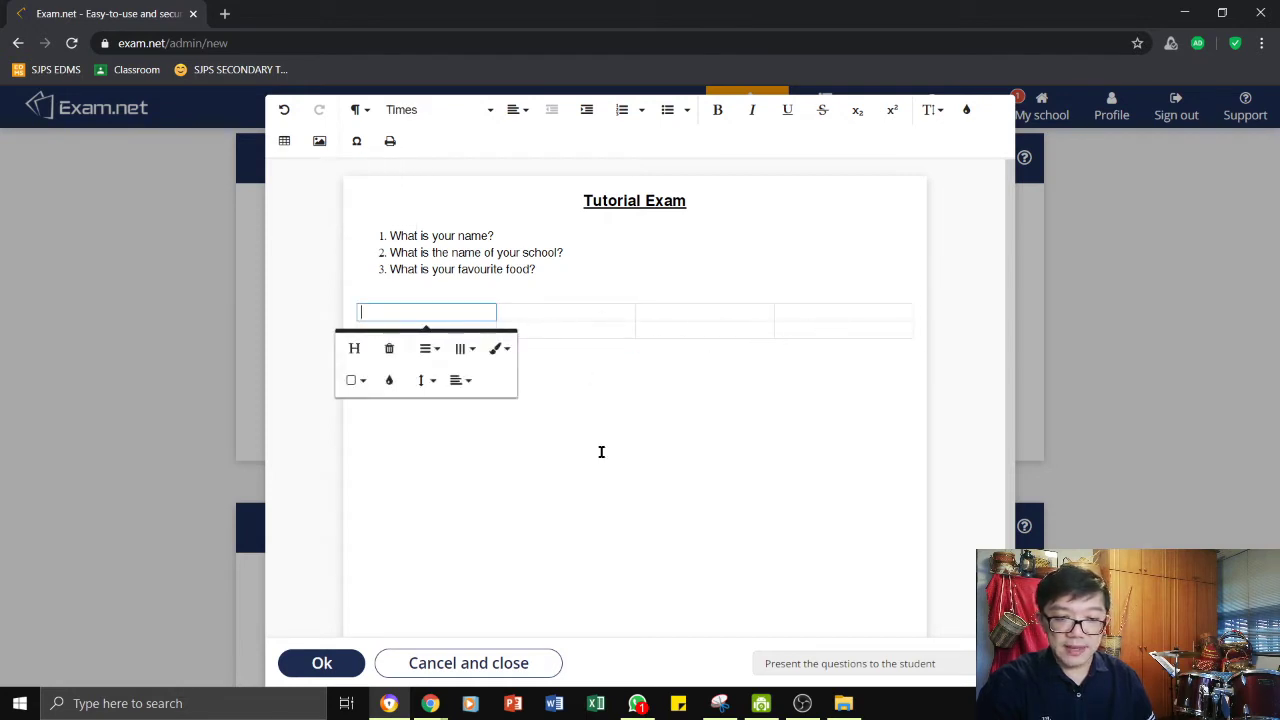
{"action": "type", "text": "aOLUMN A"}
{"action": "key", "text": "Tab"}
{"action": "type", "text": "A"}
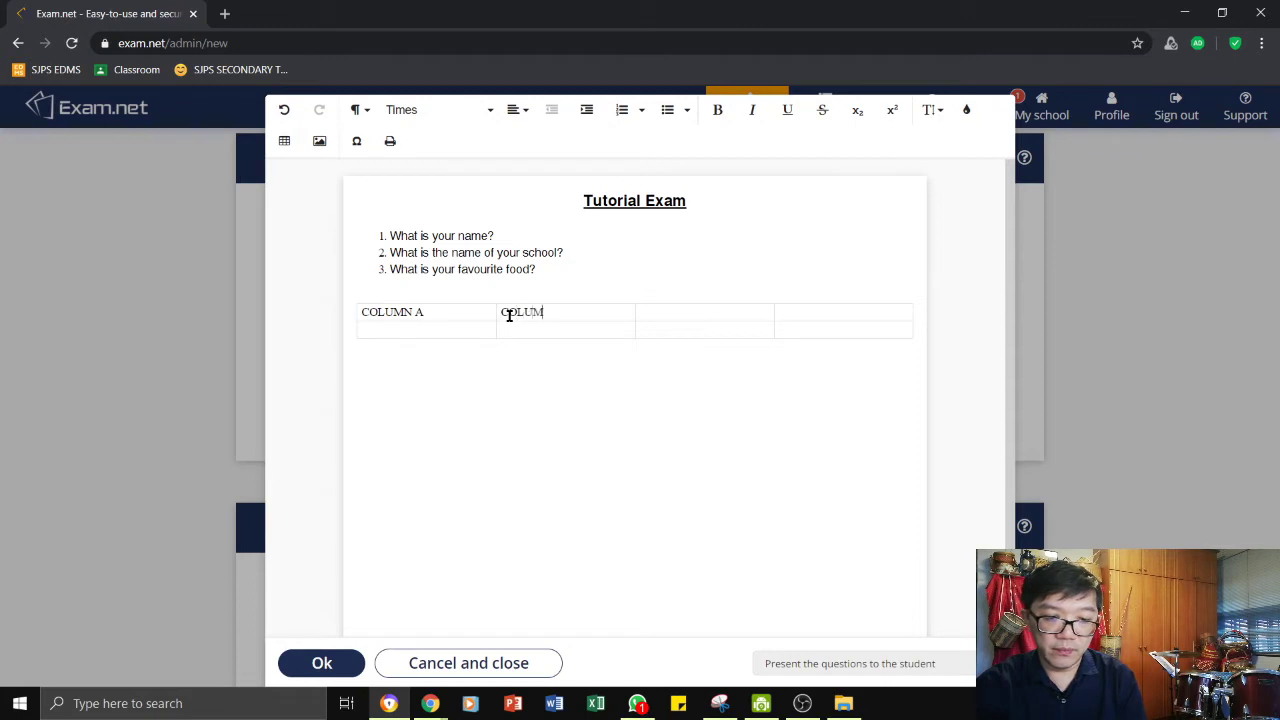
{"action": "type", "text": "COLUMN C"}
{"action": "key", "text": "Tab"}
{"action": "type", "text": "COLUMN D"}
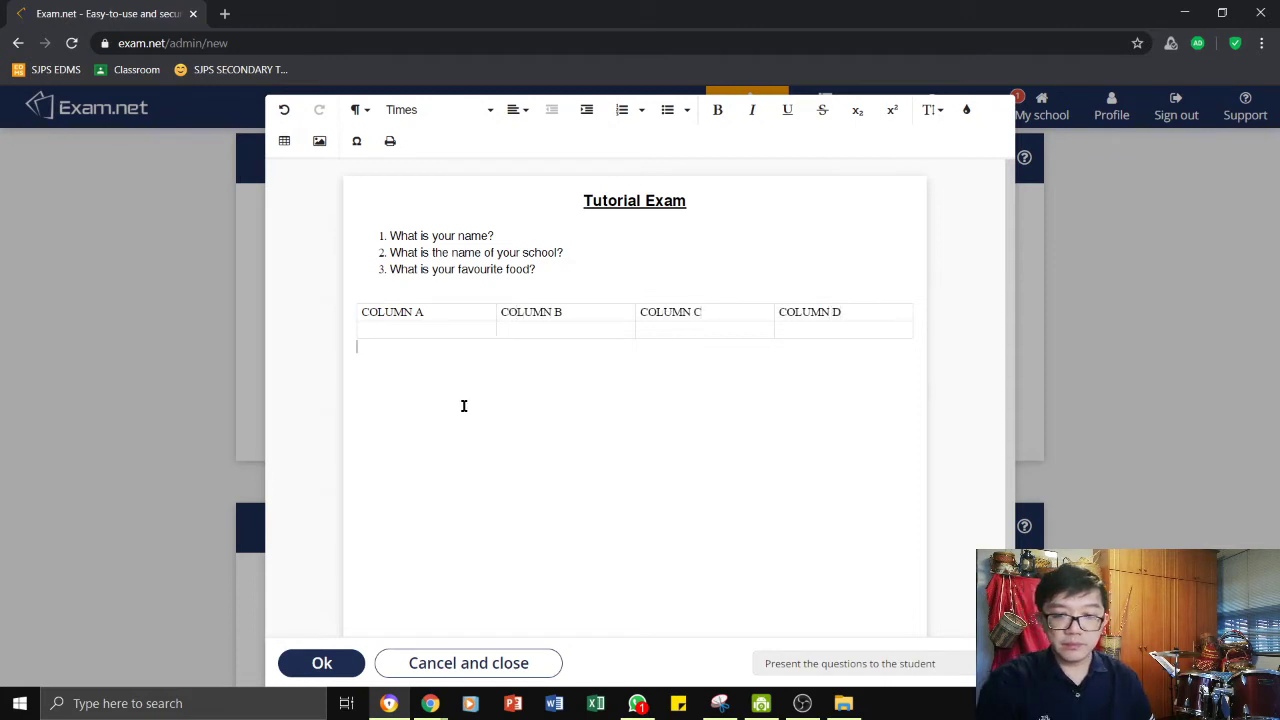
Step: Upload image 6 from the 05_EXAMNET > EXAMNET folder beneath the table
{"action": "left_click", "coordinate": [318, 143]}
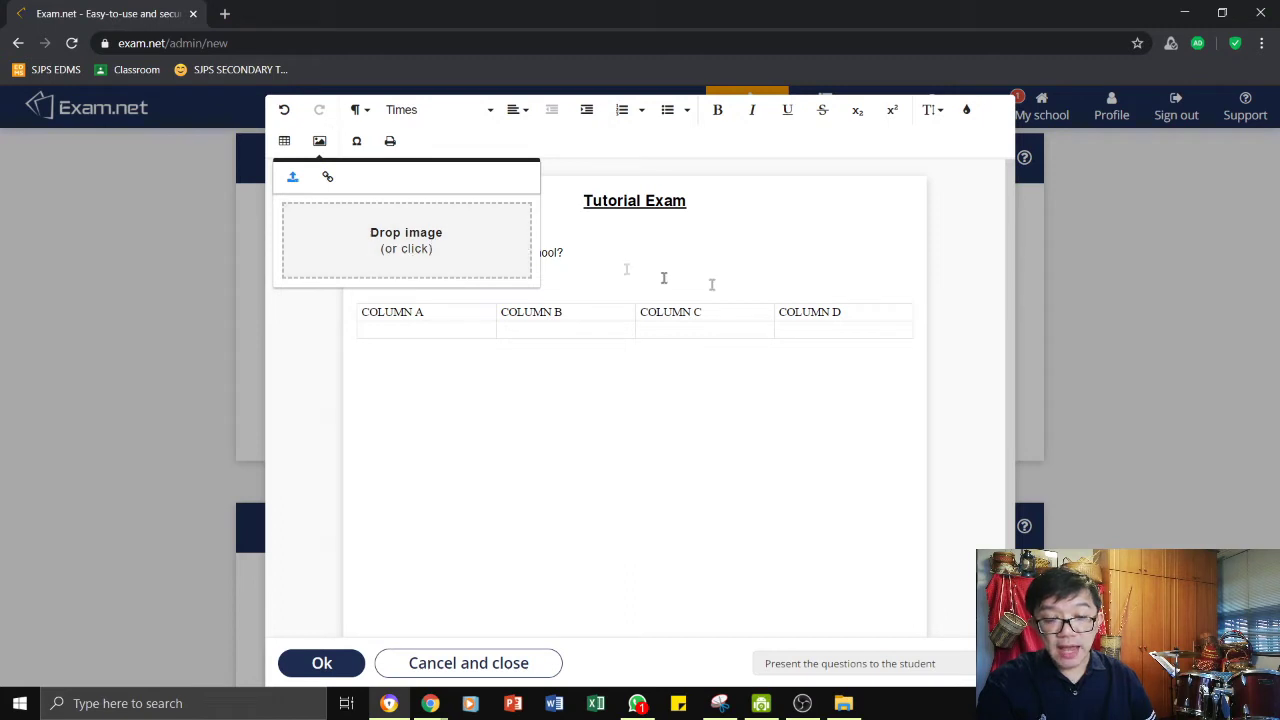
{"action": "left_click", "coordinate": [407, 245]}
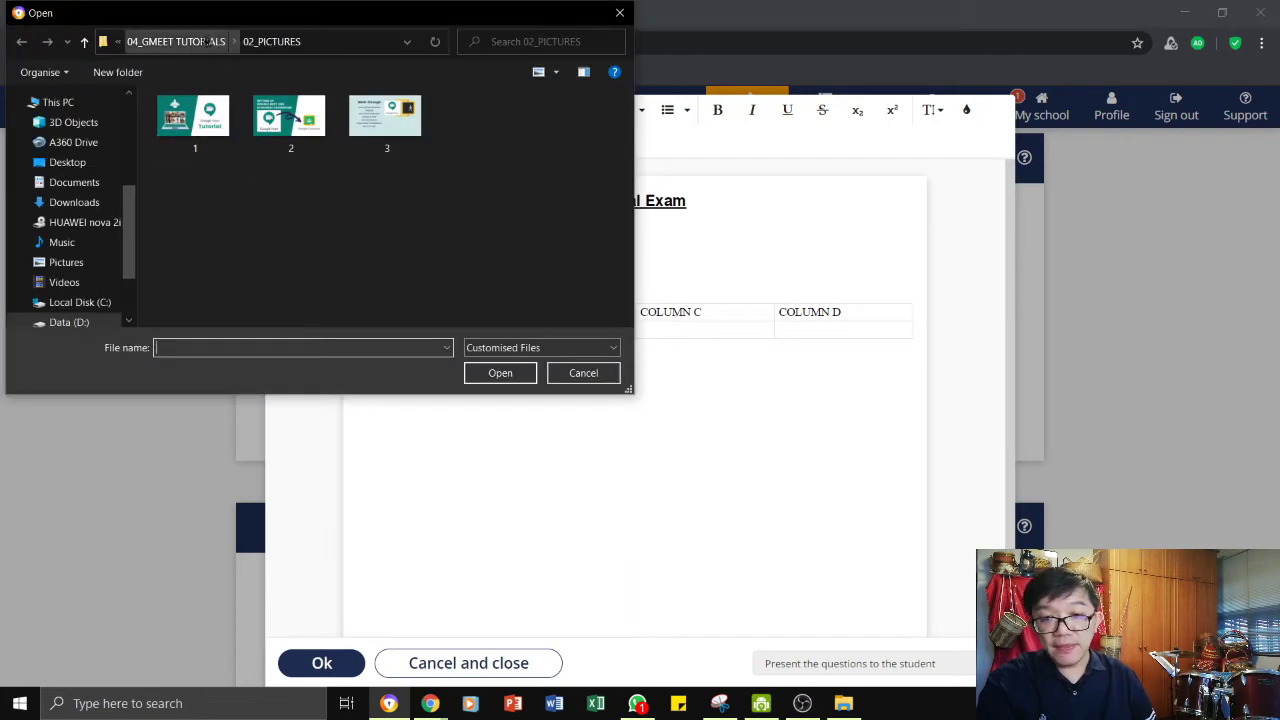
{"action": "left_click", "coordinate": [185, 44]}
{"action": "left_click", "coordinate": [182, 42]}
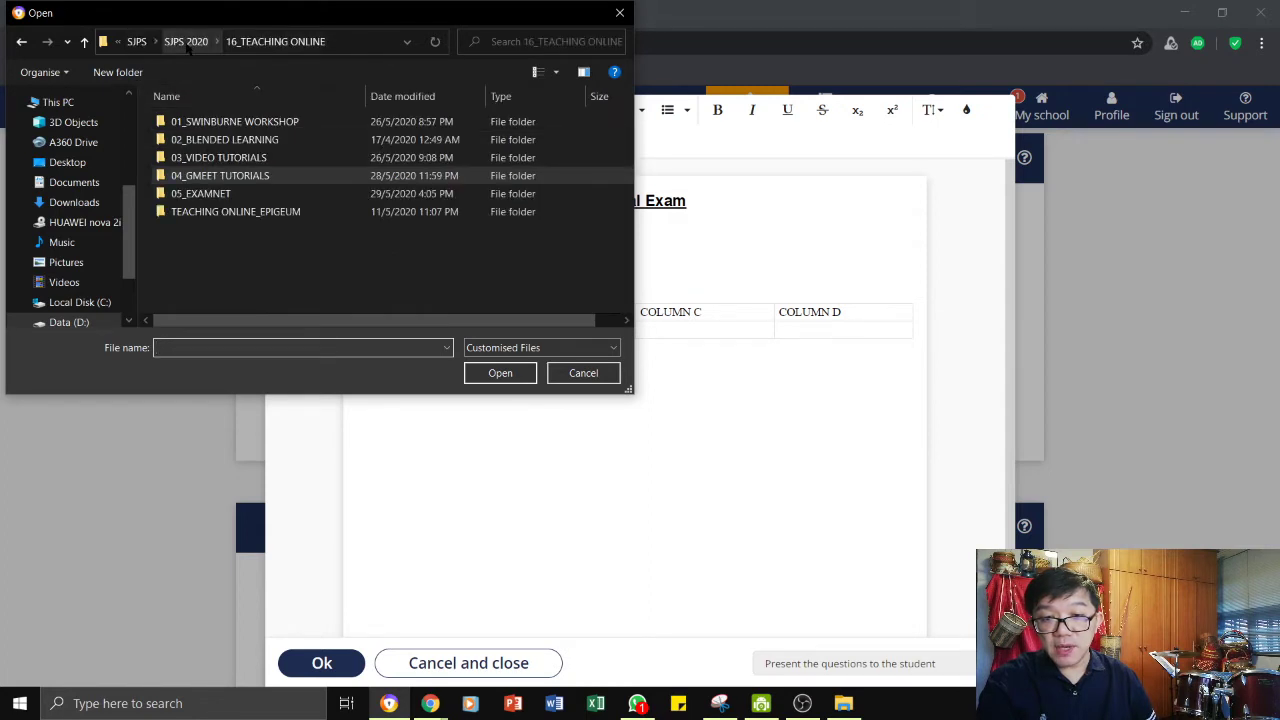
{"action": "double_click", "coordinate": [210, 195]}
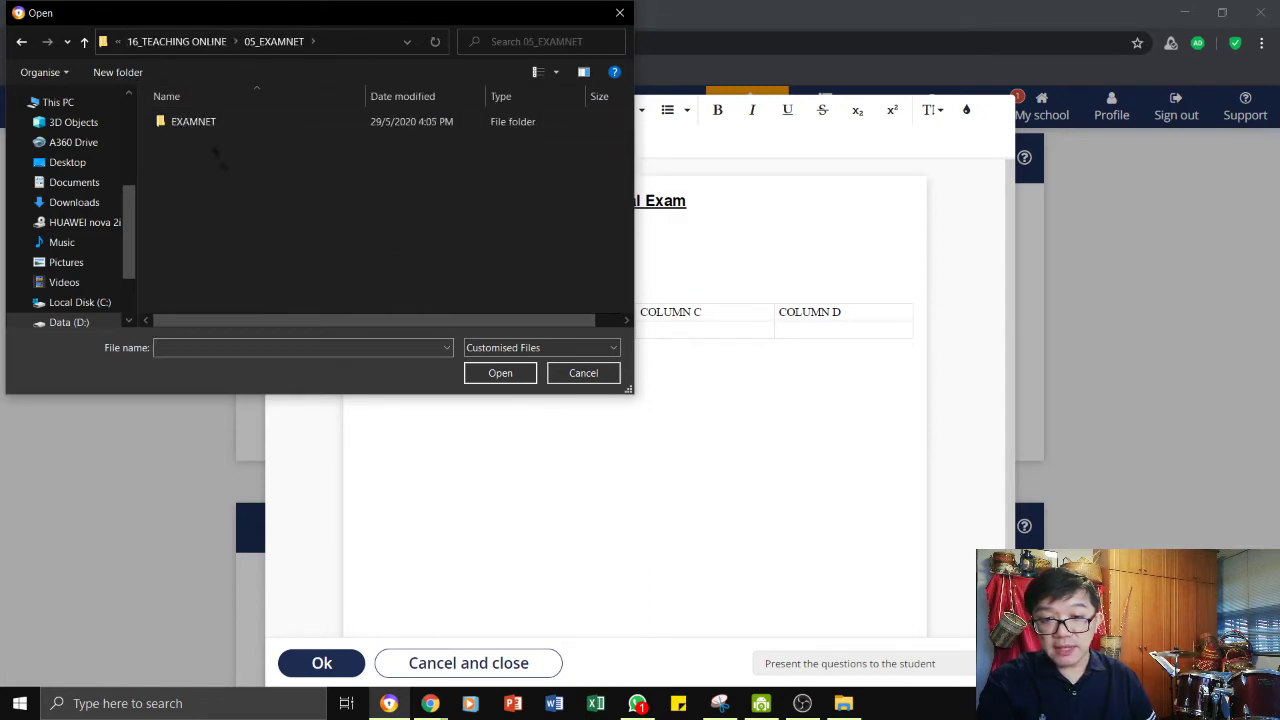
{"action": "double_click", "coordinate": [196, 121]}
{"action": "left_click", "coordinate": [202, 152]}
{"action": "double_click", "coordinate": [200, 150]}
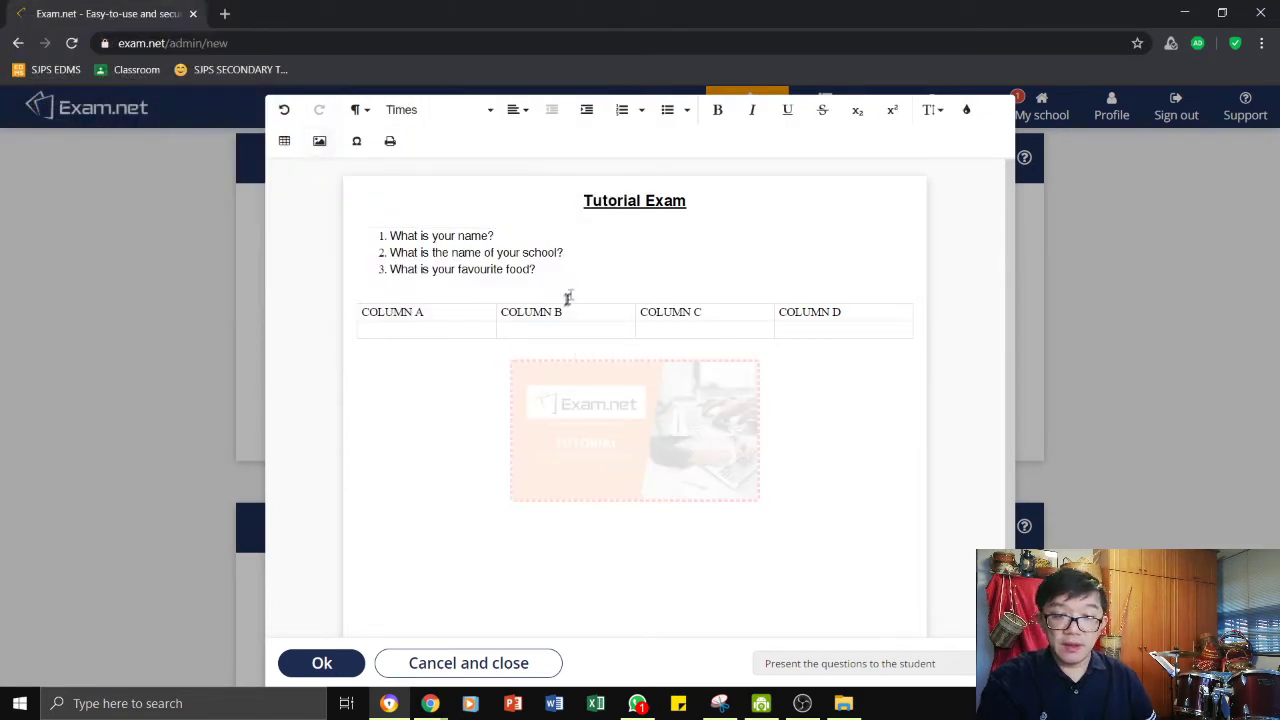
Step: Review the inserted picture's Align and Display options
{"action": "left_click", "coordinate": [597, 414]}
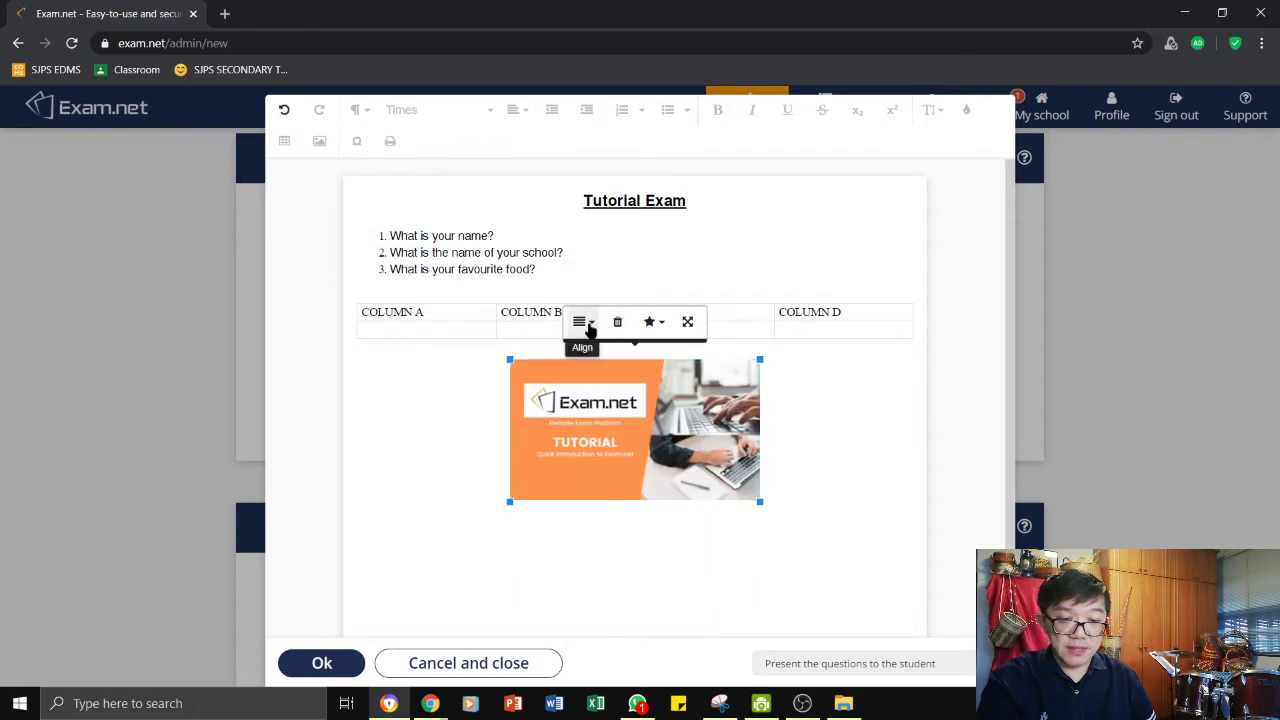
{"action": "left_click", "coordinate": [590, 324]}
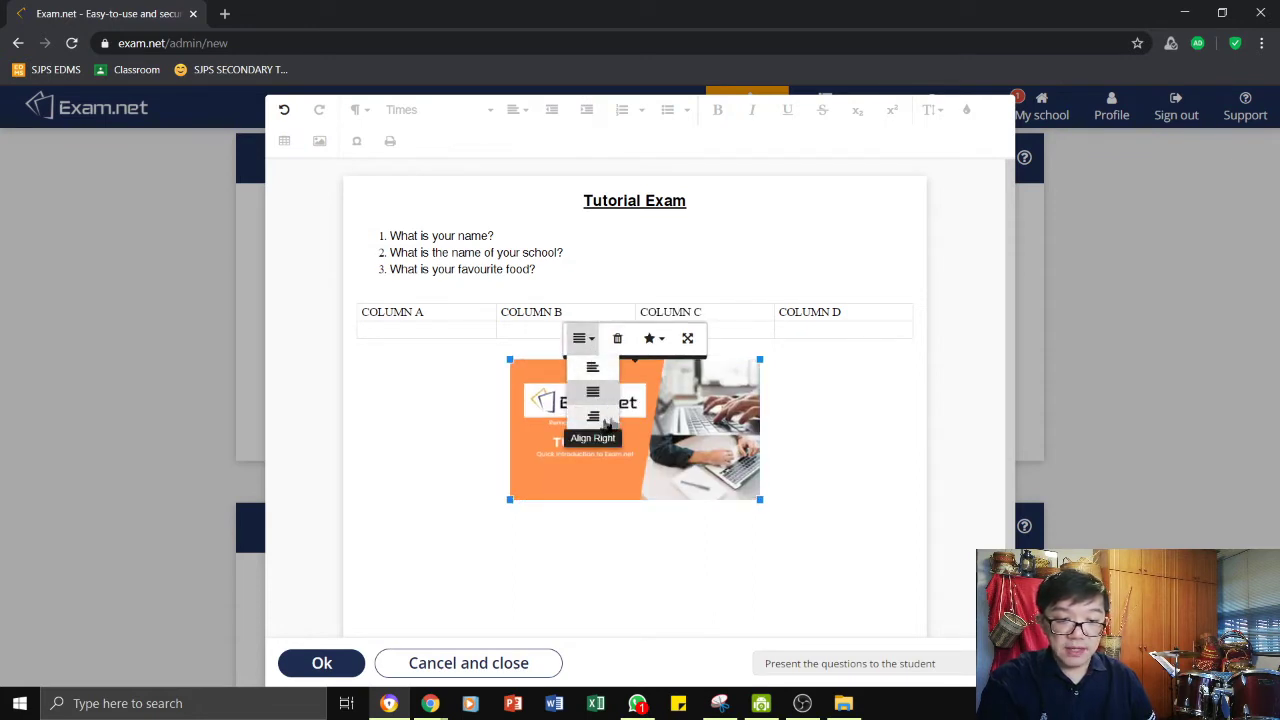
{"action": "left_click", "coordinate": [652, 339]}
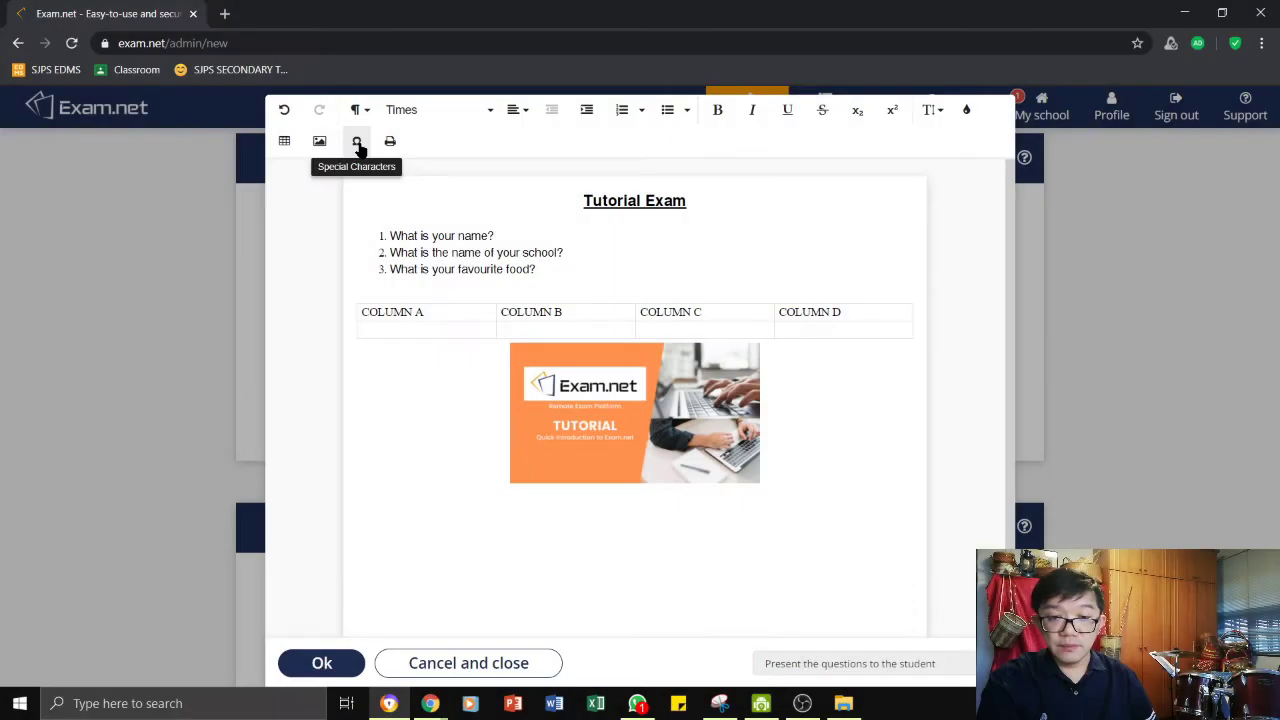
{"action": "left_click", "coordinate": [357, 143]}
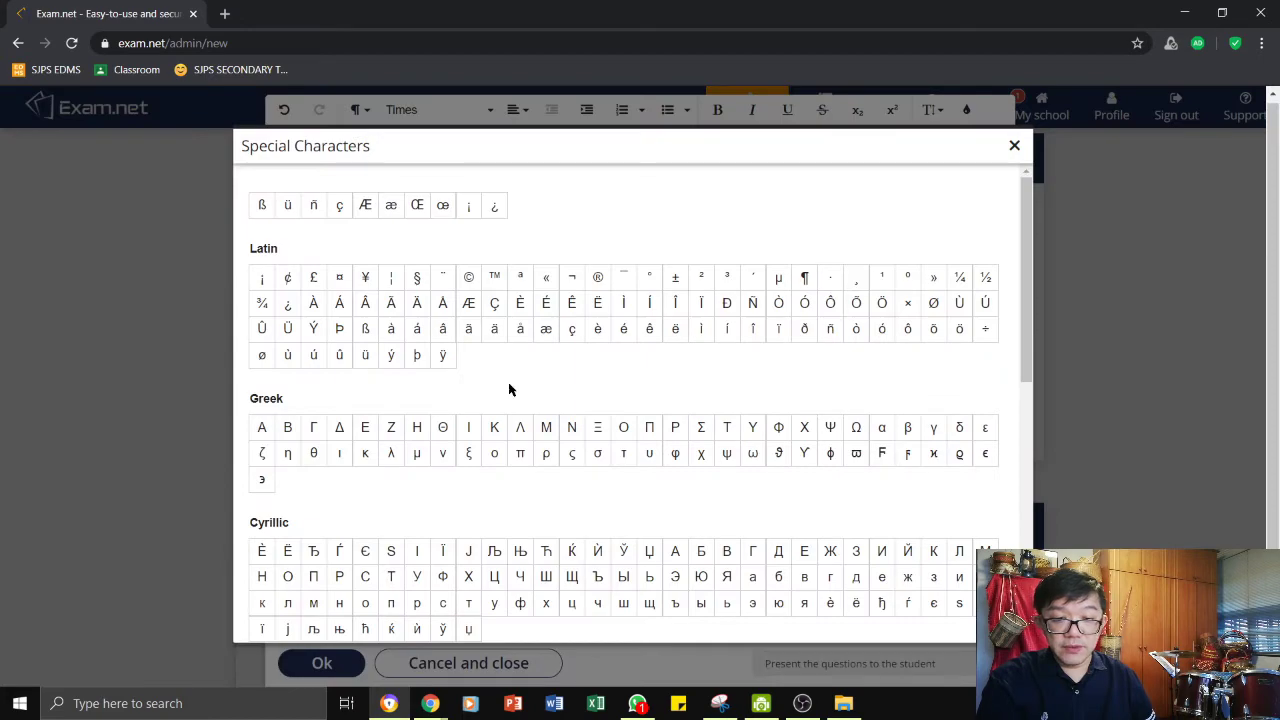
{"action": "scroll", "coordinate": [540, 490], "scroll_direction": "down", "scroll_amount": 6}
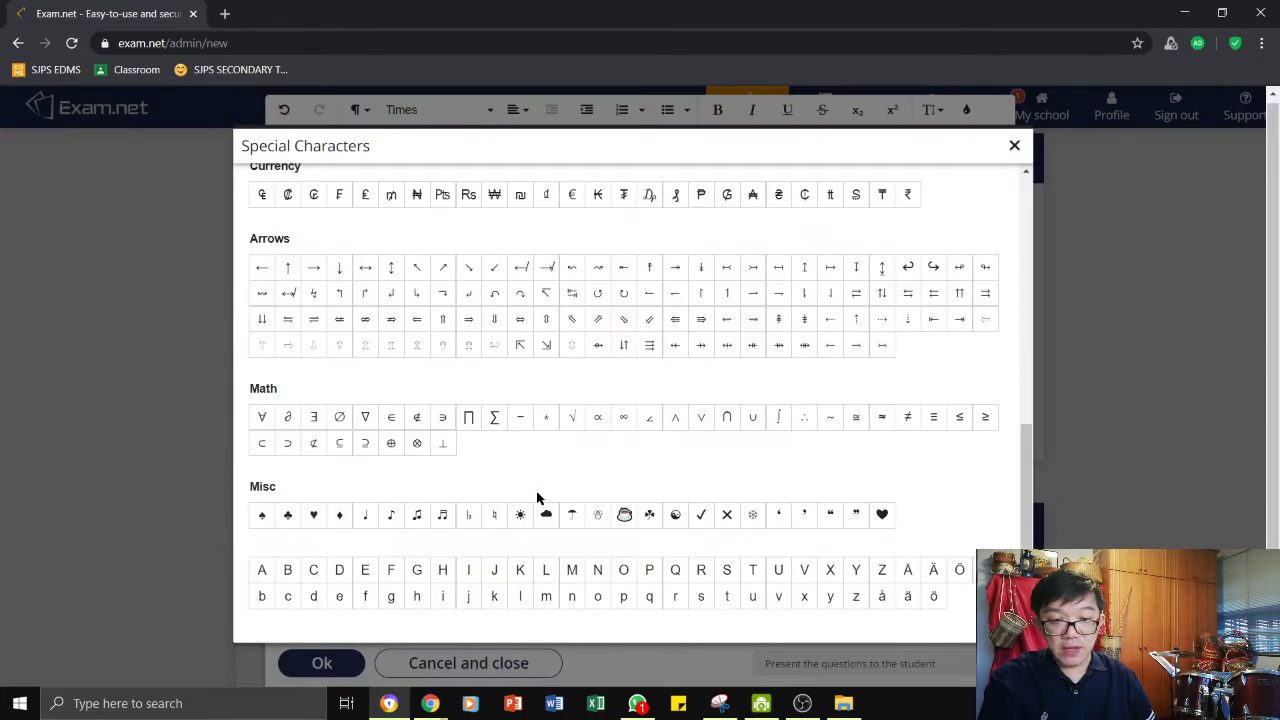
{"action": "scroll", "coordinate": [536, 495], "scroll_direction": "up", "scroll_amount": 6}
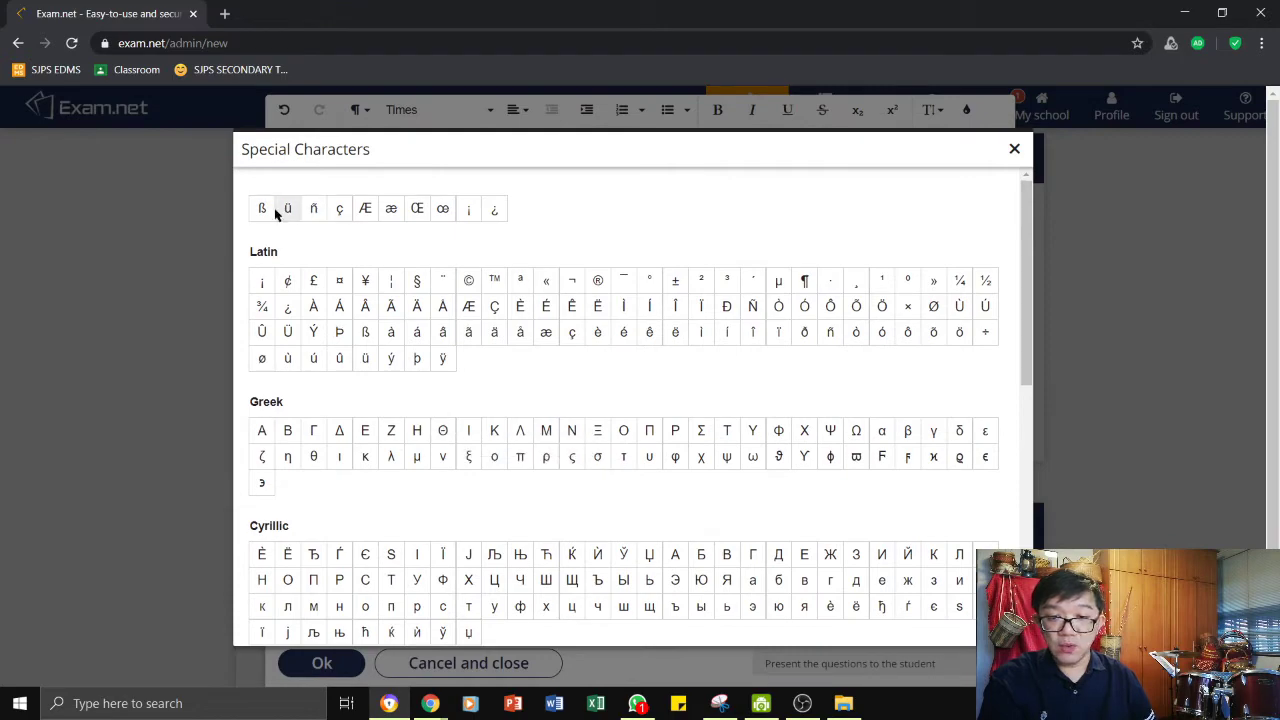
{"action": "scroll", "coordinate": [614, 468], "scroll_direction": "down", "scroll_amount": 6}
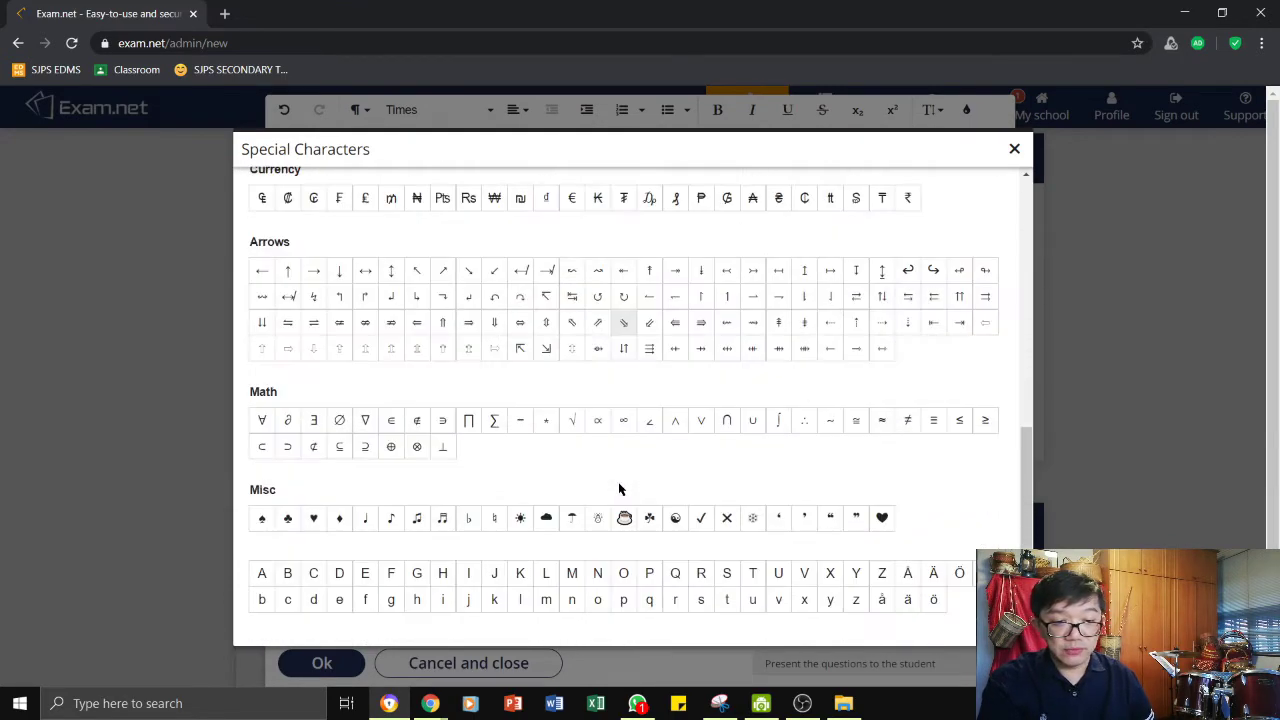
{"action": "left_click", "coordinate": [1017, 149]}
{"action": "scroll", "coordinate": [800, 450], "scroll_direction": "down", "scroll_amount": 1}
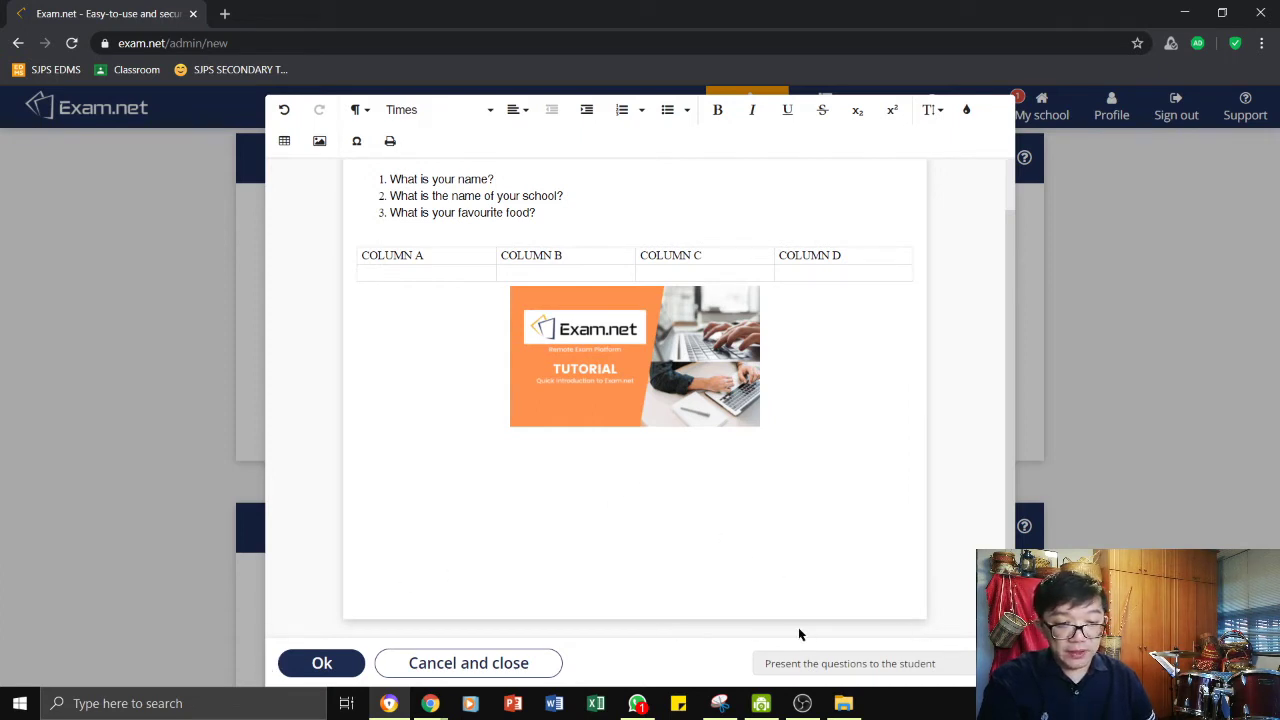
{"action": "left_click", "coordinate": [800, 668]}
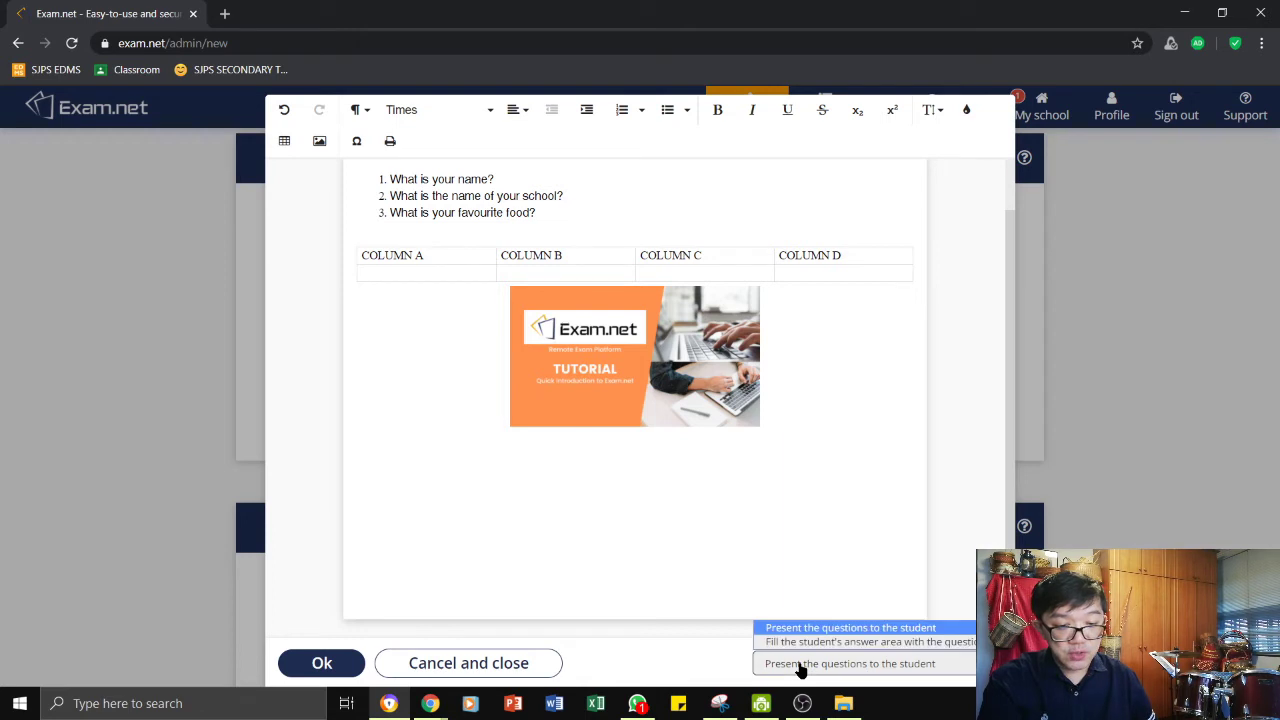
{"action": "left_click", "coordinate": [850, 627]}
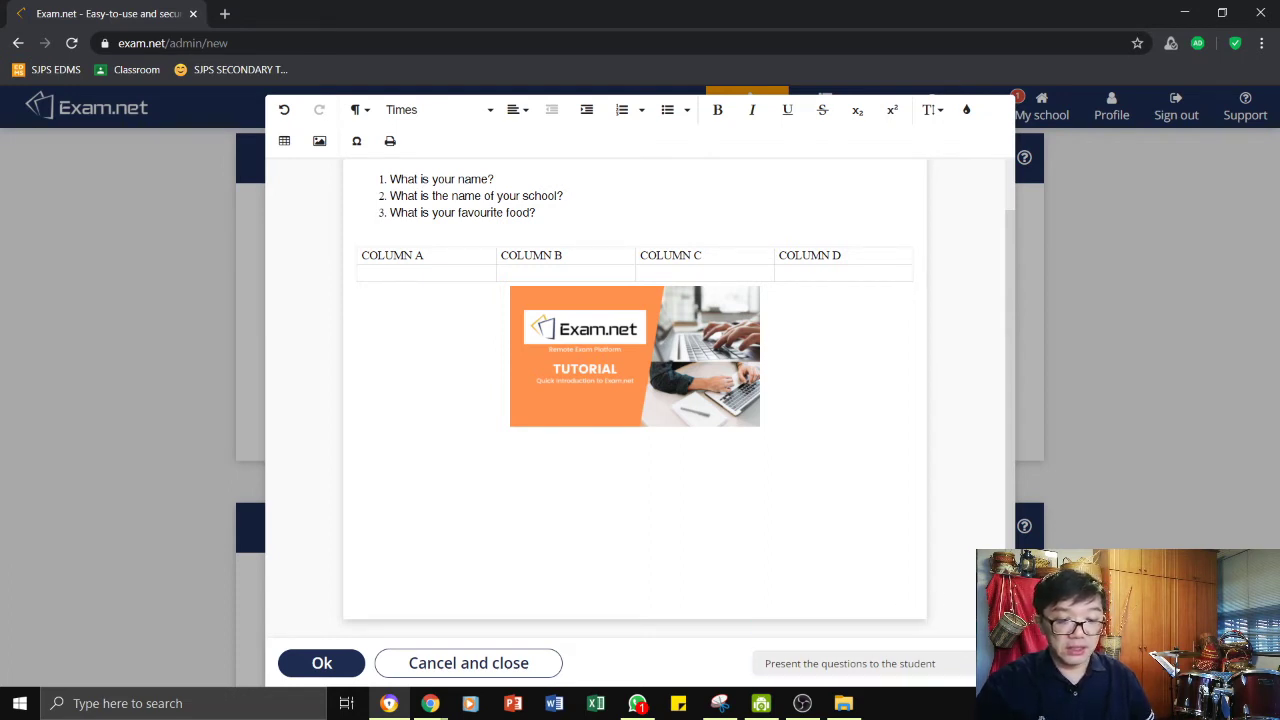
{"action": "left_click", "coordinate": [321, 668]}
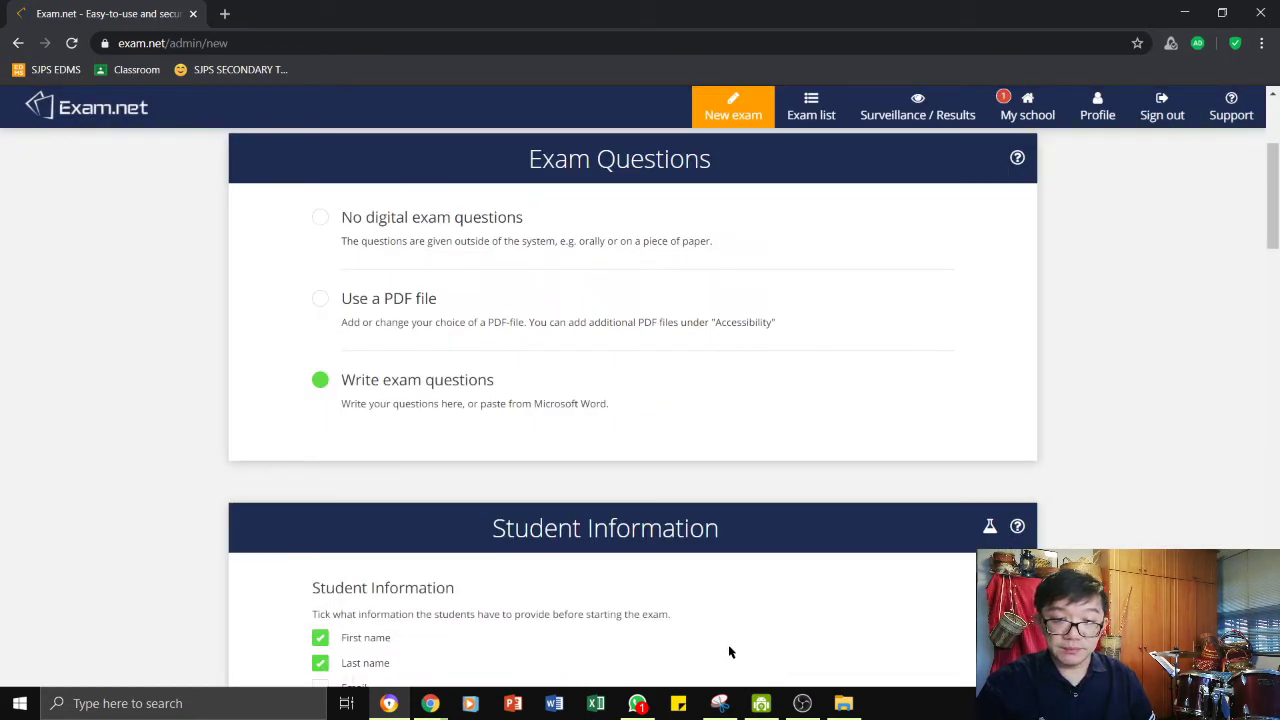
Step: In Student Information, require first name, email and class alongside last name
{"action": "scroll", "coordinate": [730, 652], "scroll_direction": "down", "scroll_amount": 3}
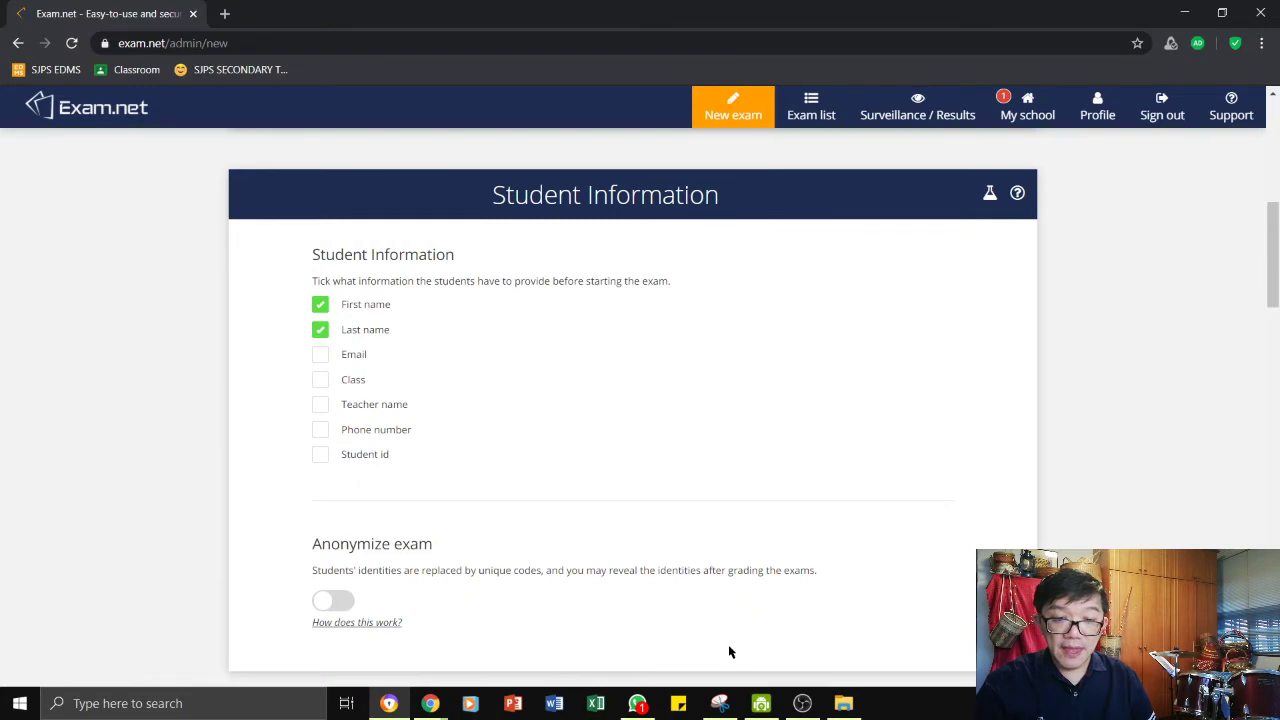
{"action": "scroll", "coordinate": [731, 648], "scroll_direction": "up", "scroll_amount": 2}
{"action": "scroll", "coordinate": [732, 637], "scroll_direction": "down", "scroll_amount": 2}
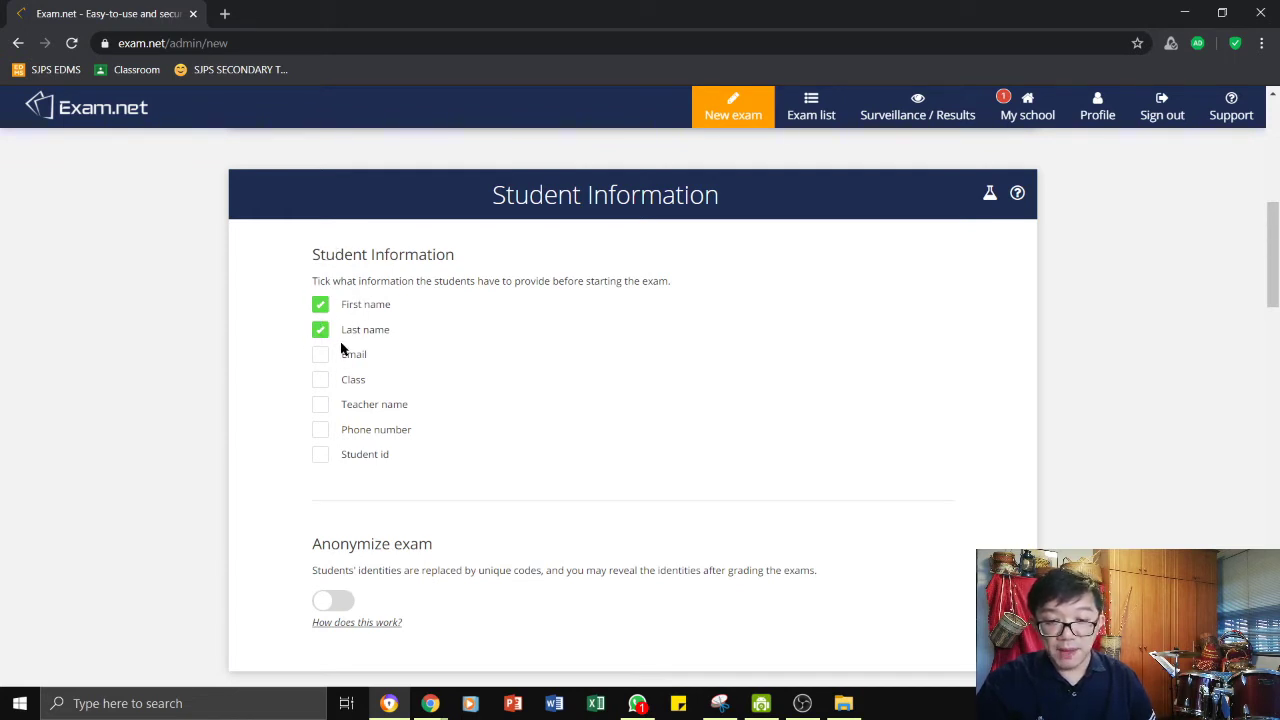
{"action": "left_click", "coordinate": [320, 305]}
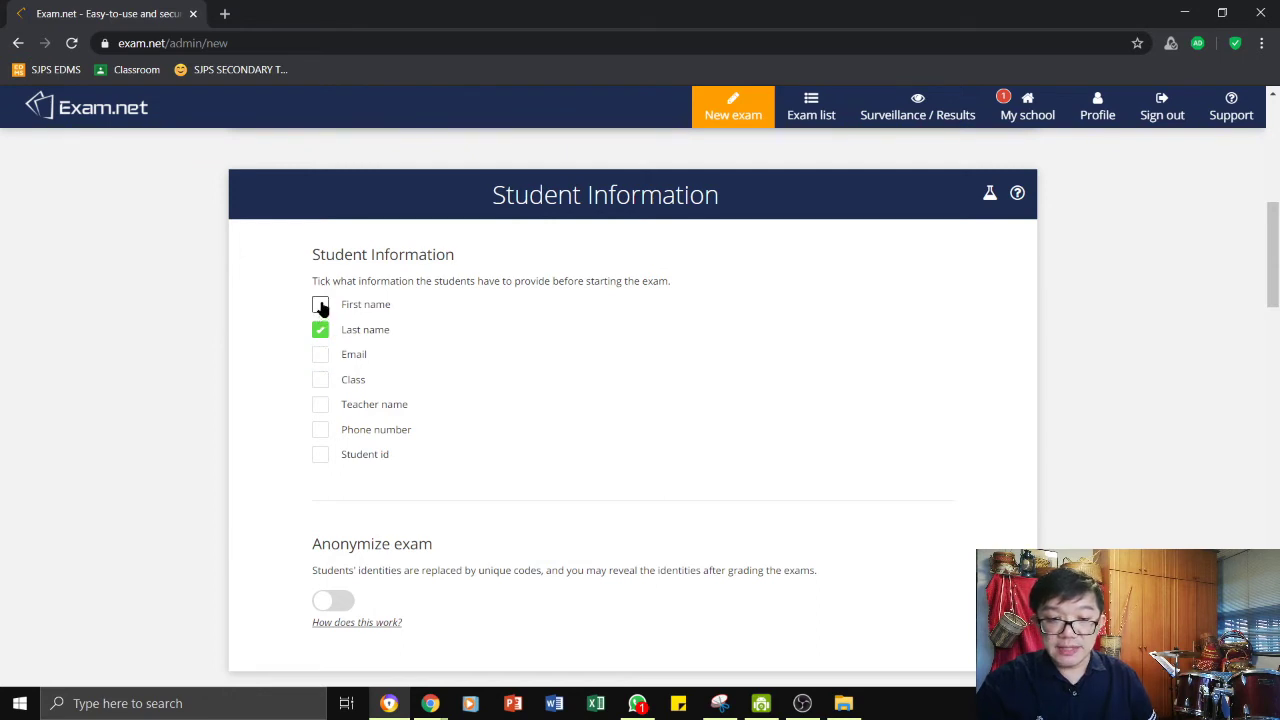
{"action": "left_click", "coordinate": [320, 305]}
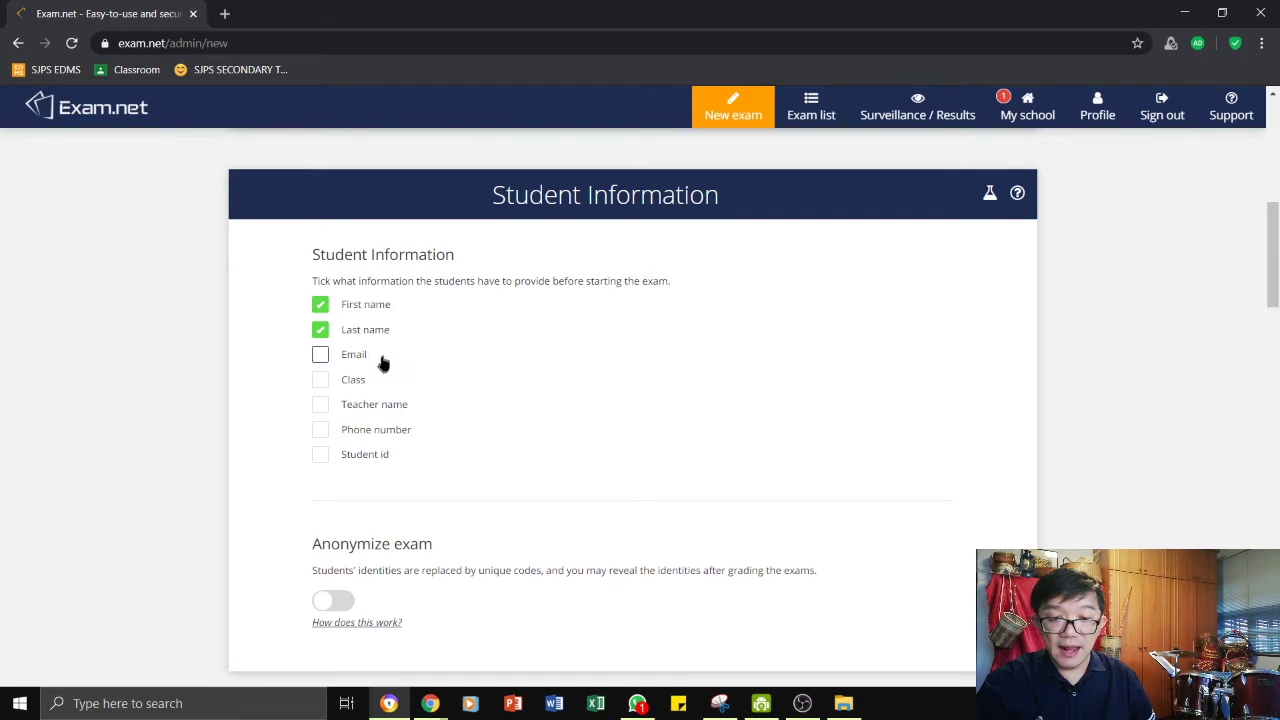
{"action": "left_click", "coordinate": [320, 356]}
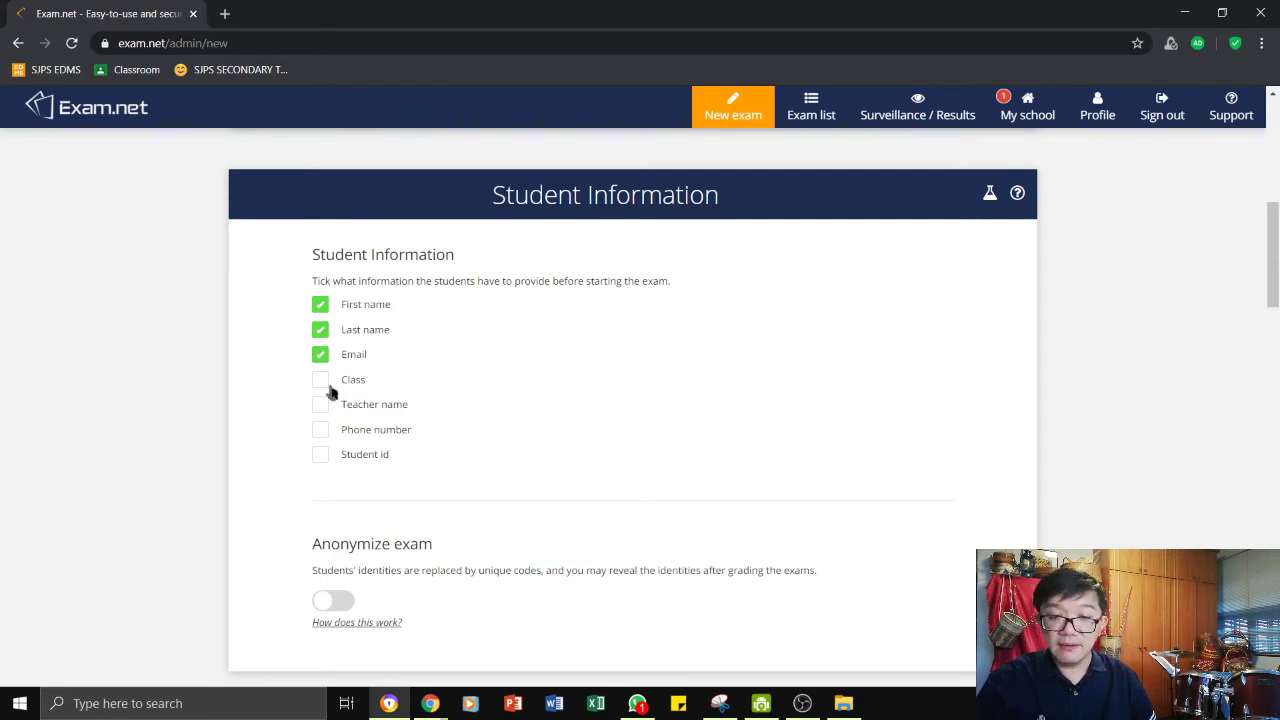
{"action": "left_click", "coordinate": [321, 381]}
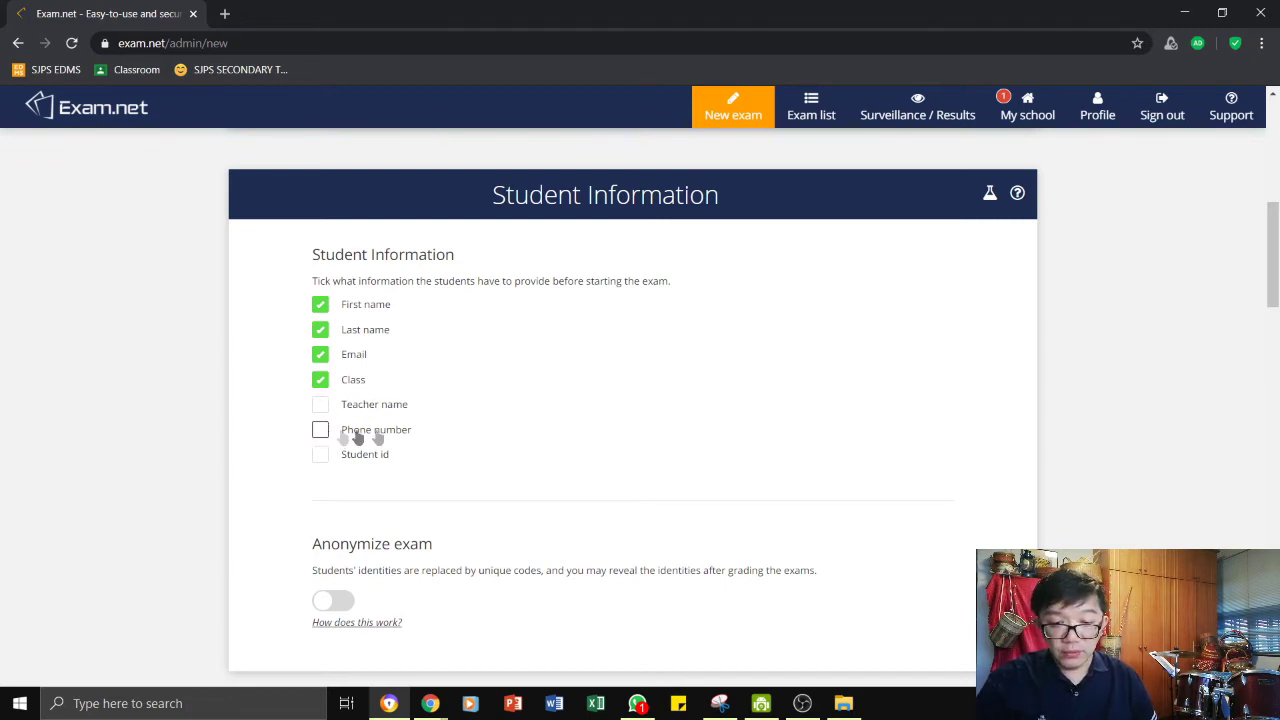
Step: Move down to the Anonymize exam setting and highlight its heading
{"action": "scroll", "coordinate": [434, 465], "scroll_direction": "down", "scroll_amount": 3}
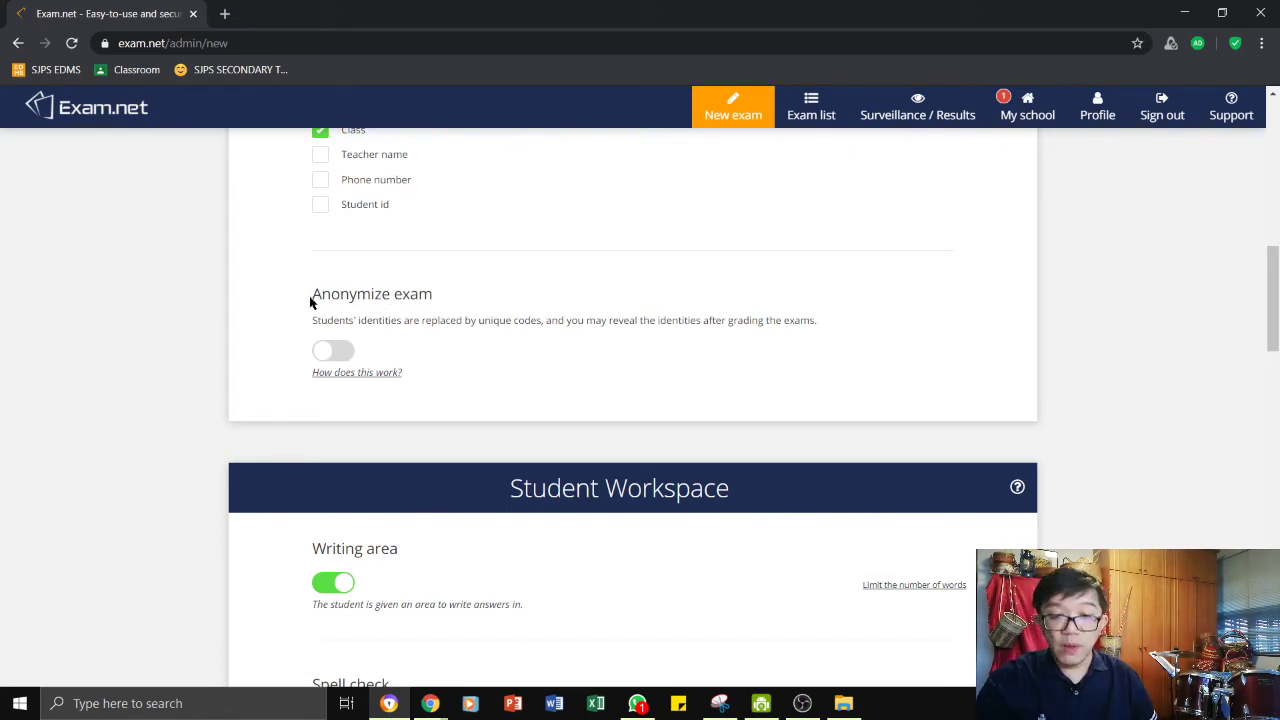
{"action": "left_click_drag", "start_coordinate": [314, 294], "coordinate": [440, 296]}
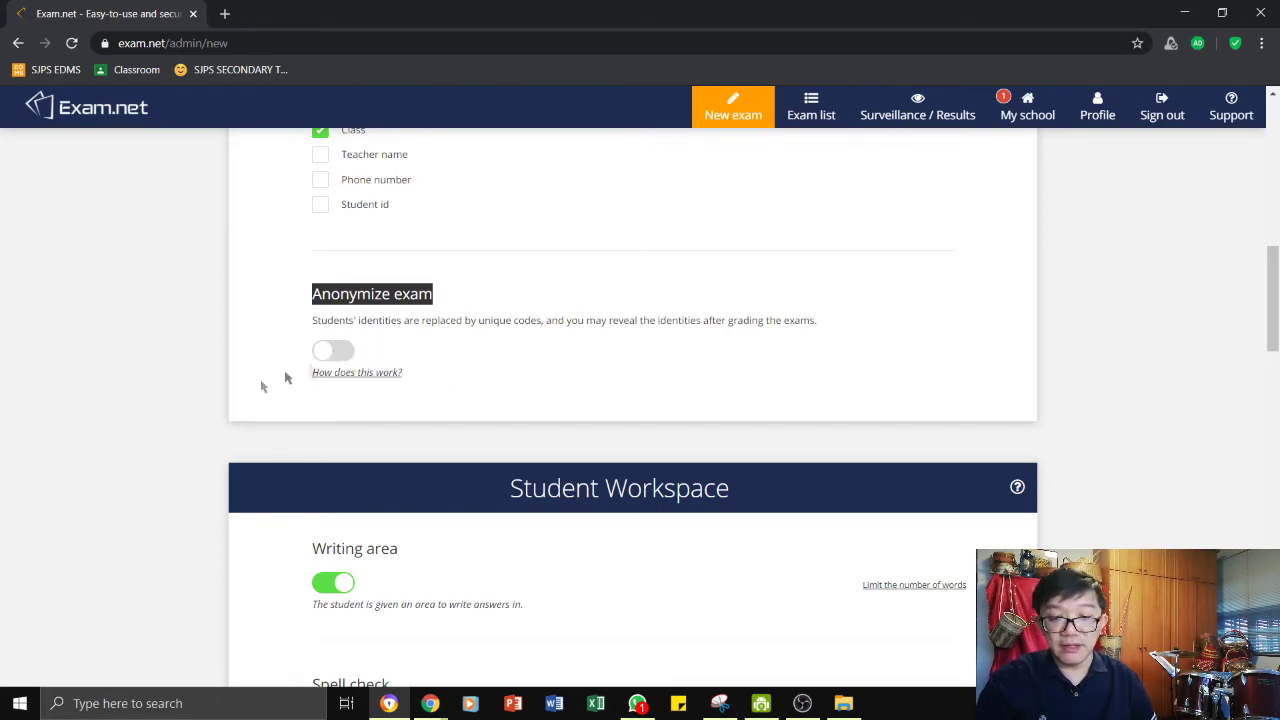
{"action": "scroll", "coordinate": [468, 425], "scroll_direction": "down", "scroll_amount": 3}
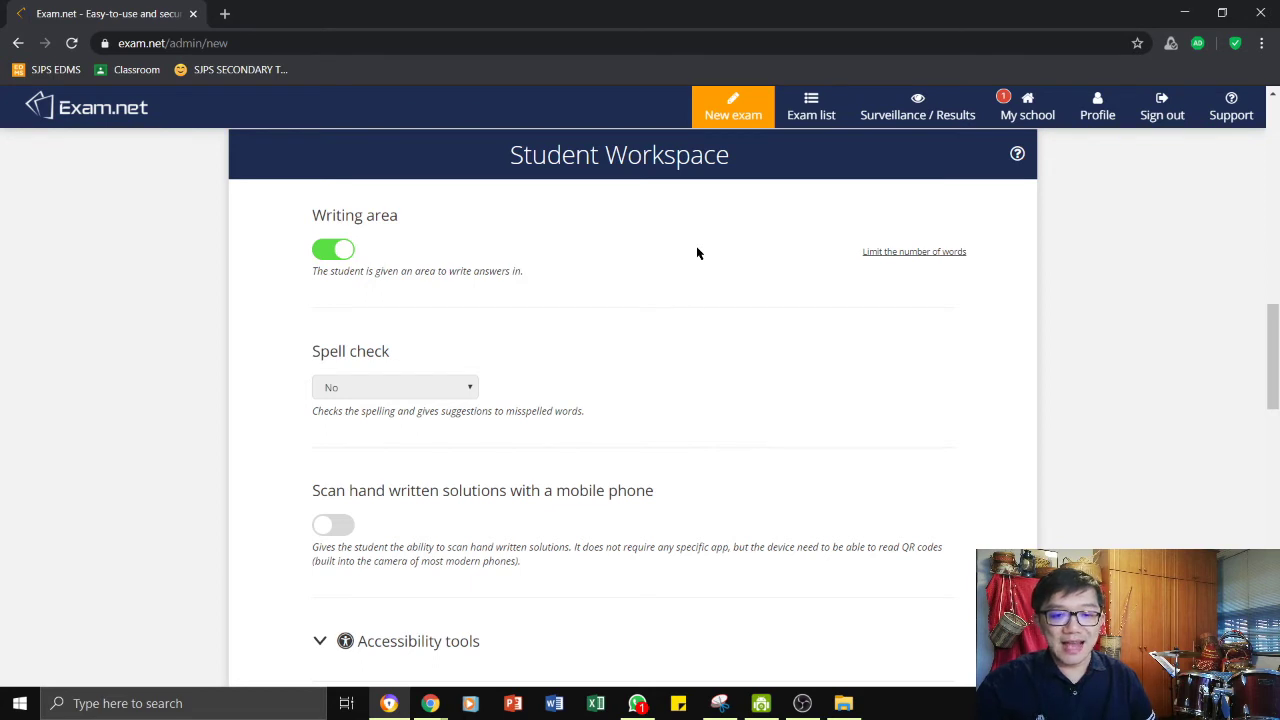
{"action": "left_click", "coordinate": [334, 250]}
{"action": "left_click", "coordinate": [337, 252]}
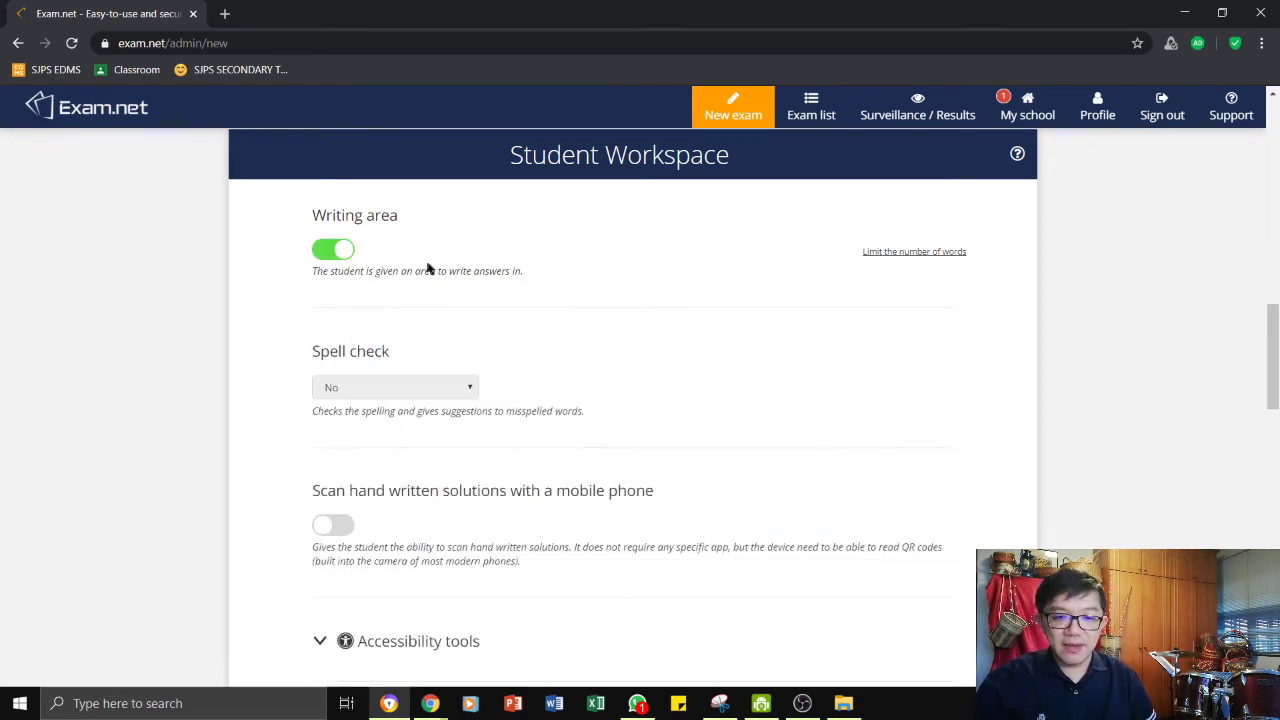
{"action": "scroll", "coordinate": [432, 265], "scroll_direction": "down", "scroll_amount": 1}
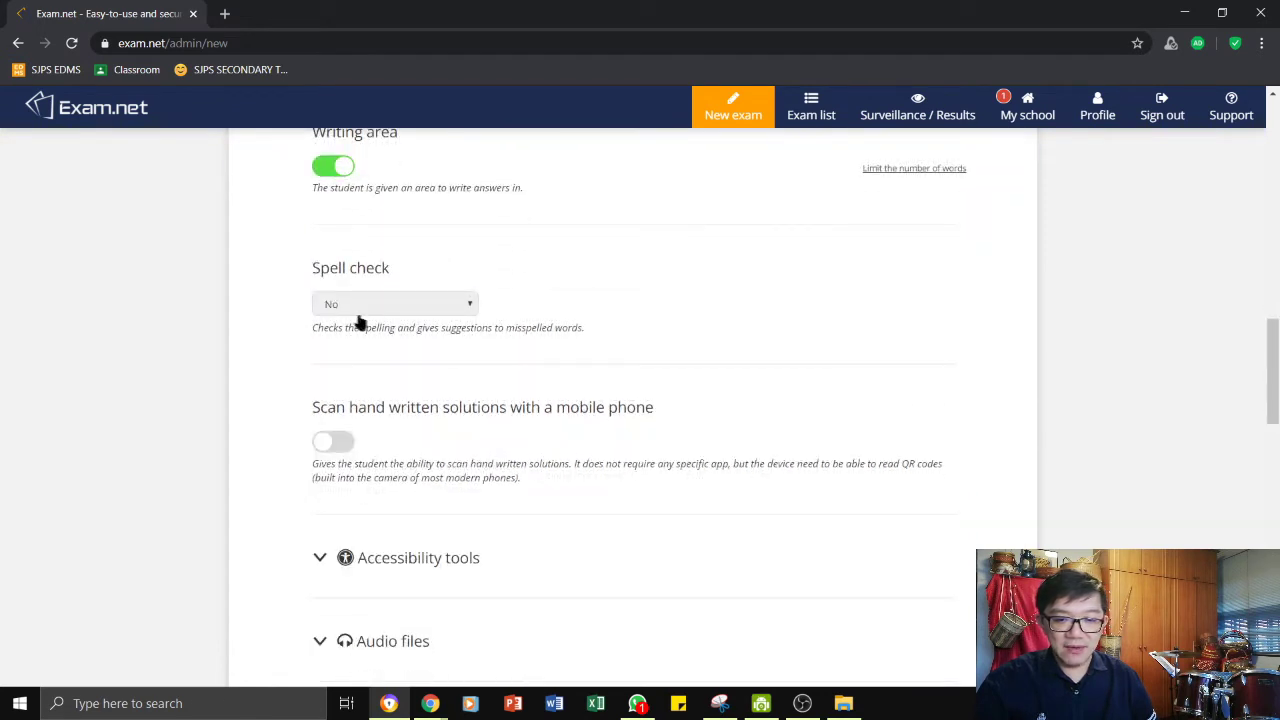
{"action": "left_click_drag", "start_coordinate": [337, 312], "coordinate": [310, 266]}
{"action": "left_click", "coordinate": [310, 272]}
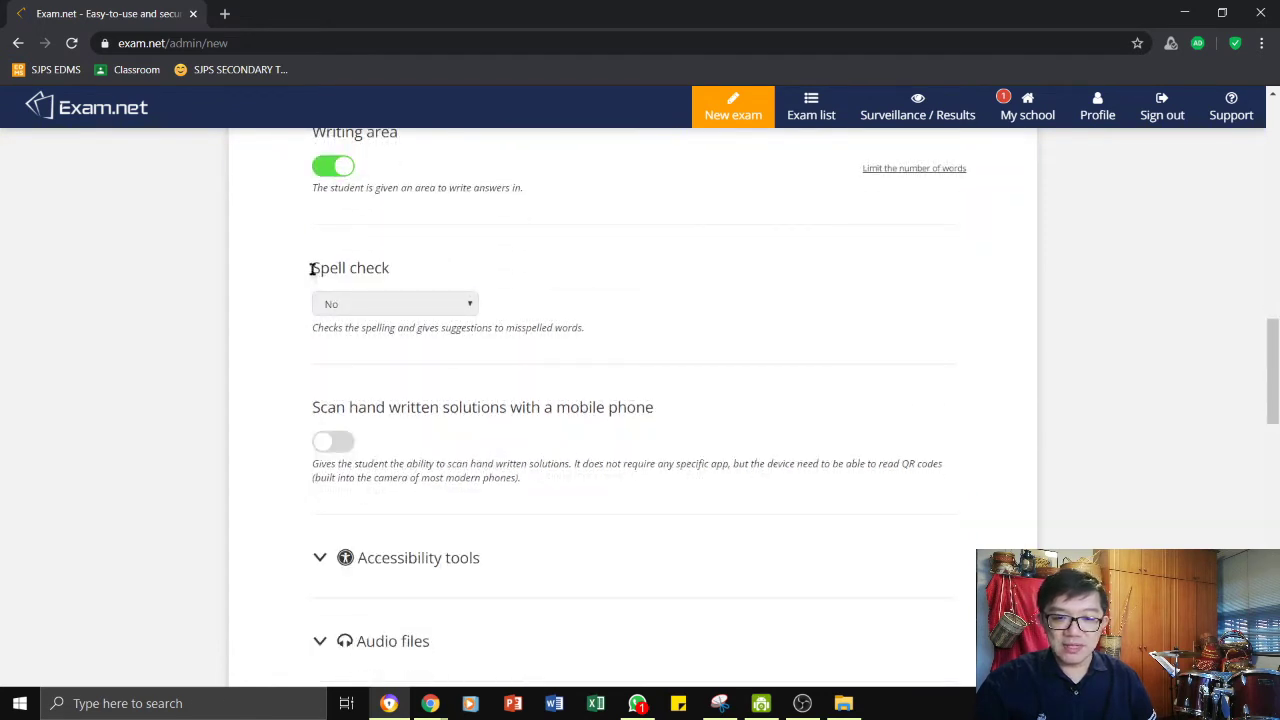
{"action": "left_click", "coordinate": [365, 313]}
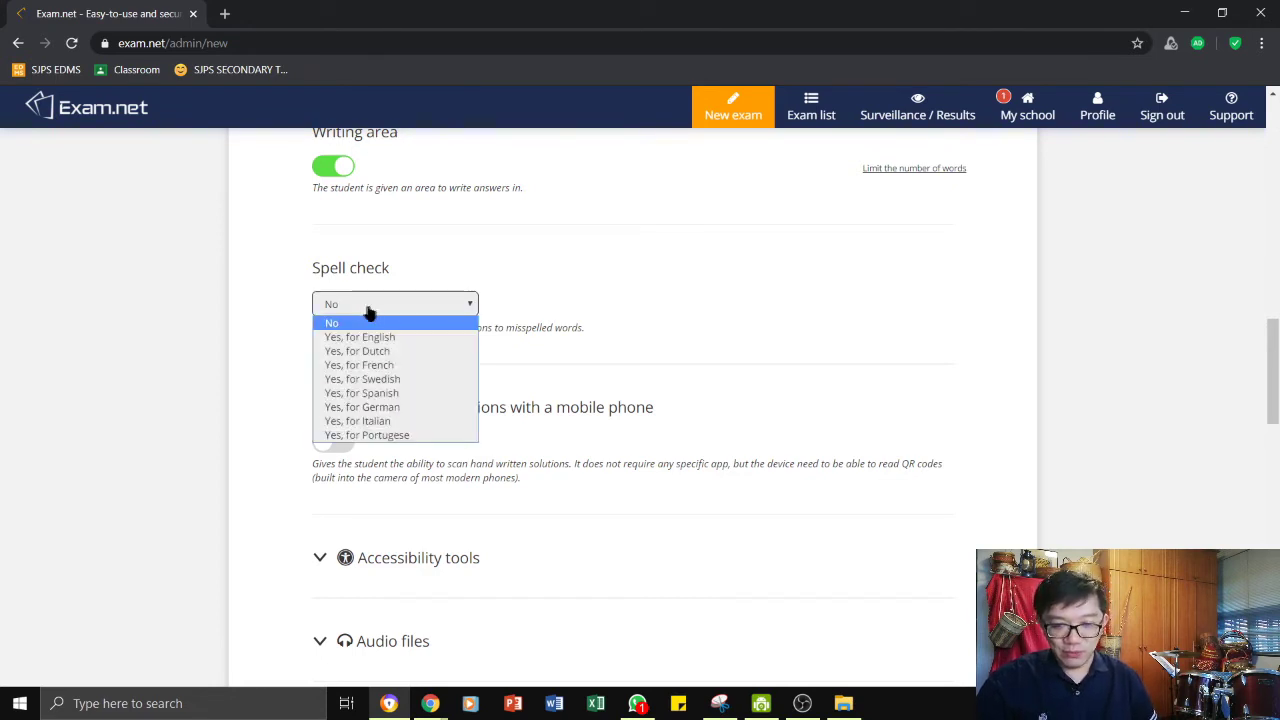
{"action": "left_click", "coordinate": [376, 311]}
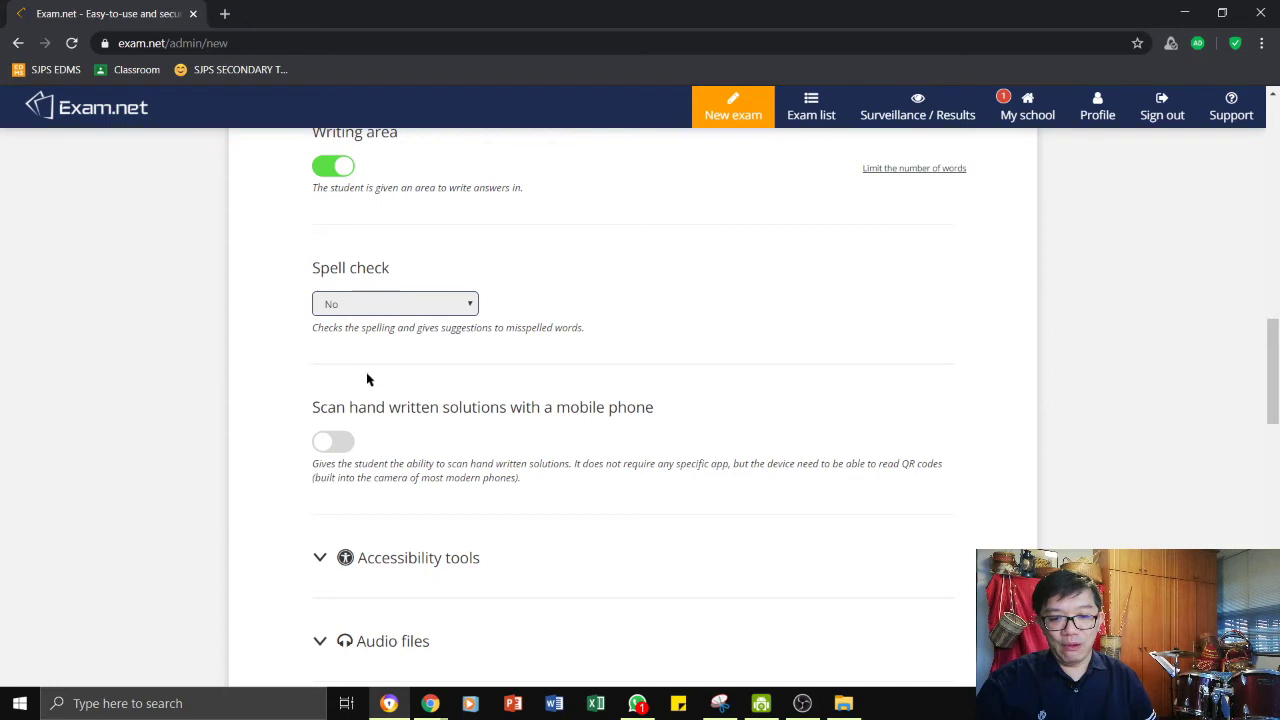
{"action": "left_click", "coordinate": [362, 309]}
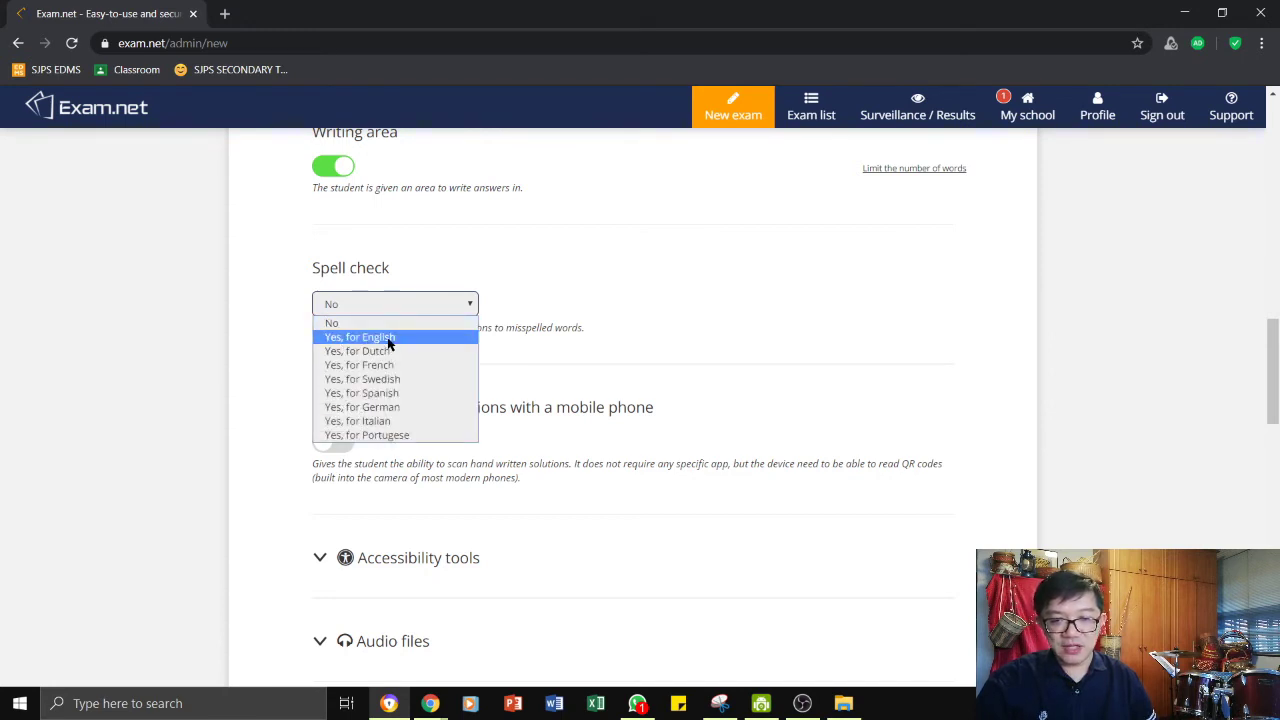
{"action": "left_click", "coordinate": [523, 245]}
{"action": "scroll", "coordinate": [523, 330], "scroll_direction": "down", "scroll_amount": 2}
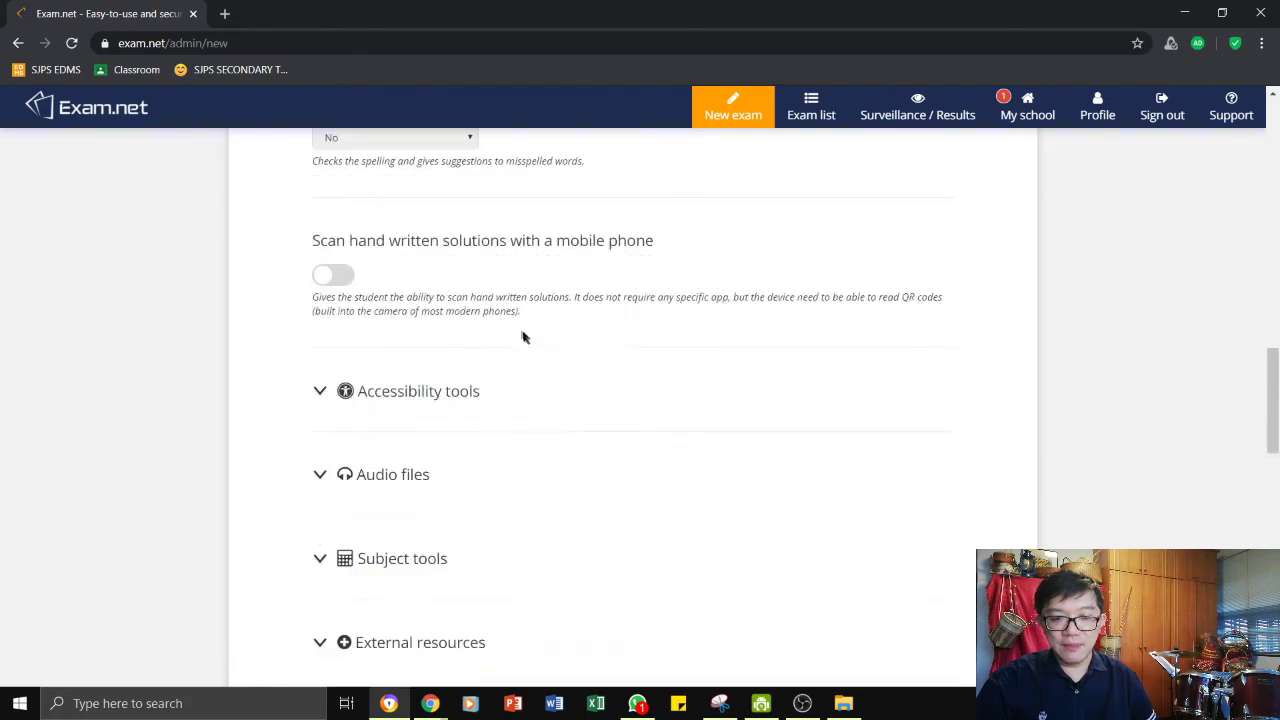
Step: Turn on the 'Scan hand written solutions with a mobile phone' toggle
{"action": "left_click", "coordinate": [337, 277]}
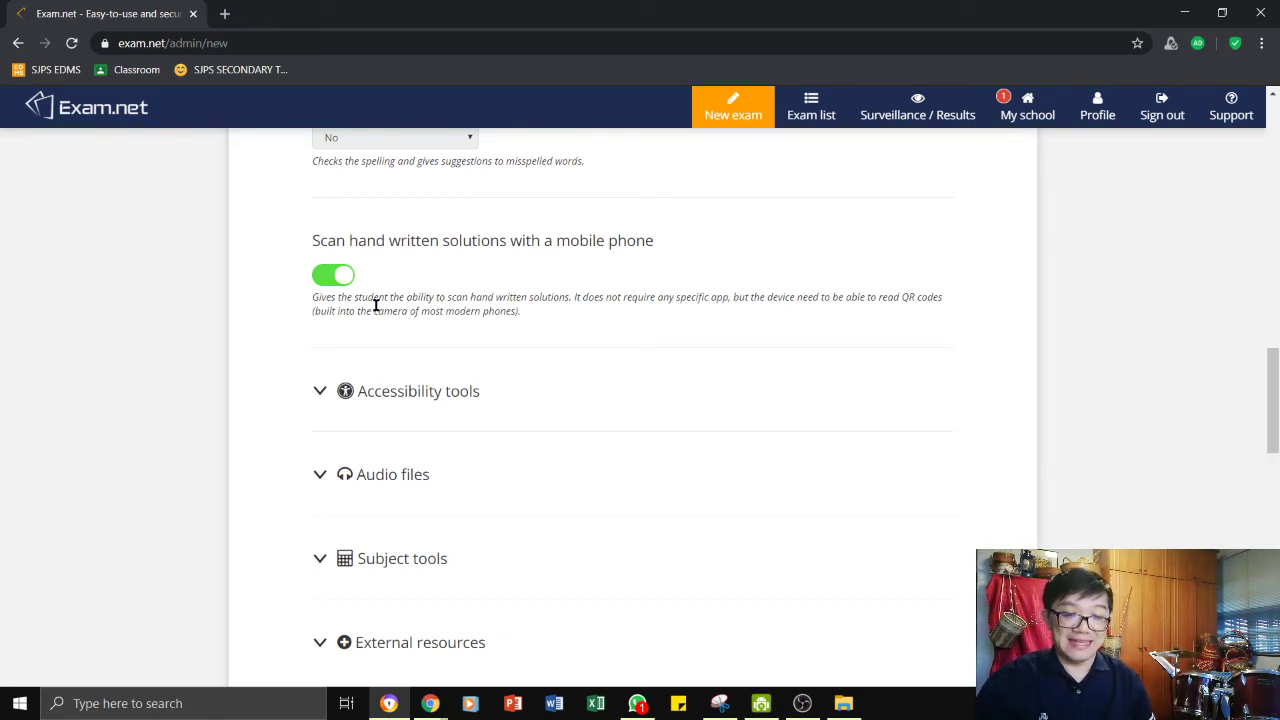
{"action": "left_click", "coordinate": [328, 284]}
{"action": "left_click", "coordinate": [336, 284]}
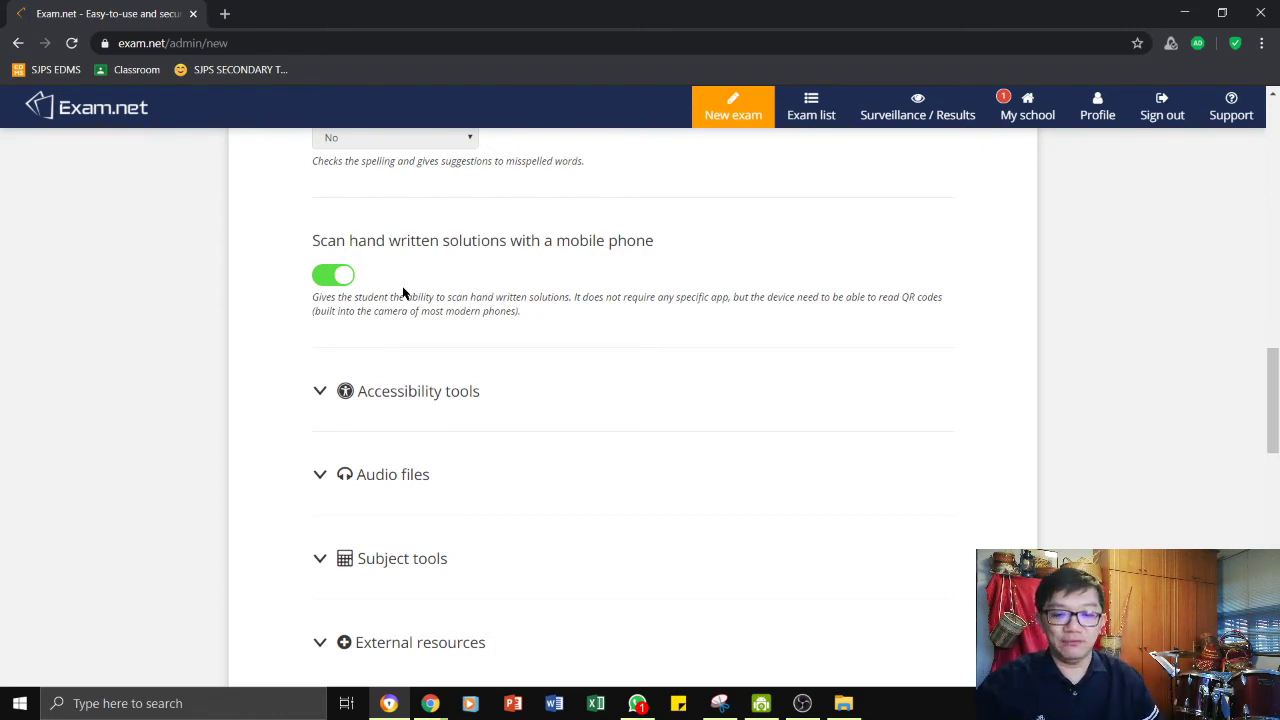
{"action": "scroll", "coordinate": [420, 288], "scroll_direction": "down", "scroll_amount": 2}
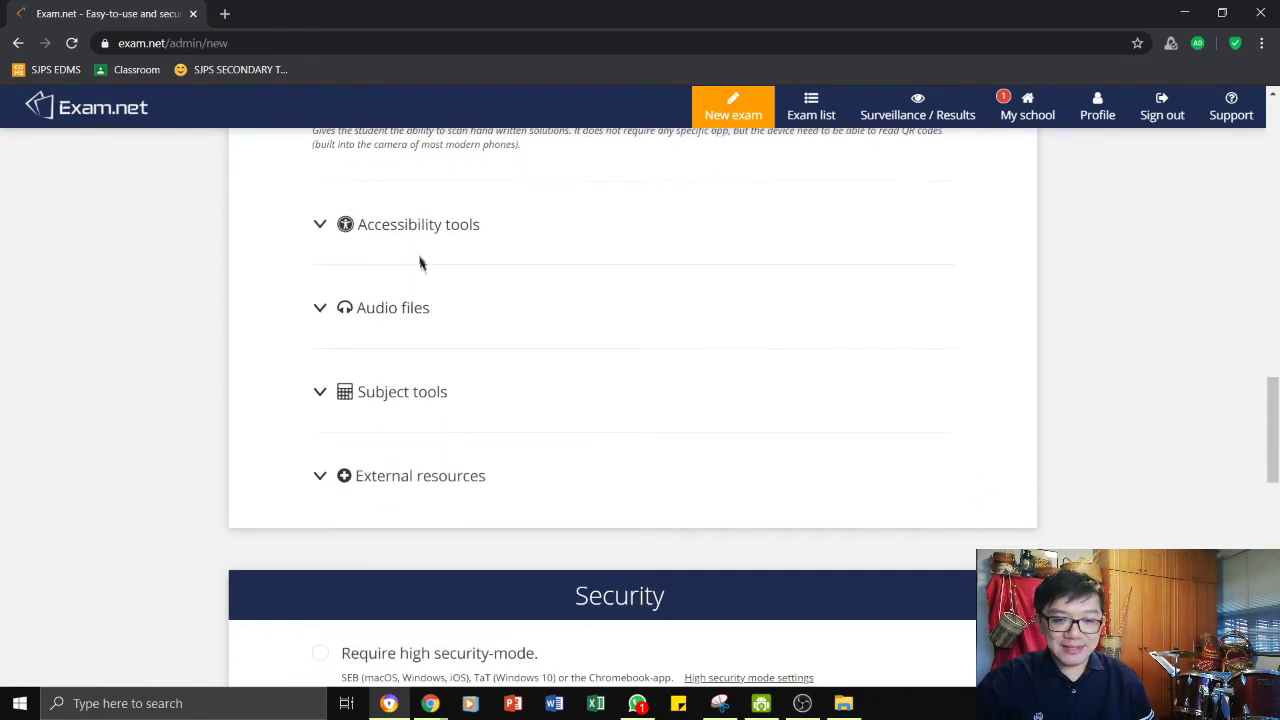
Step: Expand the Accessibility tools section, then the Audio files section further down
{"action": "left_click", "coordinate": [318, 225]}
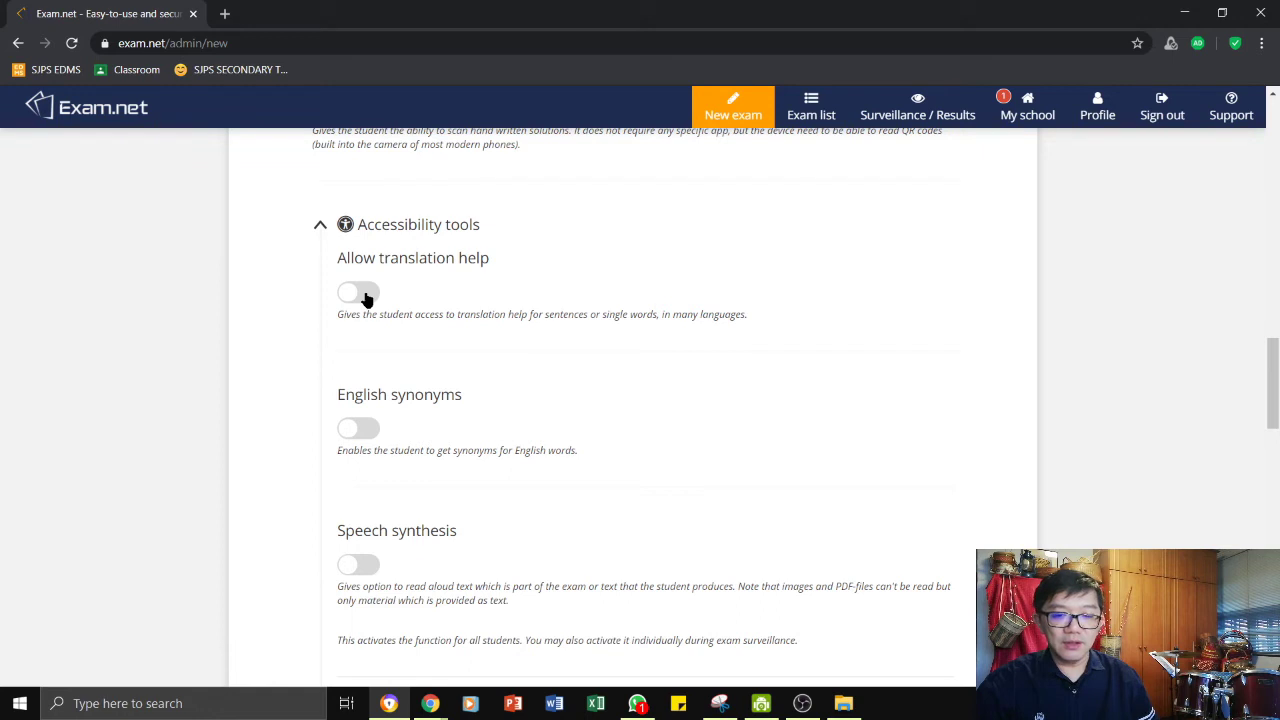
{"action": "scroll", "coordinate": [471, 409], "scroll_direction": "down", "scroll_amount": 1}
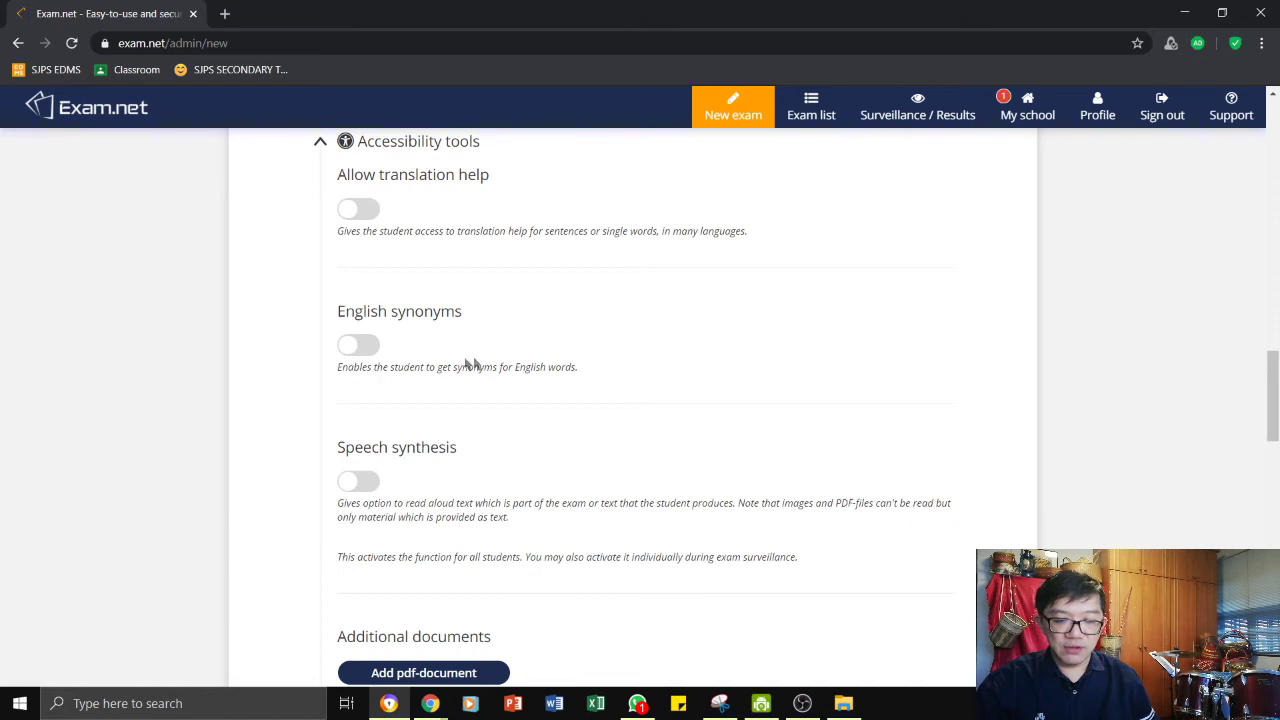
{"action": "scroll", "coordinate": [432, 388], "scroll_direction": "down", "scroll_amount": 3}
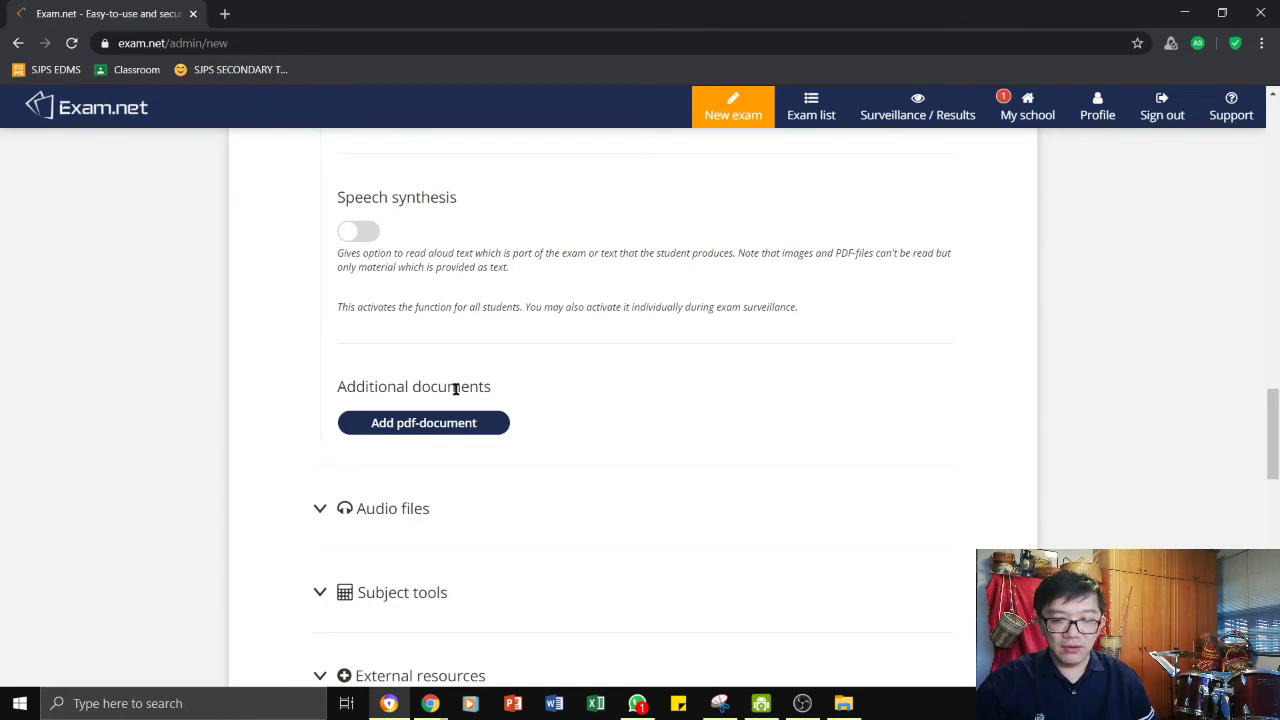
{"action": "scroll", "coordinate": [455, 390], "scroll_direction": "down", "scroll_amount": 2}
{"action": "left_click", "coordinate": [320, 342]}
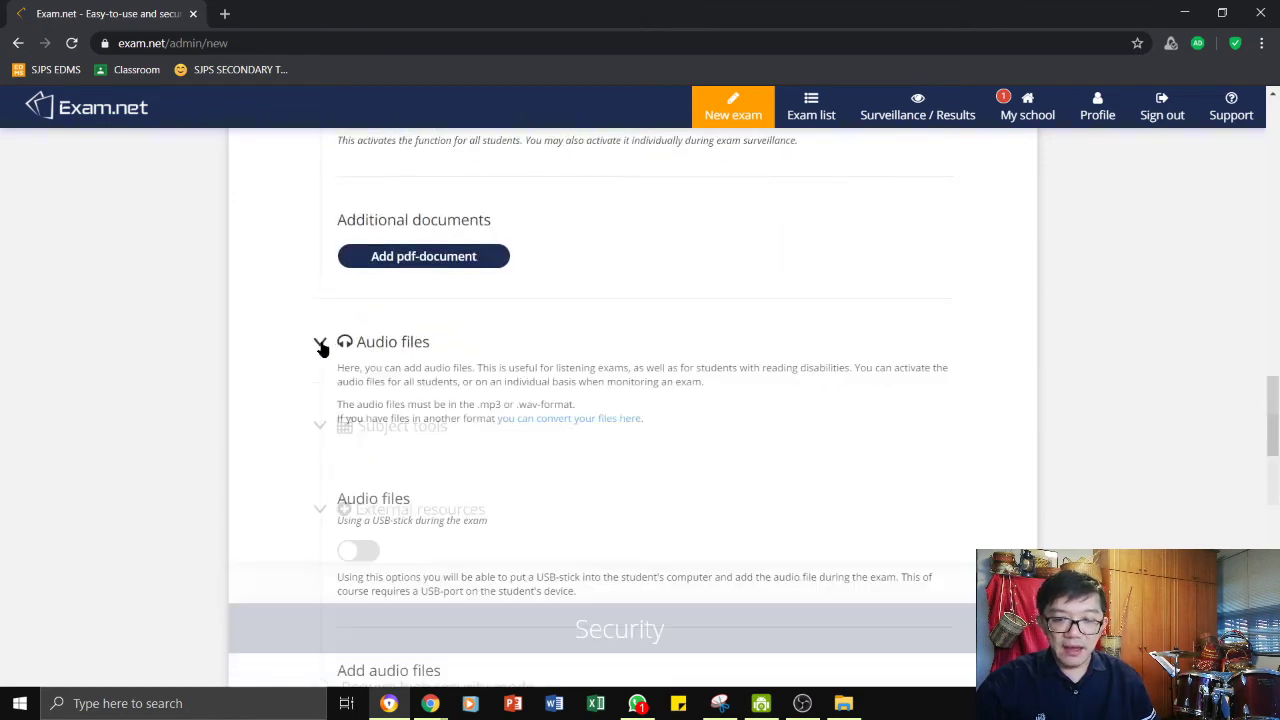
Step: Expand Subject tools below Audio files, revealing drawing tool, formula editor, calculator and GeoGebra options
{"action": "scroll", "coordinate": [418, 415], "scroll_direction": "down", "scroll_amount": 2}
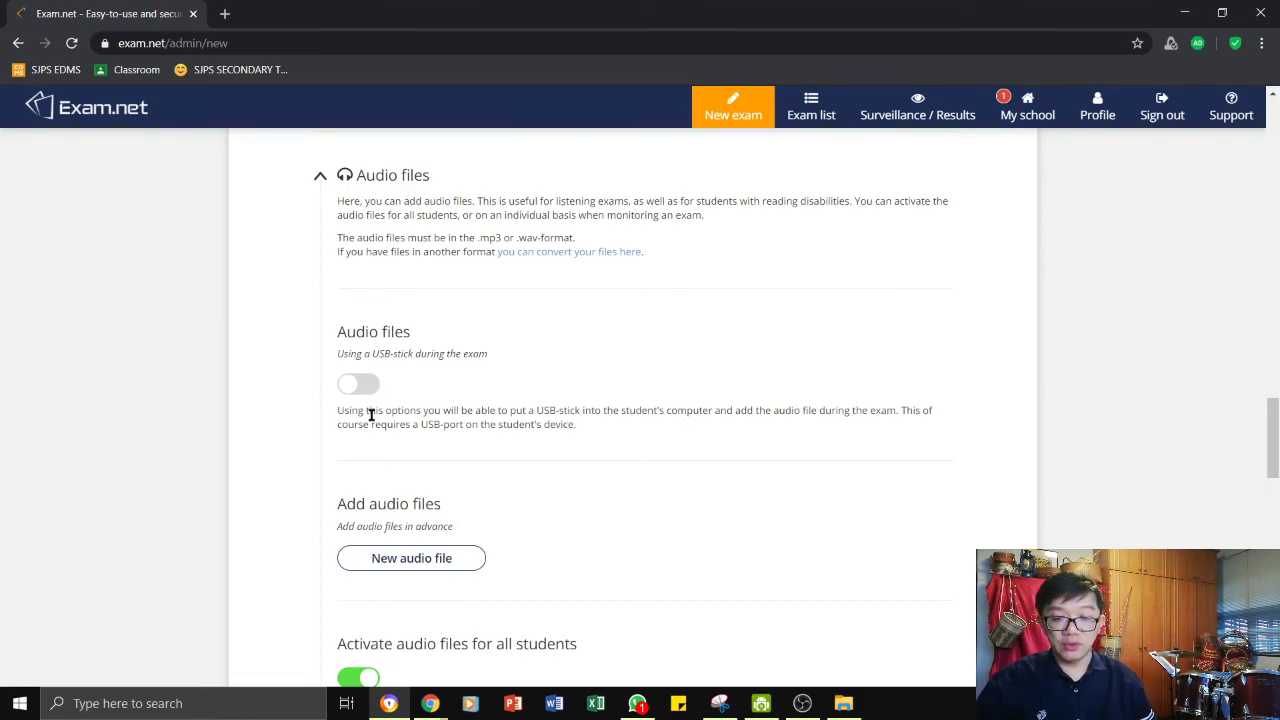
{"action": "scroll", "coordinate": [371, 423], "scroll_direction": "down", "scroll_amount": 2}
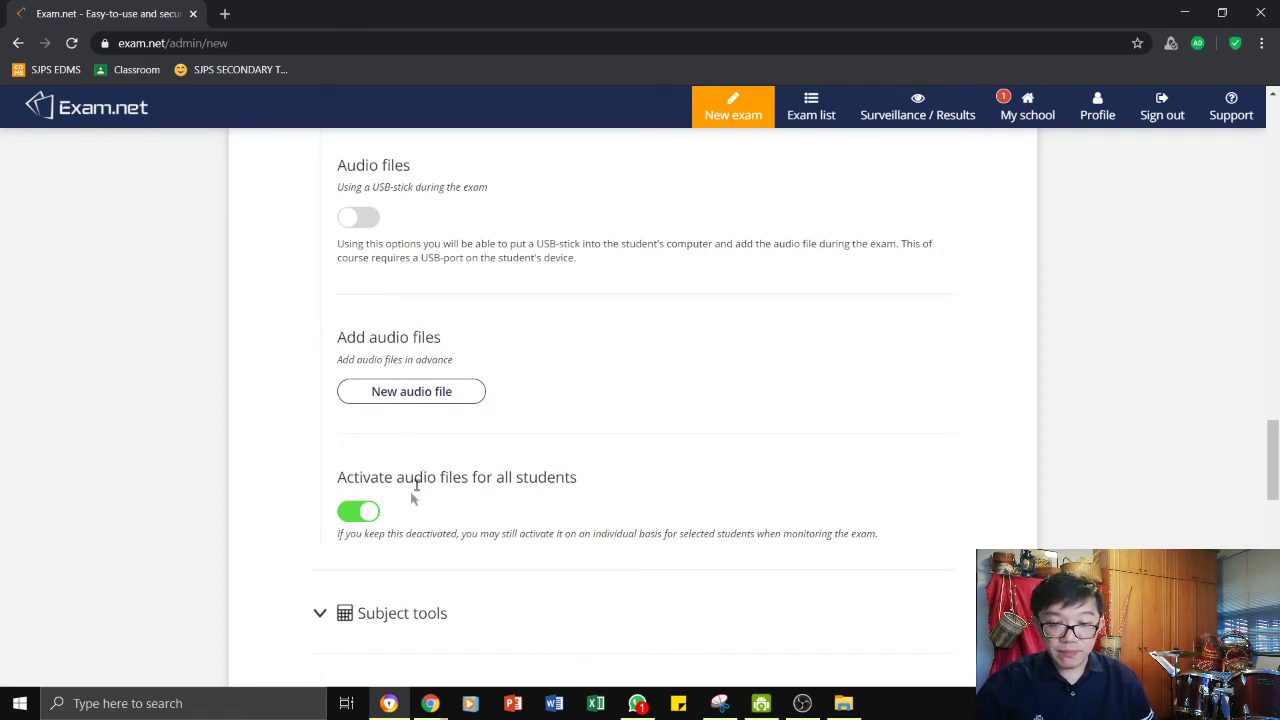
{"action": "scroll", "coordinate": [414, 505], "scroll_direction": "down", "scroll_amount": 5}
{"action": "left_click", "coordinate": [401, 197]}
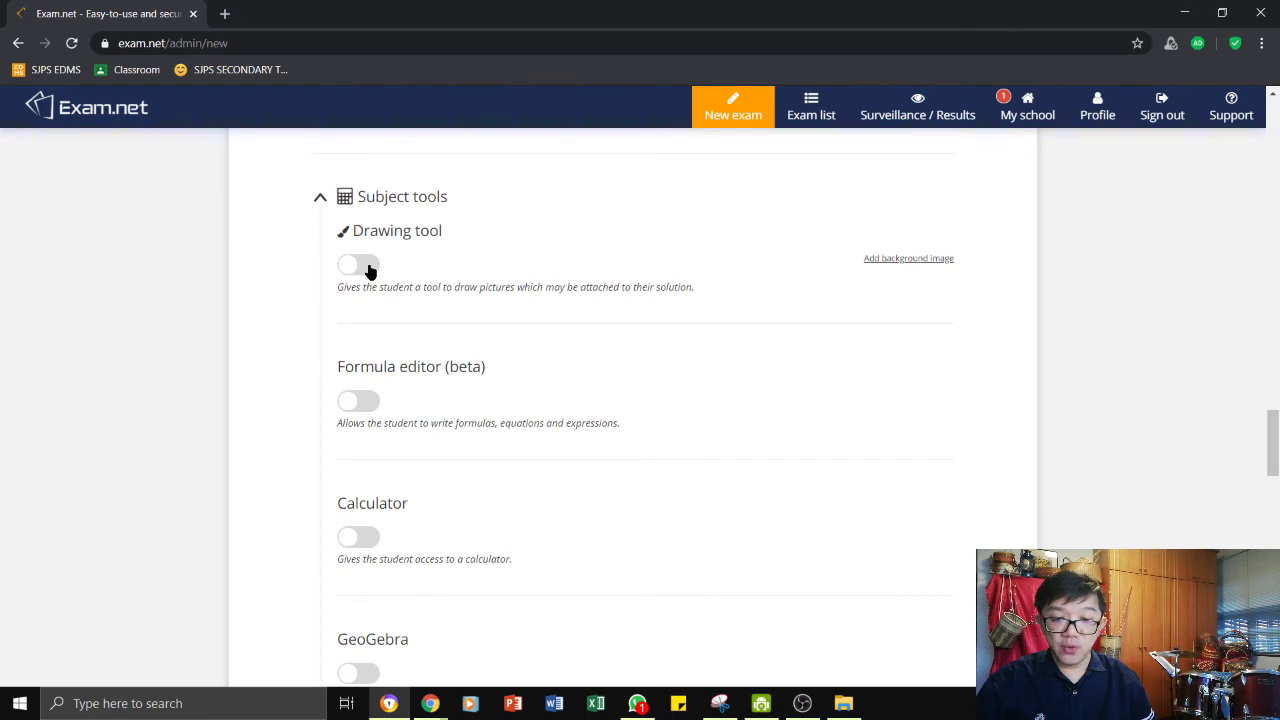
Step: Leave the Formula editor off and give students access to a calculator
{"action": "scroll", "coordinate": [378, 325], "scroll_direction": "down", "scroll_amount": 1}
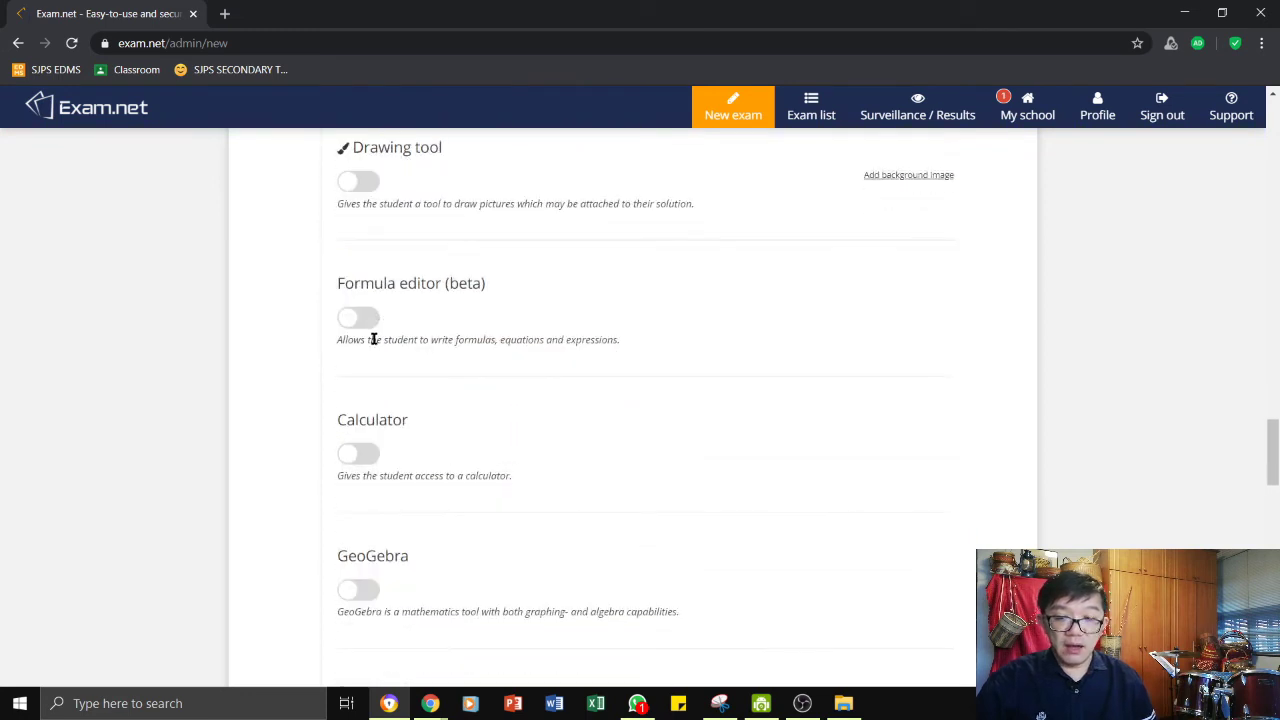
{"action": "scroll", "coordinate": [373, 339], "scroll_direction": "down", "scroll_amount": 1}
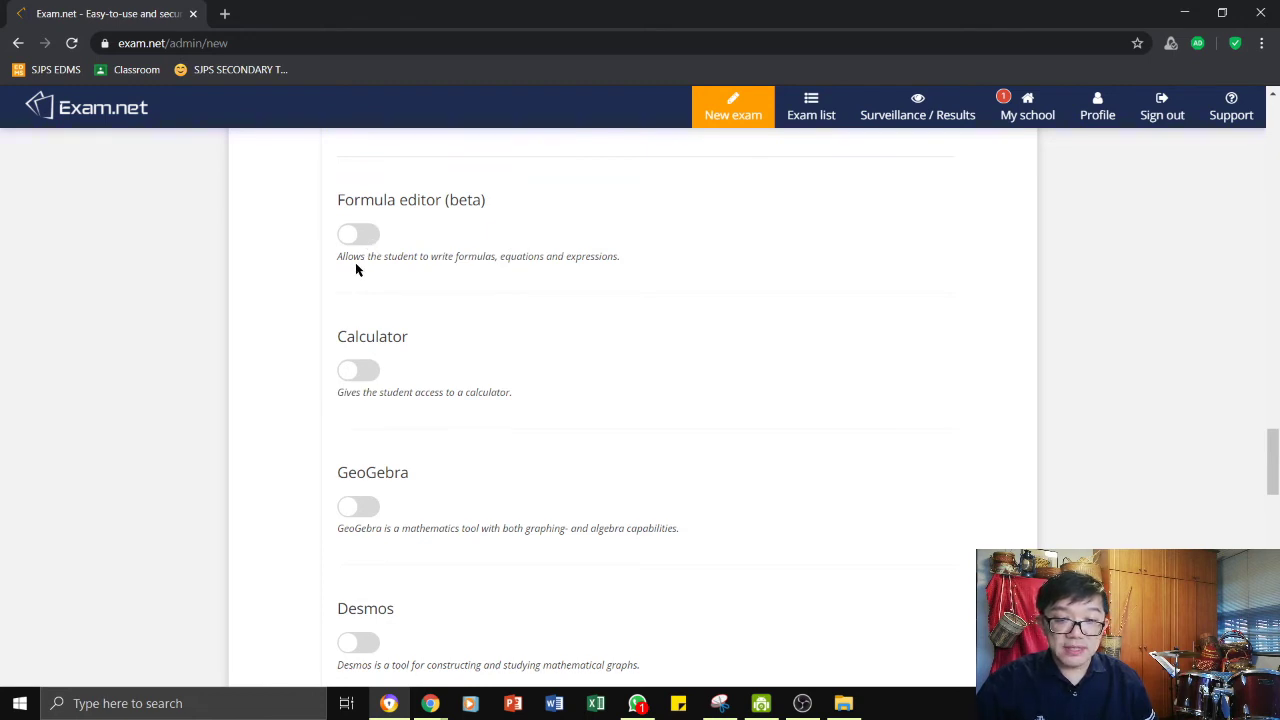
{"action": "left_click", "coordinate": [362, 238]}
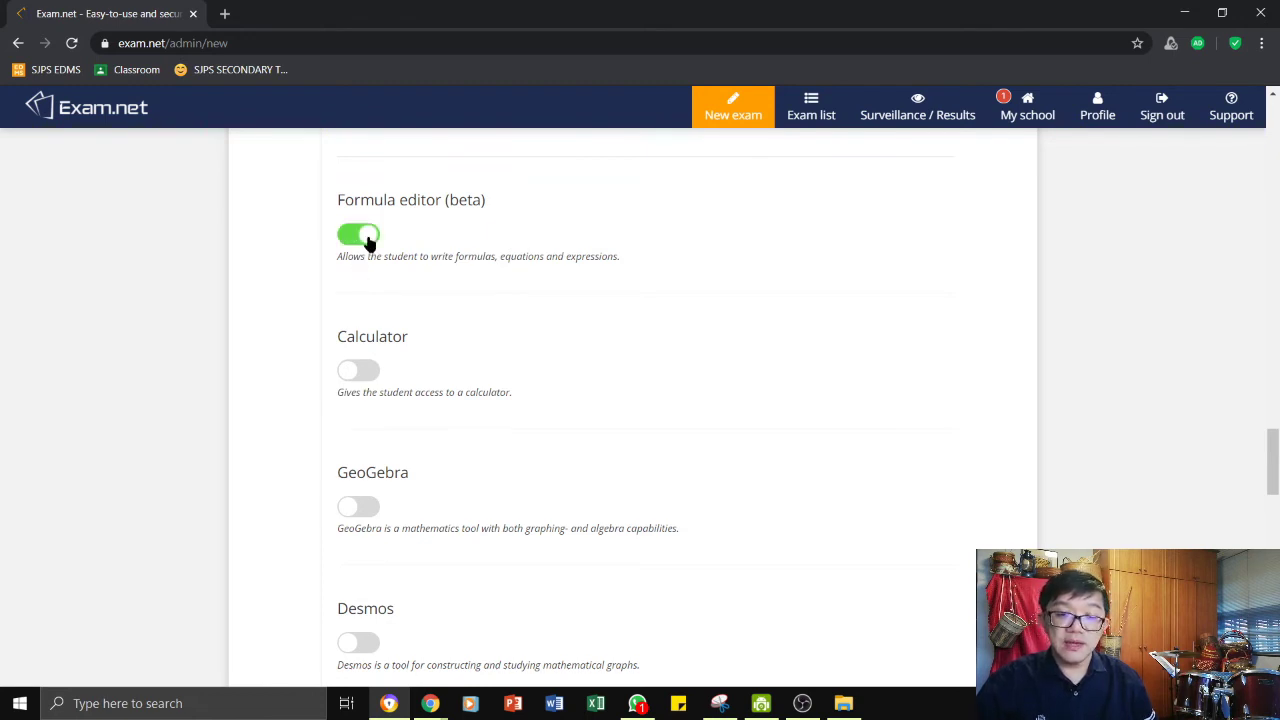
{"action": "left_click", "coordinate": [356, 240]}
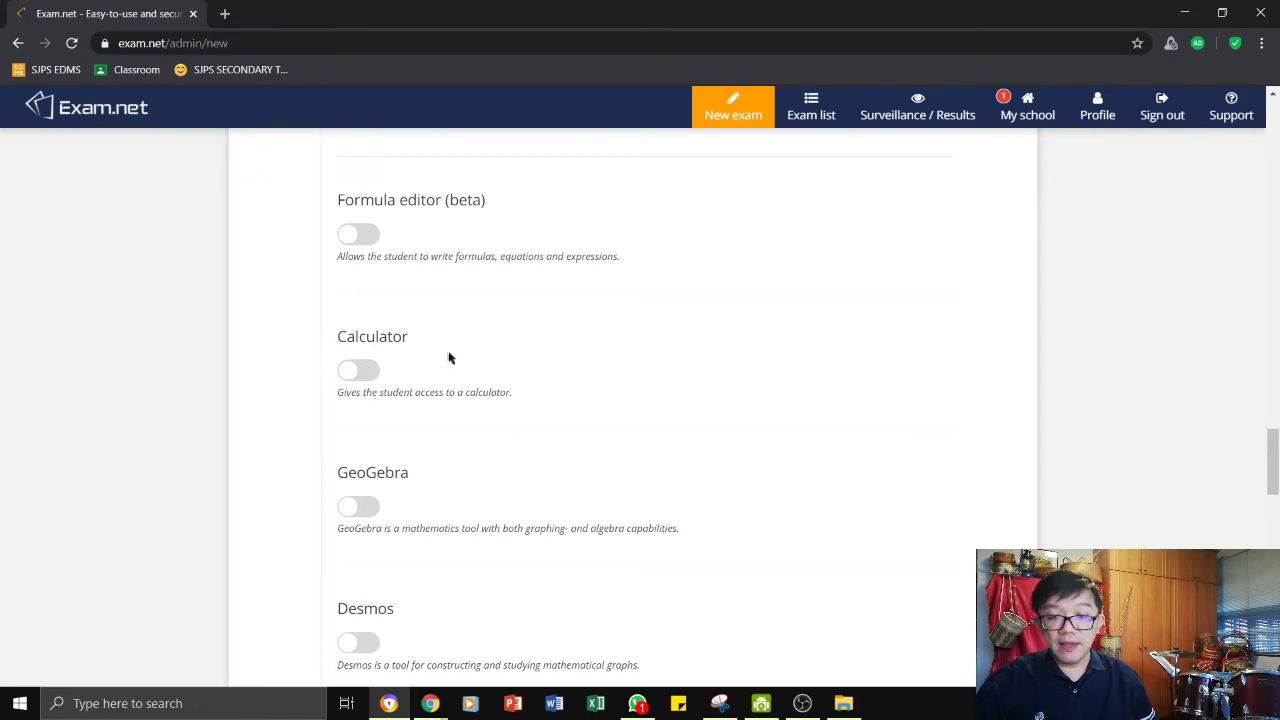
{"action": "left_click", "coordinate": [362, 372]}
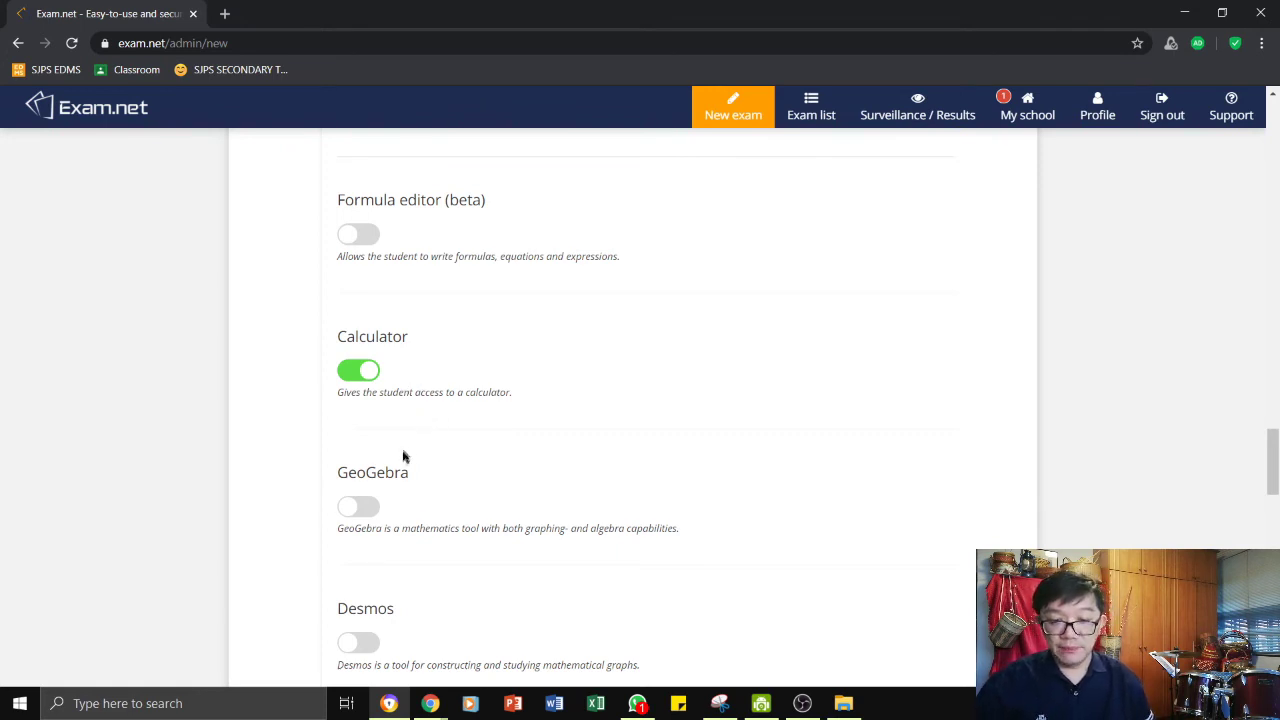
Step: Keep the Mathematics formulas option set to None
{"action": "scroll", "coordinate": [405, 460], "scroll_direction": "down", "scroll_amount": 3}
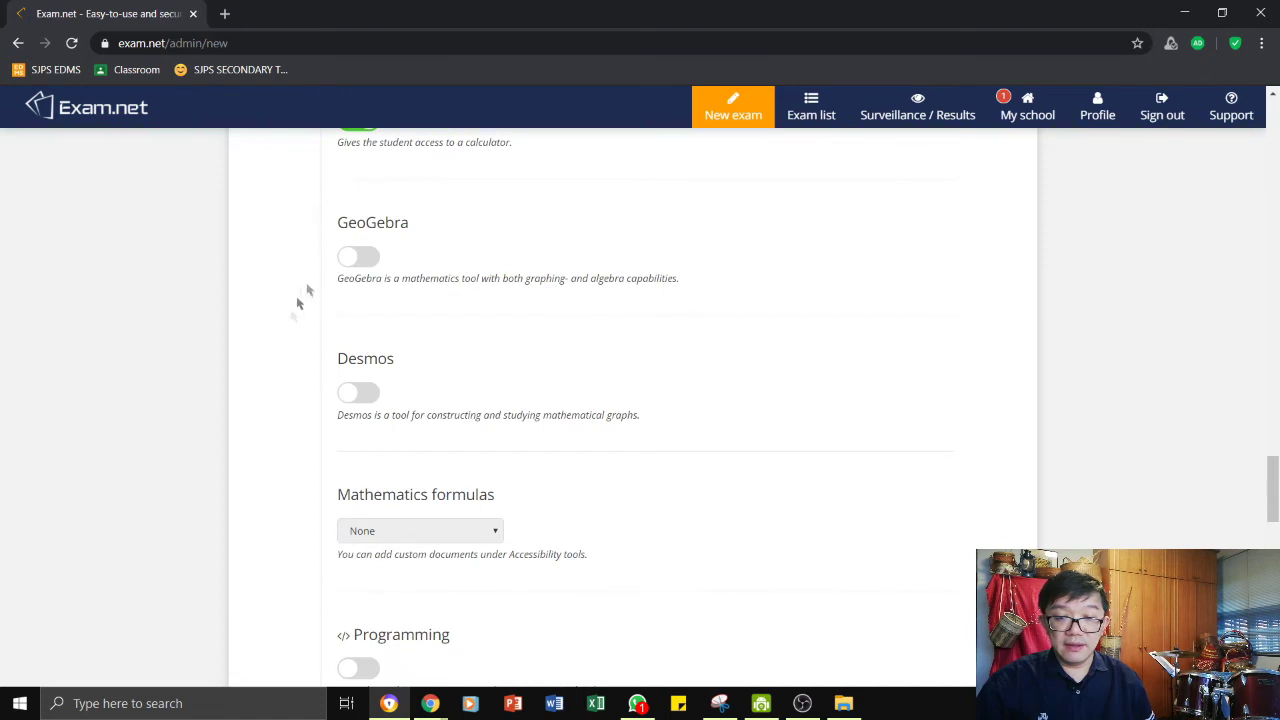
{"action": "scroll", "coordinate": [357, 446], "scroll_direction": "down", "scroll_amount": 3}
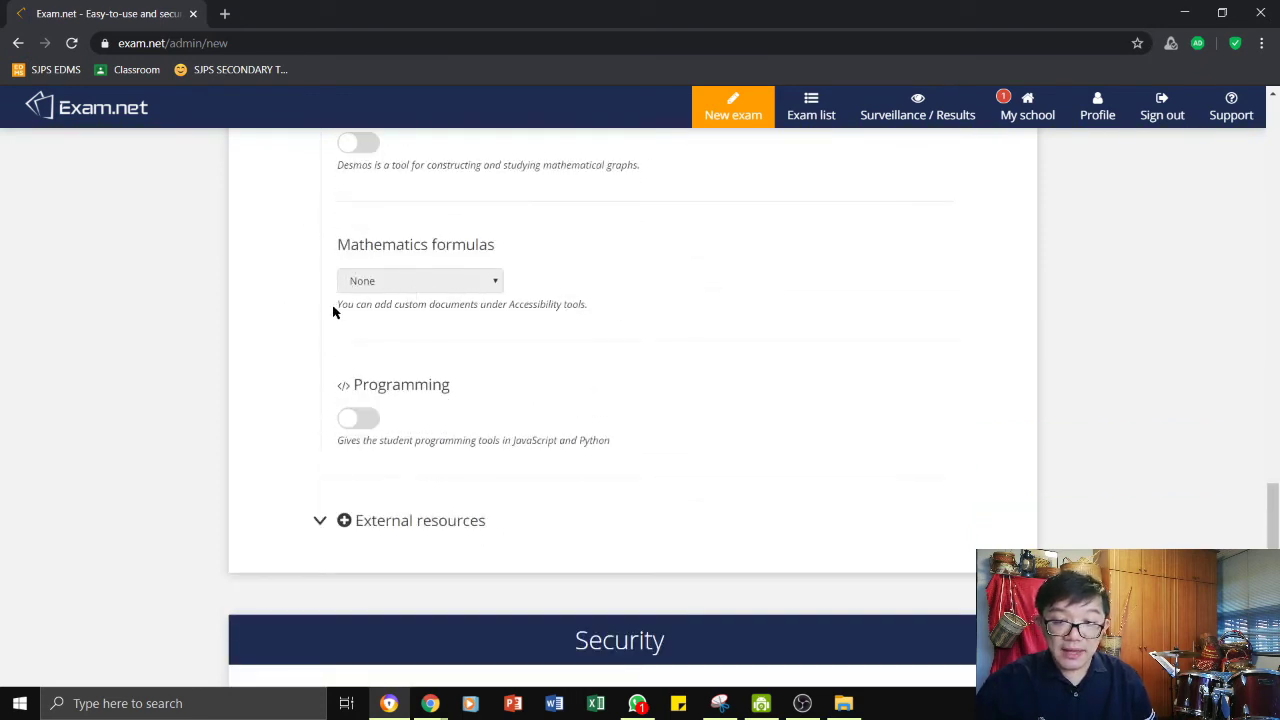
{"action": "left_click", "coordinate": [420, 289]}
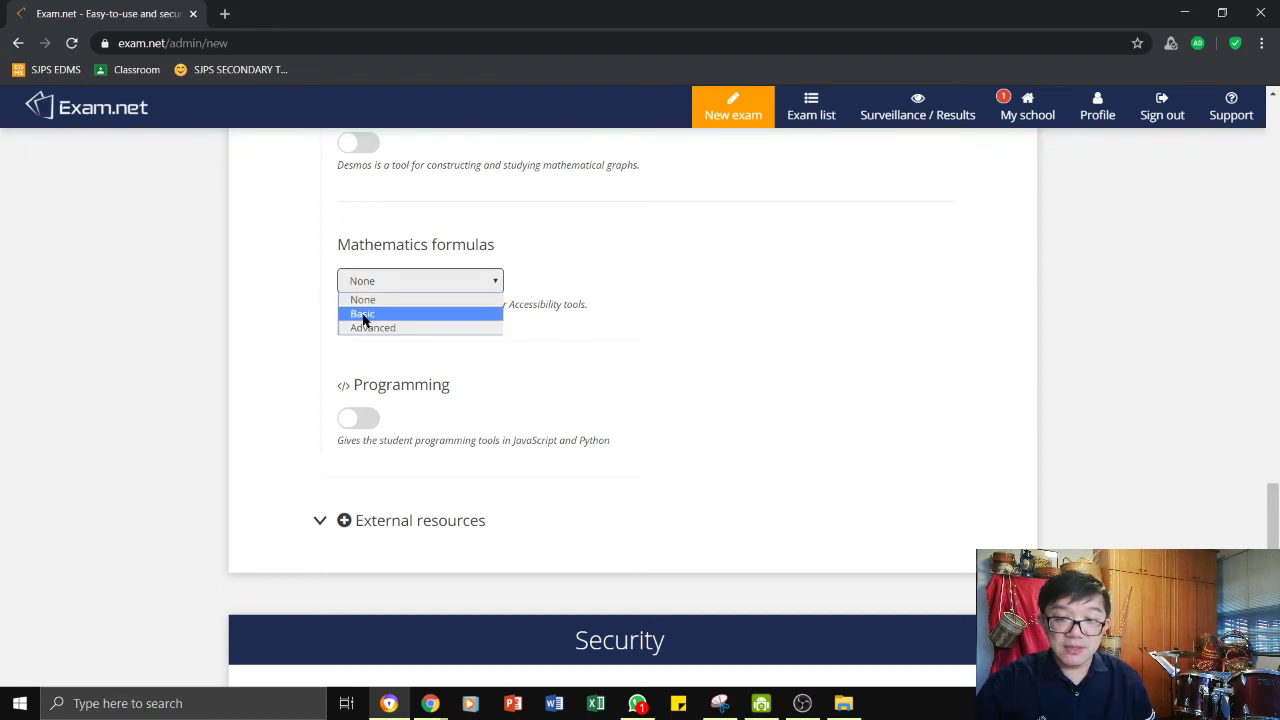
{"action": "left_click", "coordinate": [423, 280]}
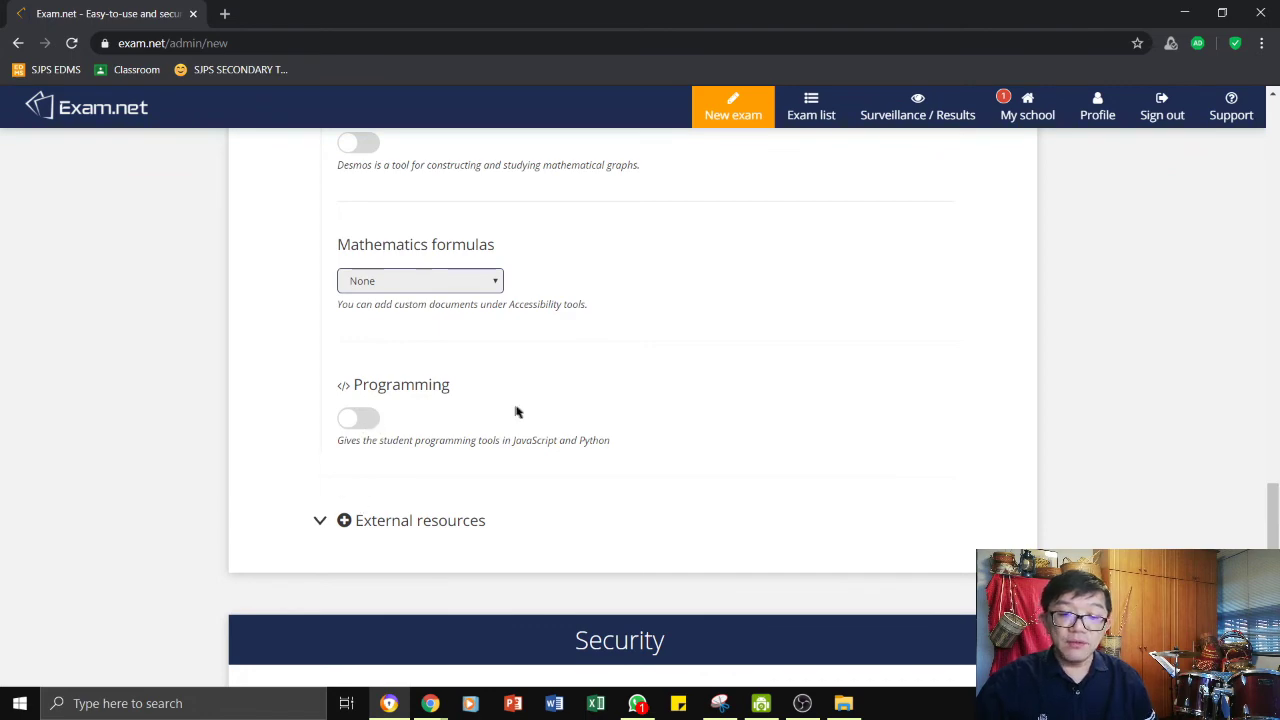
Step: Expand the External resources section to show the resource name and URL fields
{"action": "scroll", "coordinate": [451, 449], "scroll_direction": "up", "scroll_amount": 5}
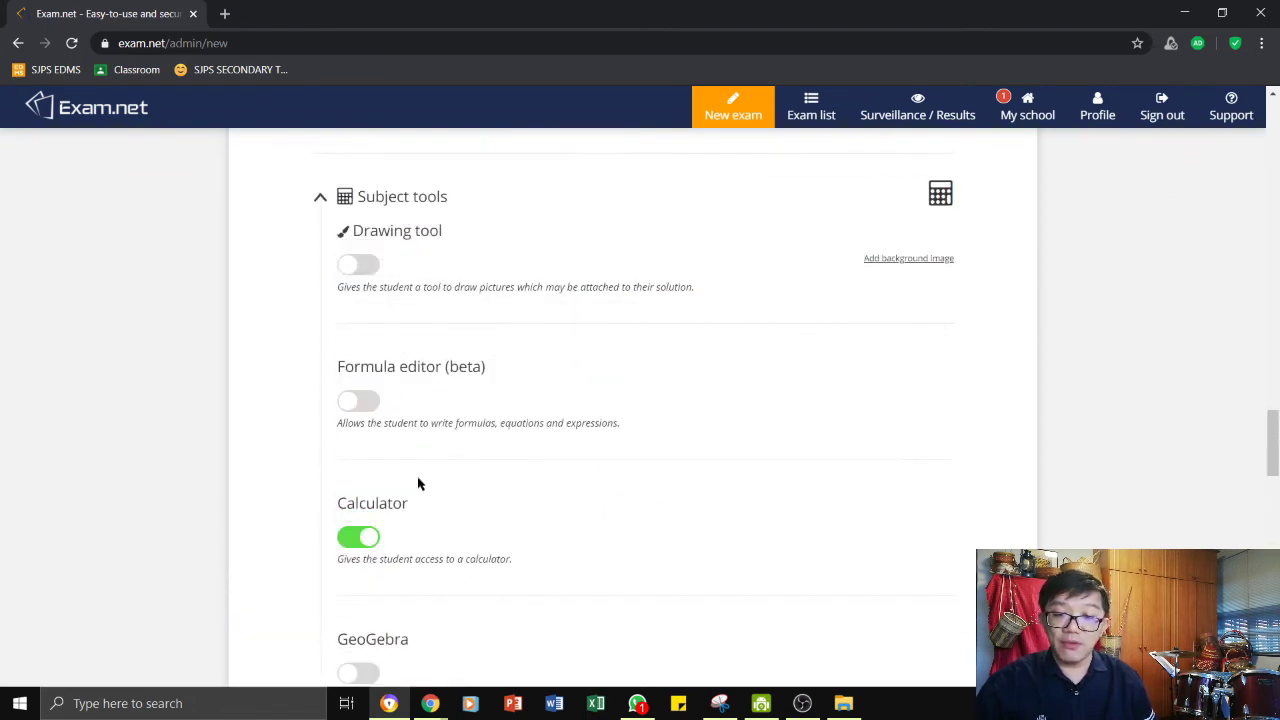
{"action": "scroll", "coordinate": [375, 425], "scroll_direction": "down", "scroll_amount": 2}
{"action": "scroll", "coordinate": [440, 451], "scroll_direction": "down", "scroll_amount": 8}
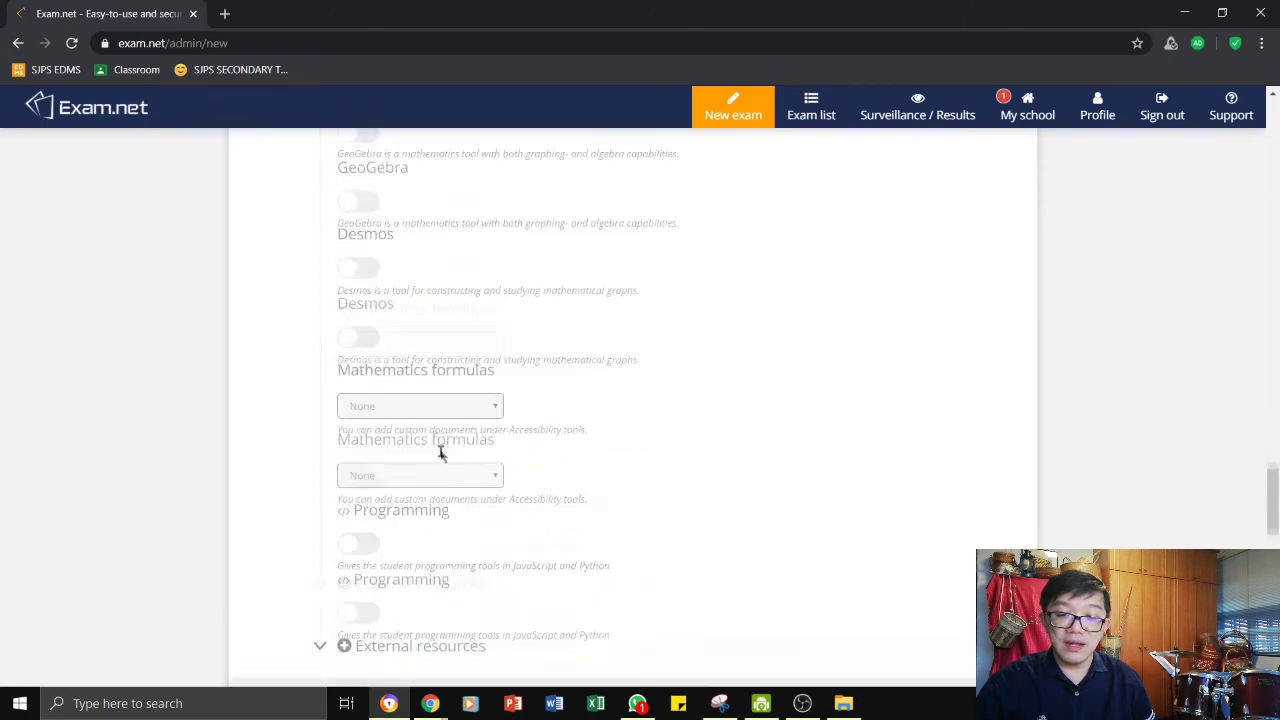
{"action": "left_click", "coordinate": [322, 189]}
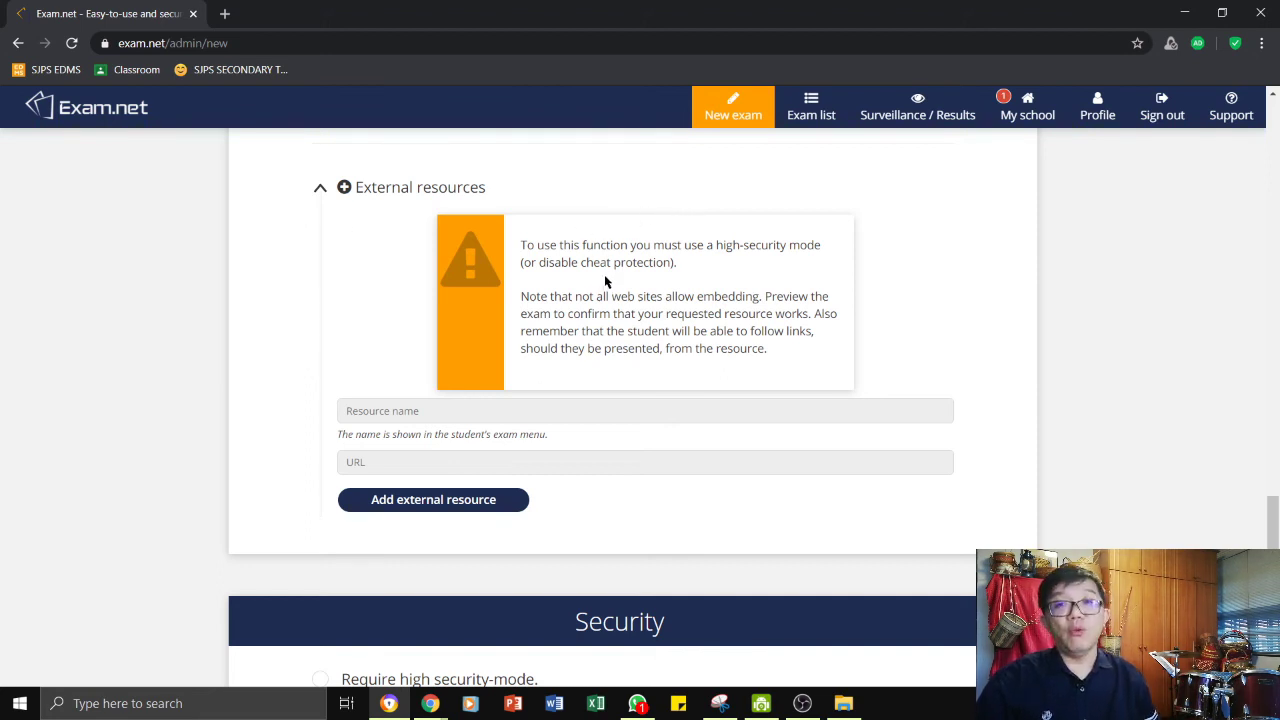
Step: Collapse External resources and bring the Security section, with Allow any browser, into view
{"action": "left_click", "coordinate": [320, 192]}
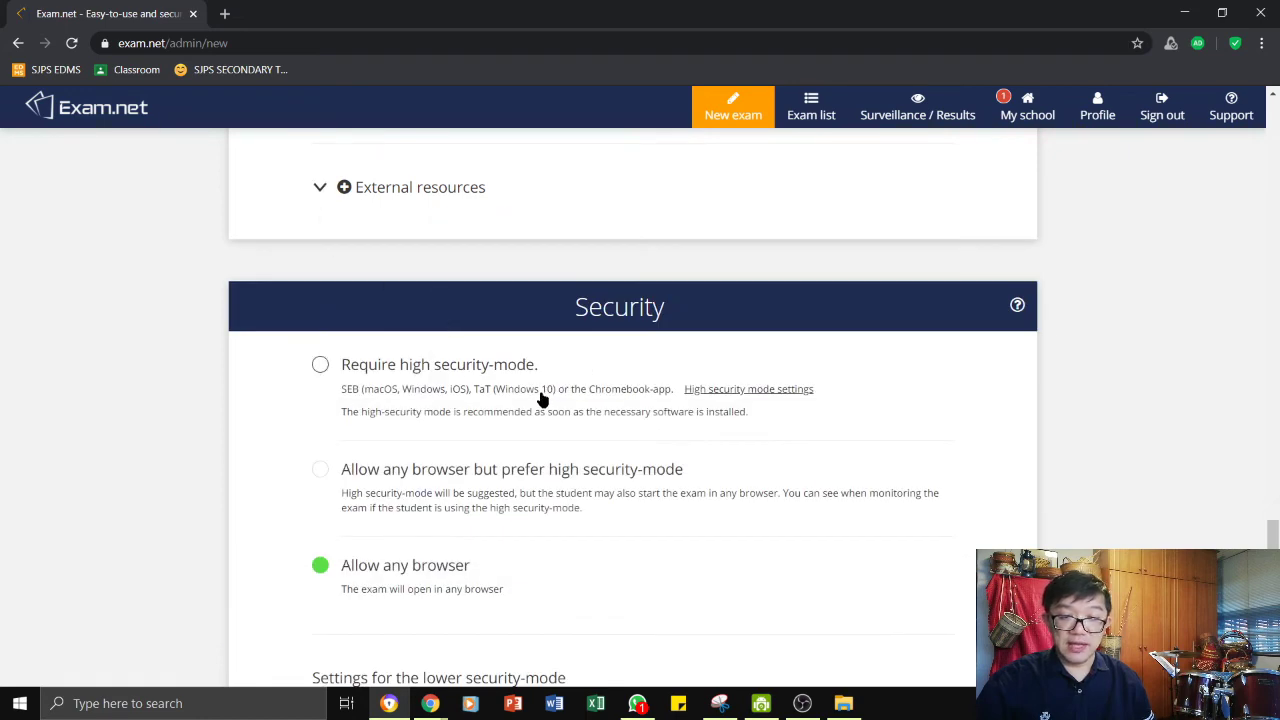
{"action": "scroll", "coordinate": [540, 400], "scroll_direction": "down", "scroll_amount": 2}
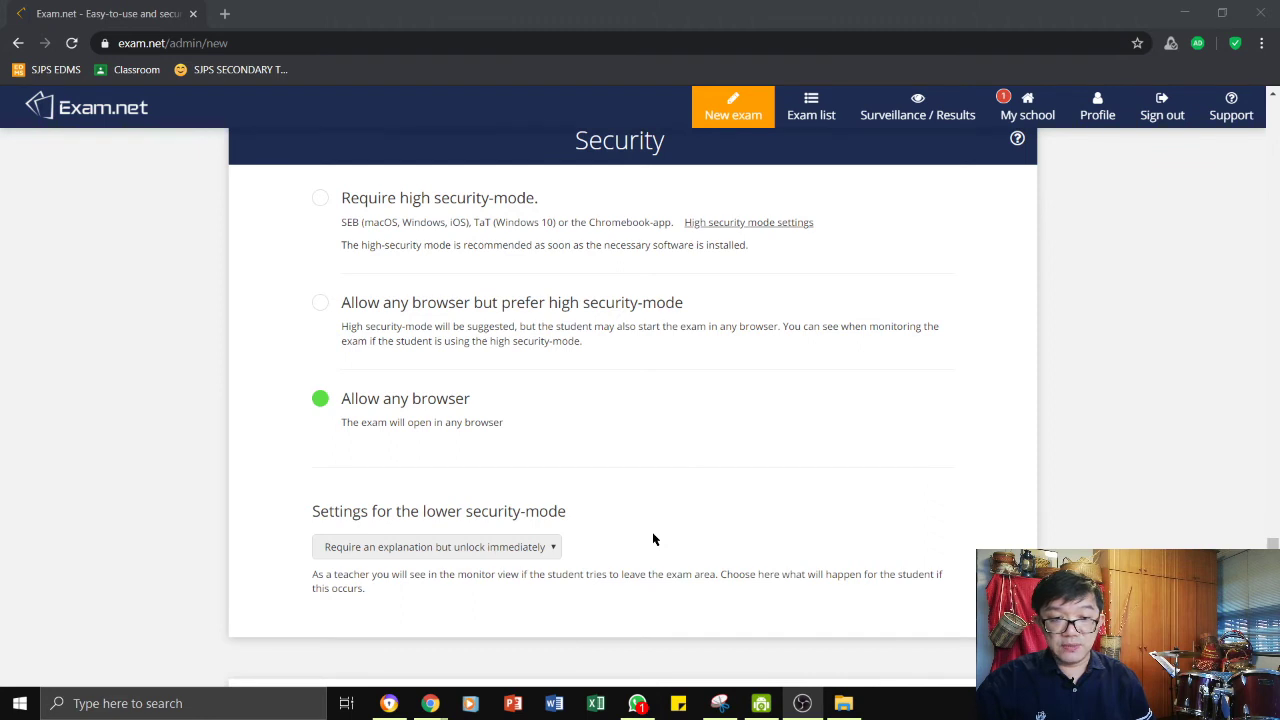
{"action": "left_click", "coordinate": [349, 405]}
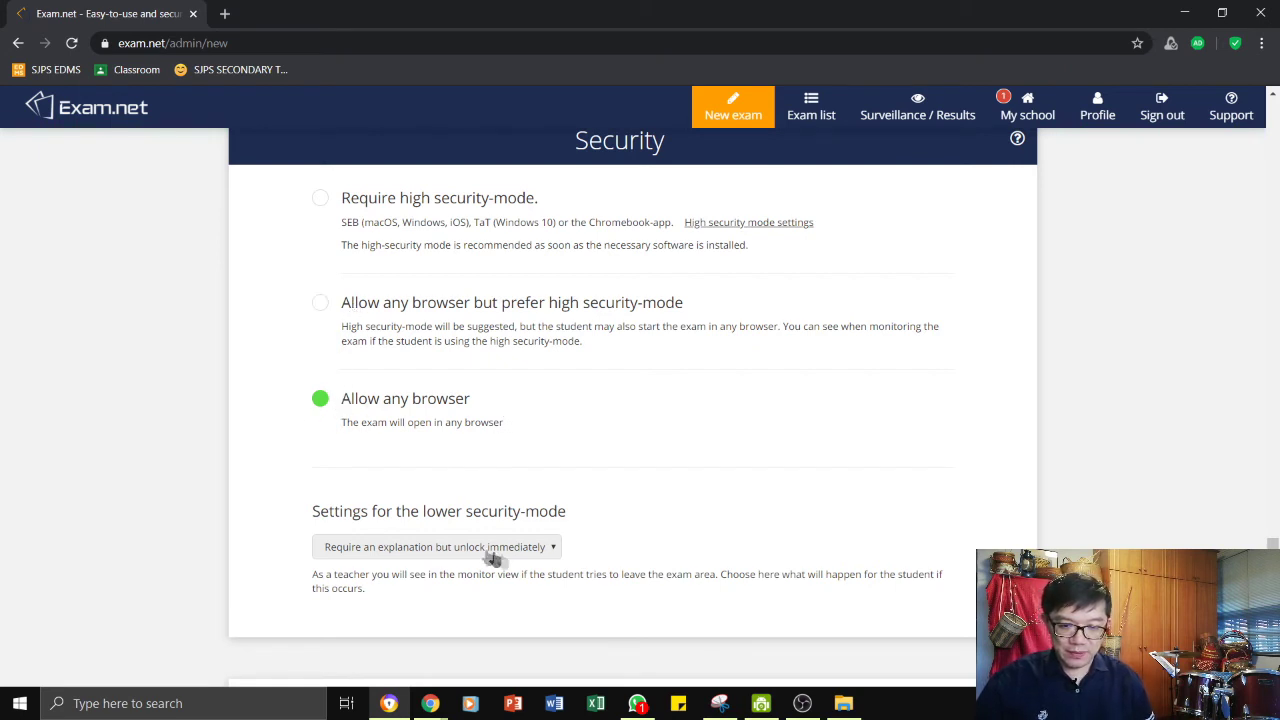
{"action": "scroll", "coordinate": [366, 300], "scroll_direction": "down", "scroll_amount": 3}
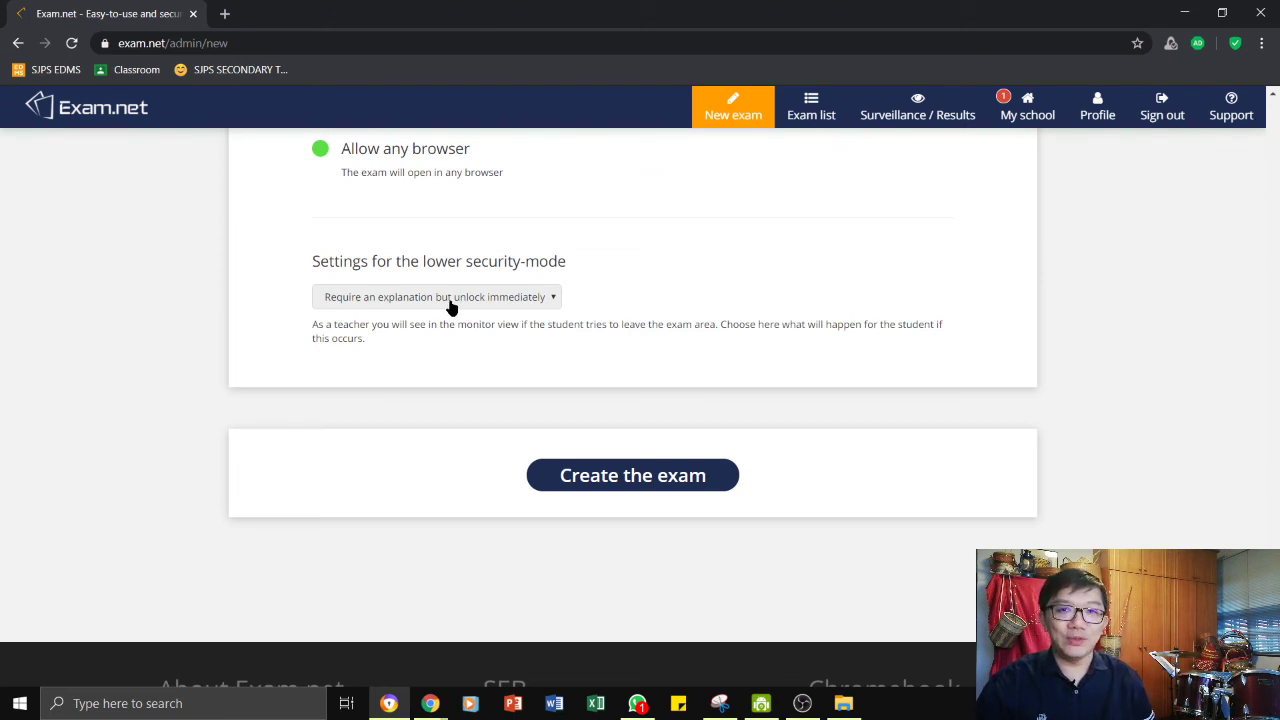
Step: Set the lower security-mode option to 'Require explanation and wait 30 seconds'
{"action": "left_click", "coordinate": [451, 309]}
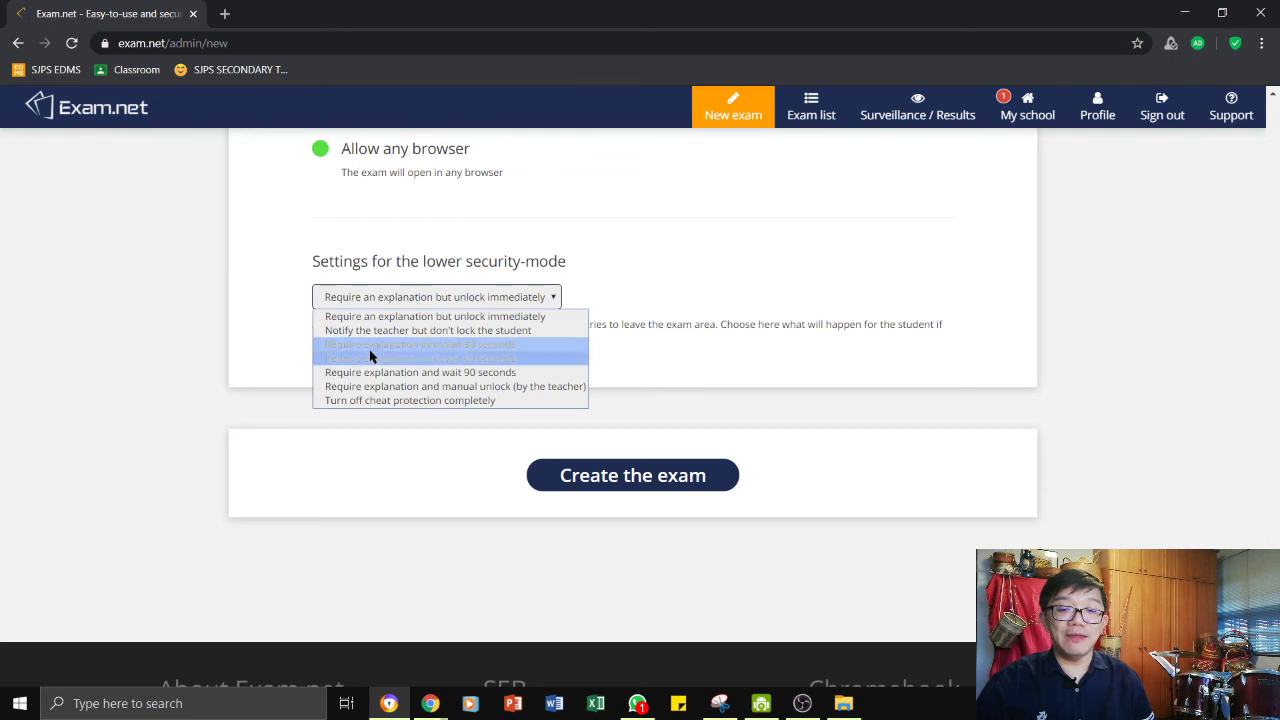
{"action": "left_click", "coordinate": [375, 345]}
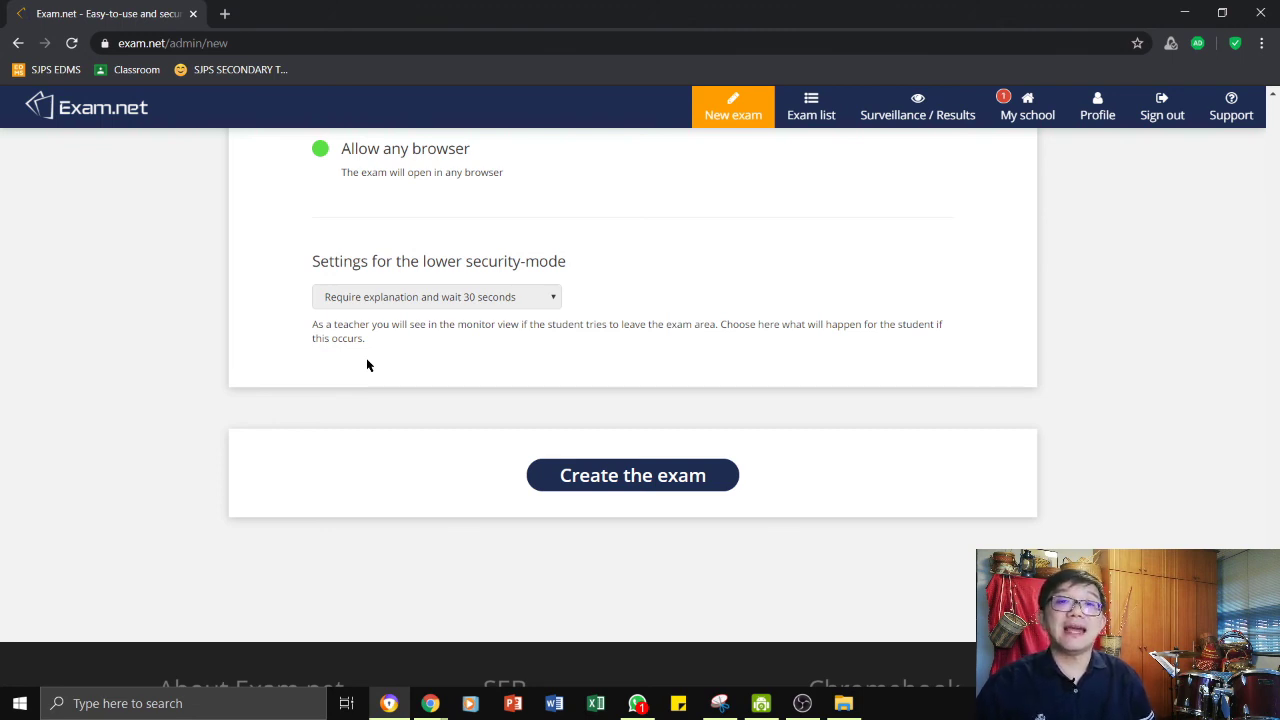
{"action": "scroll", "coordinate": [466, 446], "scroll_direction": "down", "scroll_amount": 1}
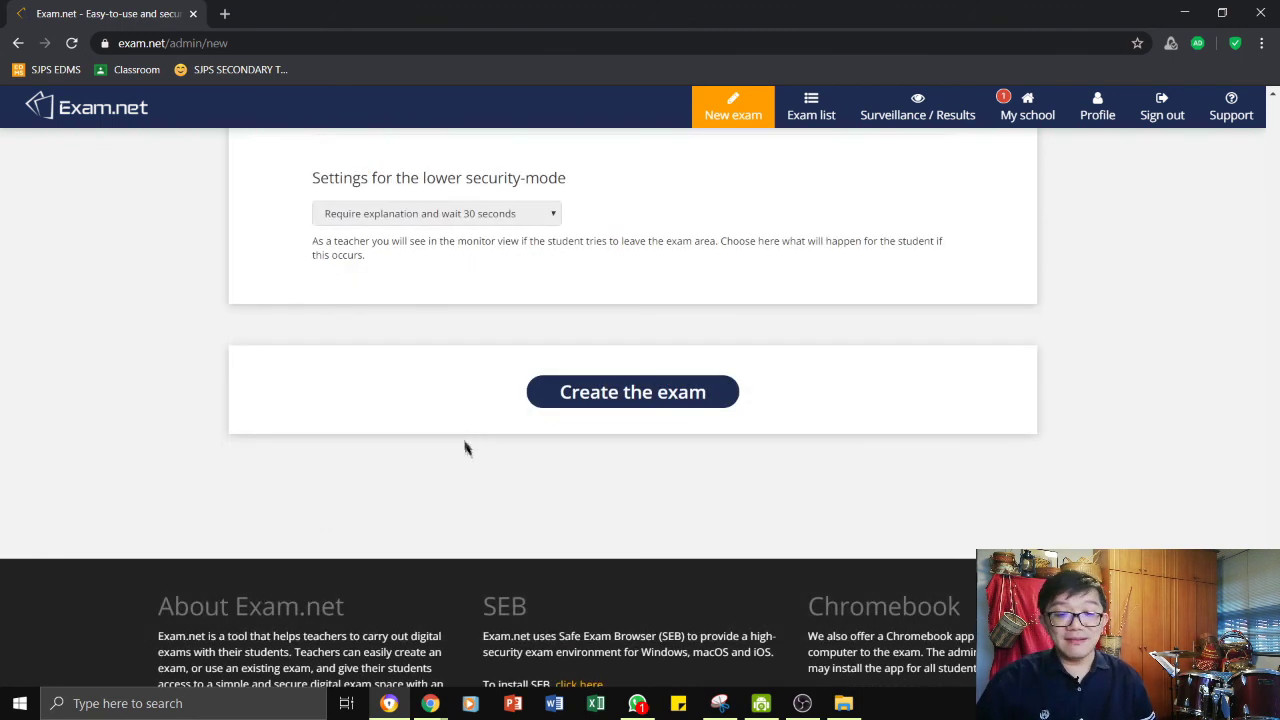
Step: Create the Tutorial Exam so it appears under My Exams dated 2020-05-29
{"action": "scroll", "coordinate": [480, 460], "scroll_direction": "up", "scroll_amount": 15}
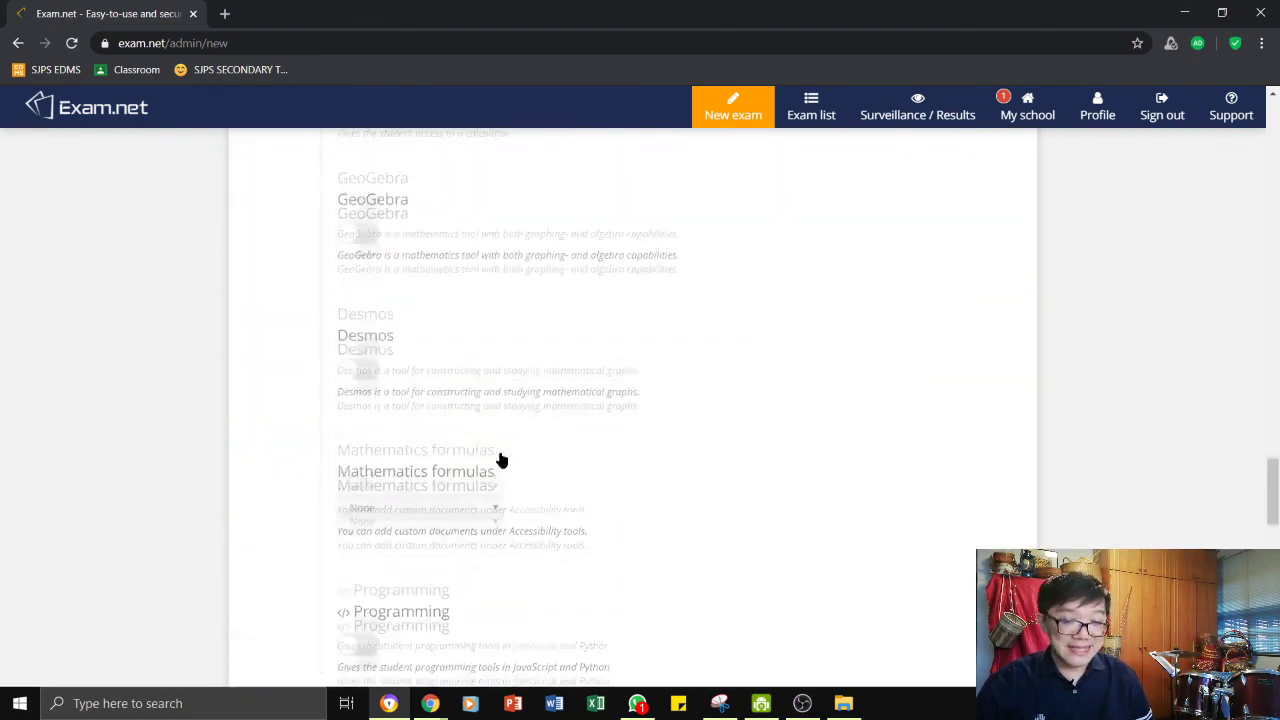
{"action": "scroll", "coordinate": [504, 458], "scroll_direction": "down", "scroll_amount": 15}
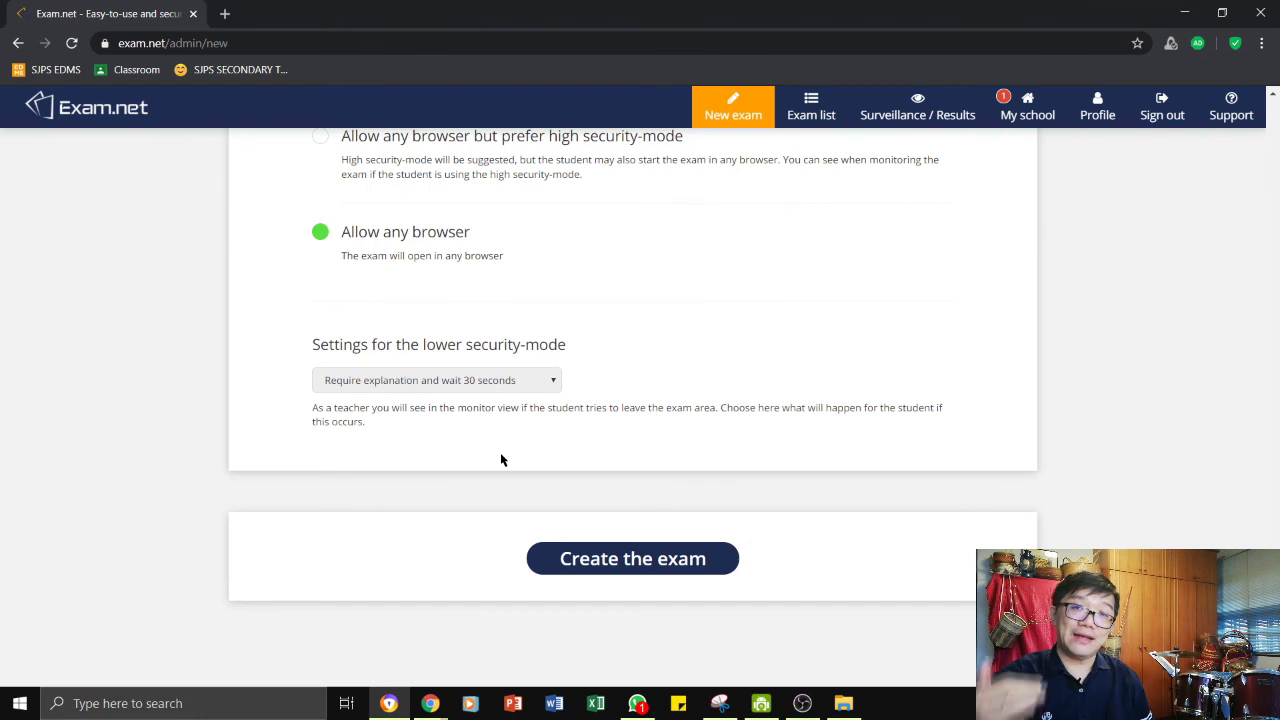
{"action": "left_click", "coordinate": [622, 571]}
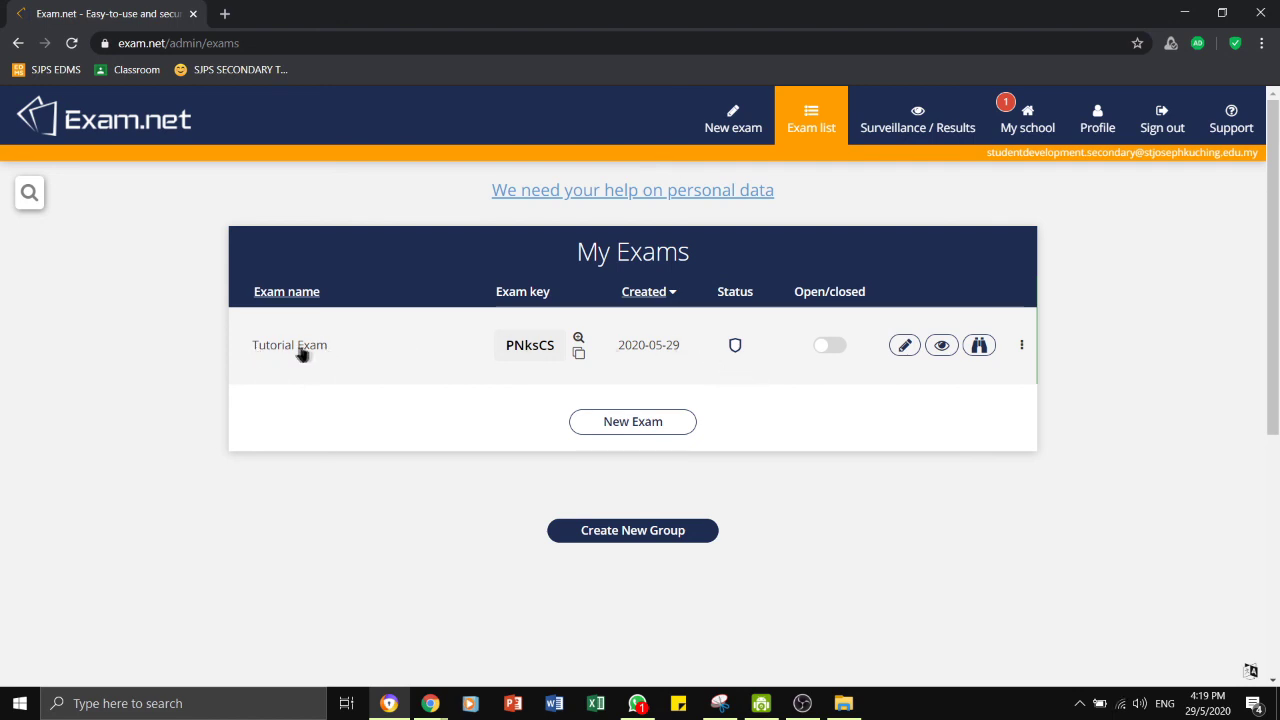
Step: Reopen Tutorial Exam for editing and look over its written exam questions
{"action": "left_click", "coordinate": [904, 346]}
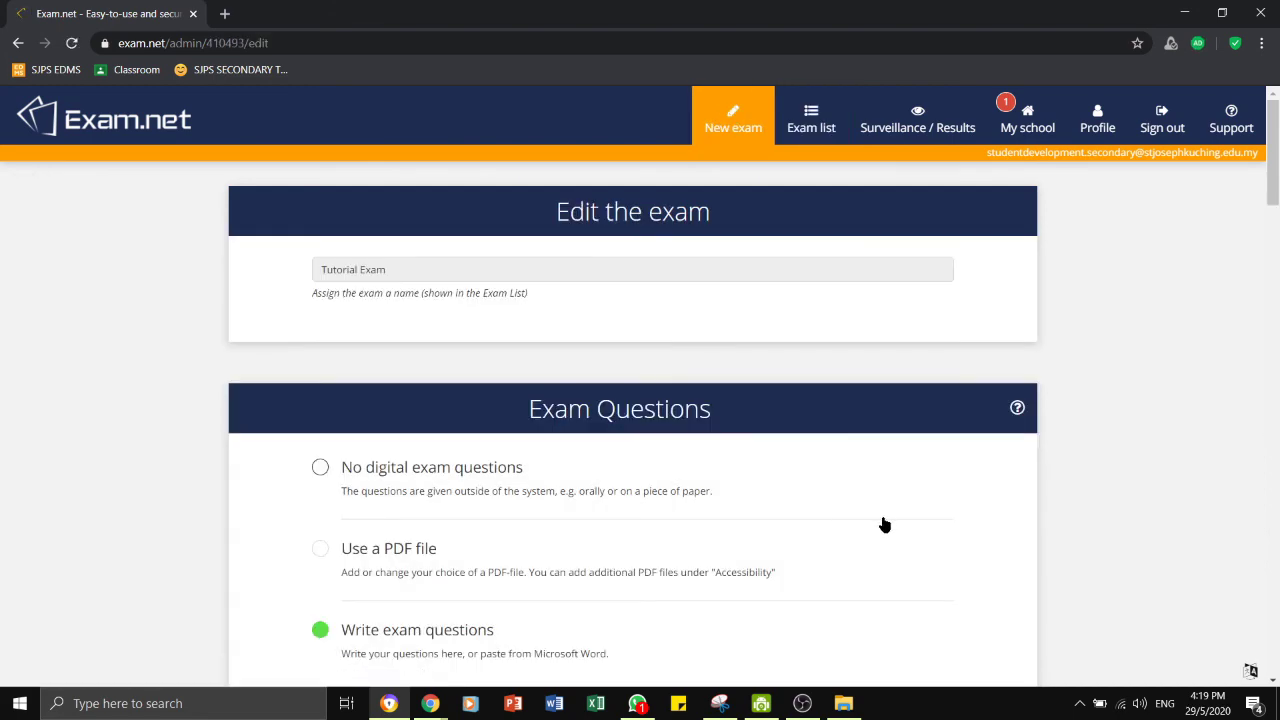
{"action": "scroll", "coordinate": [883, 523], "scroll_direction": "down", "scroll_amount": 3}
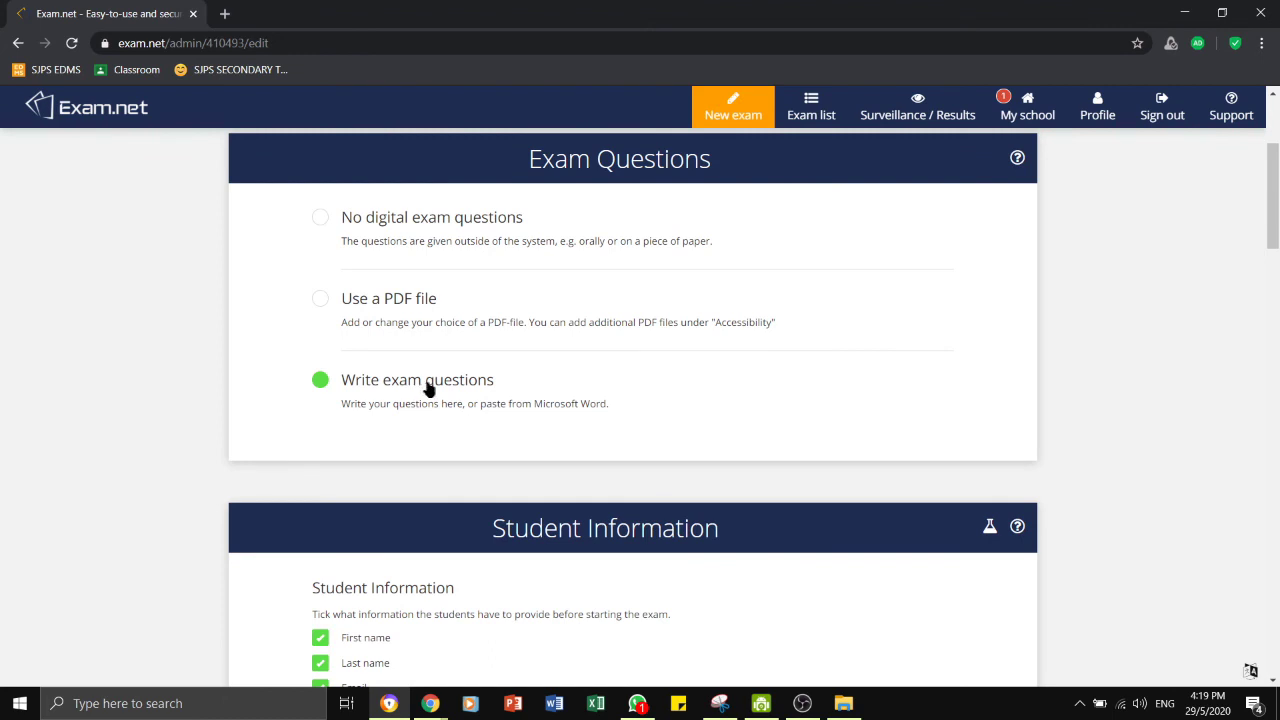
{"action": "left_click", "coordinate": [456, 388]}
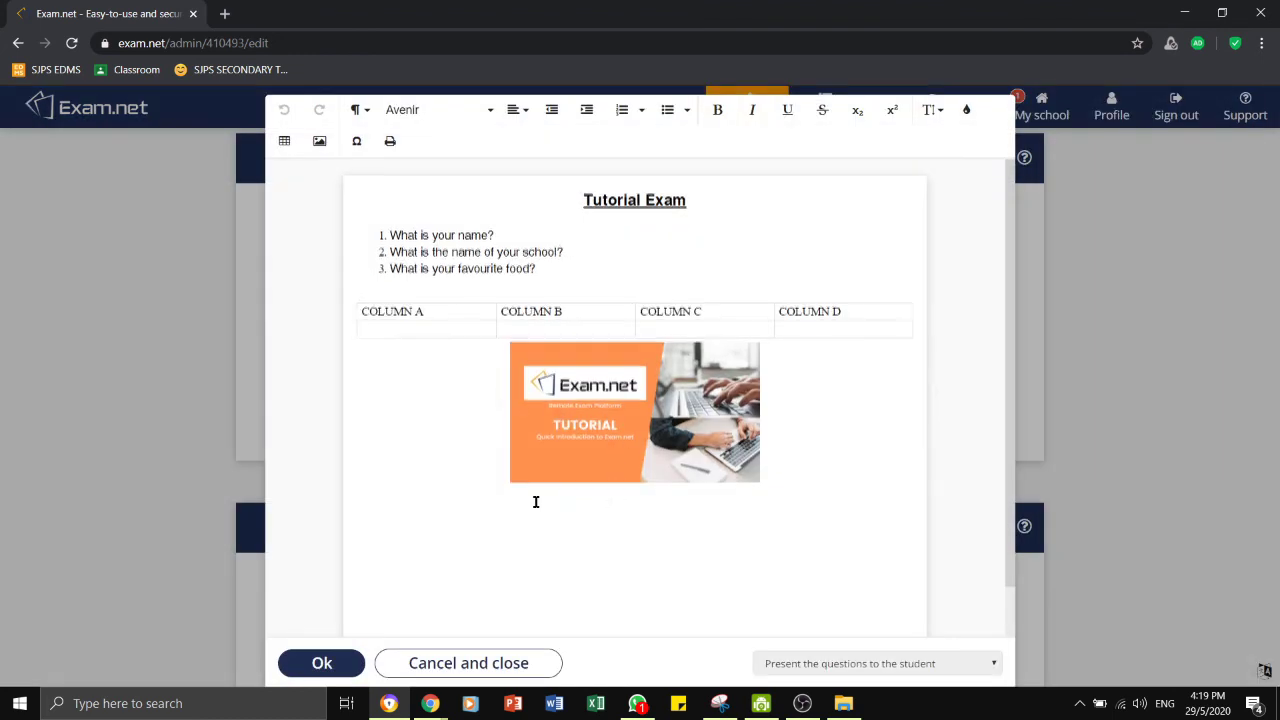
{"action": "scroll", "coordinate": [531, 500], "scroll_direction": "down", "scroll_amount": 1}
{"action": "scroll", "coordinate": [531, 500], "scroll_direction": "up", "scroll_amount": 1}
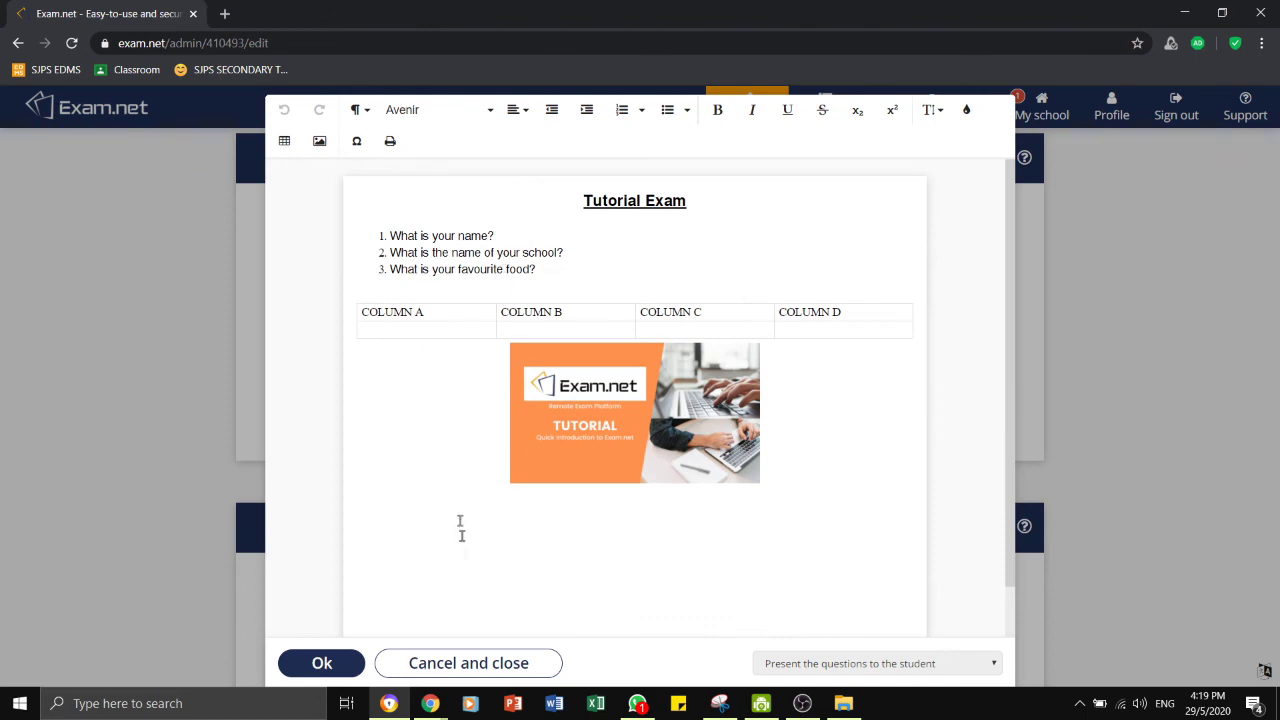
Step: Close the questions unchanged and move down to the Save button at the bottom of the page
{"action": "left_click", "coordinate": [329, 667]}
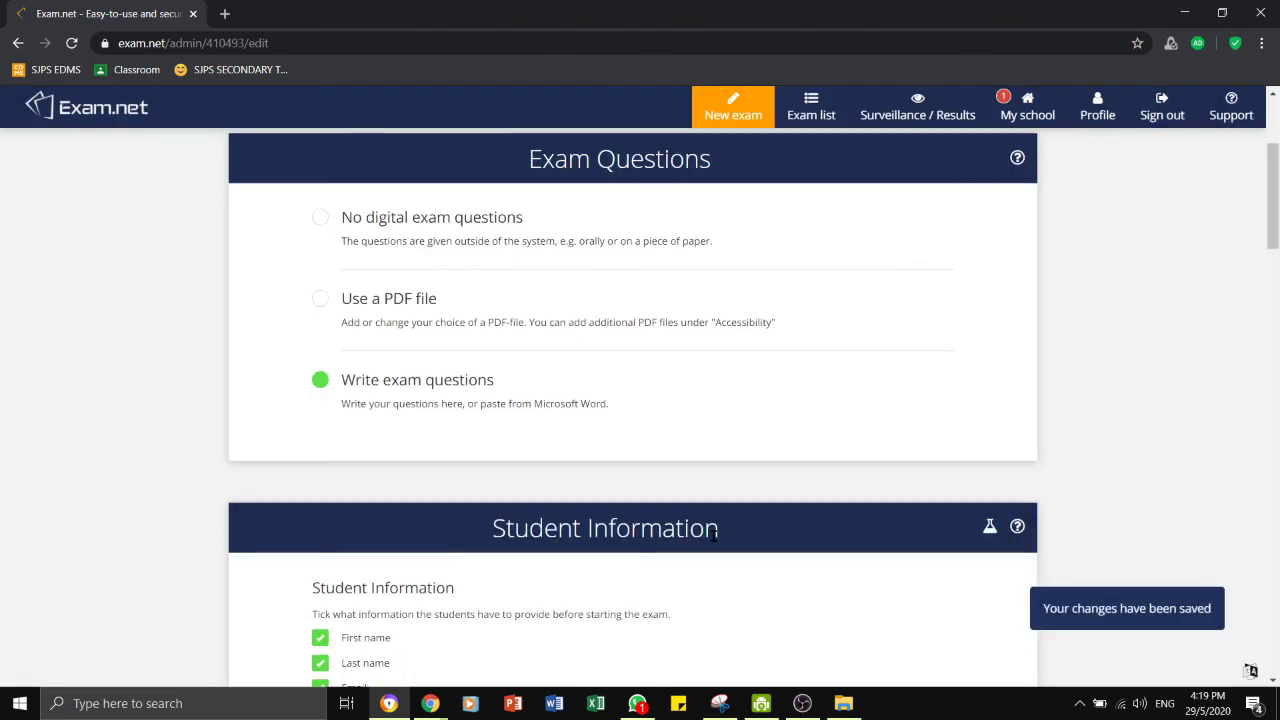
{"action": "scroll", "coordinate": [310, 495], "scroll_direction": "down", "scroll_amount": 4}
{"action": "scroll", "coordinate": [357, 485], "scroll_direction": "down", "scroll_amount": 4}
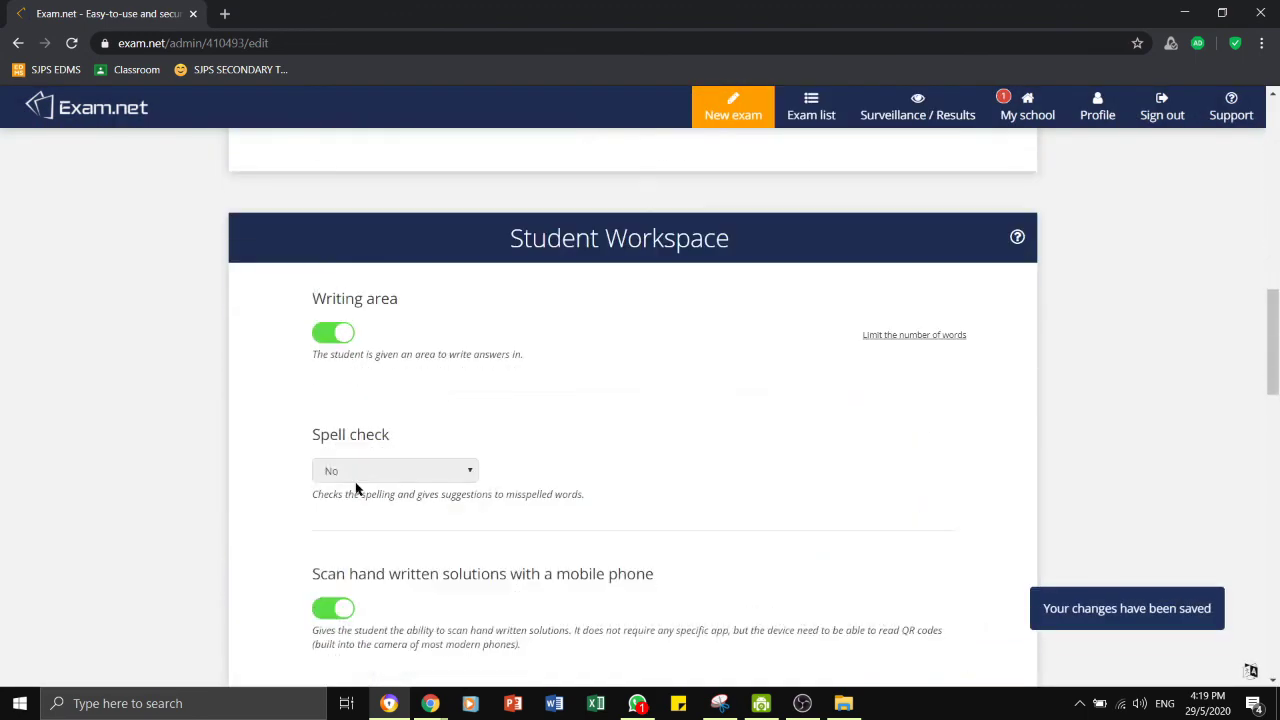
{"action": "scroll", "coordinate": [431, 463], "scroll_direction": "down", "scroll_amount": 3}
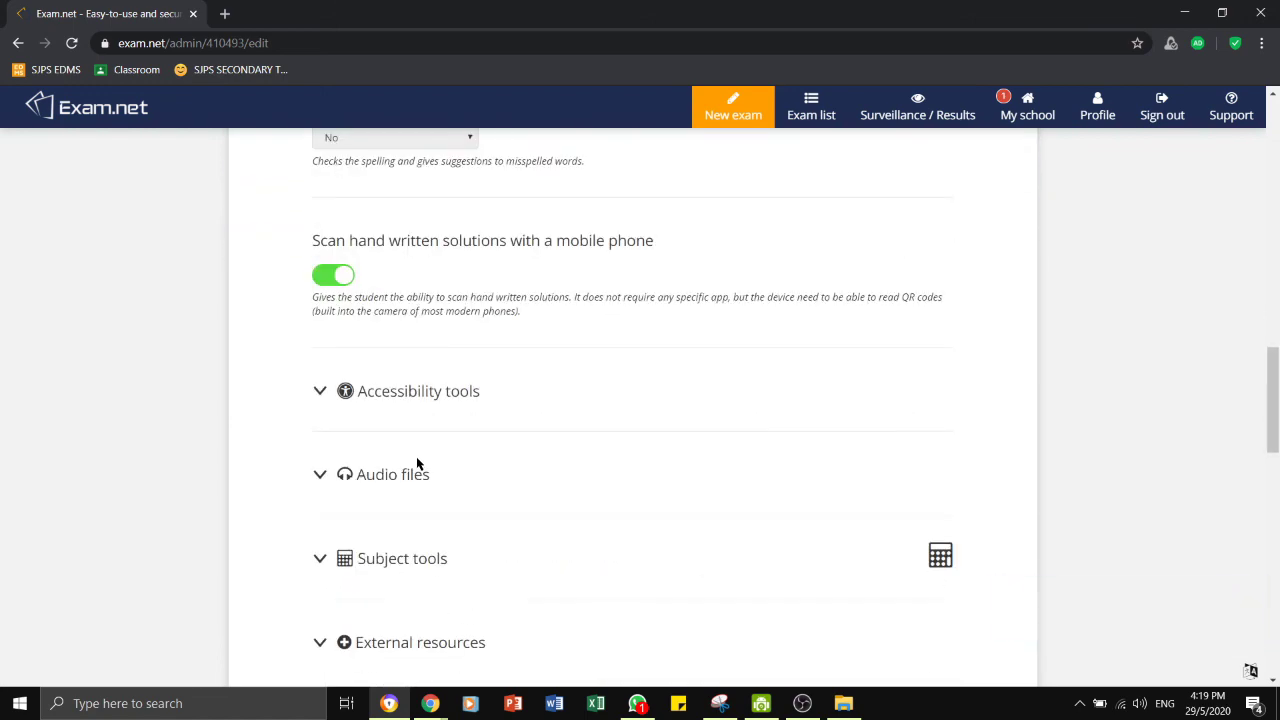
{"action": "scroll", "coordinate": [418, 465], "scroll_direction": "down", "scroll_amount": 4}
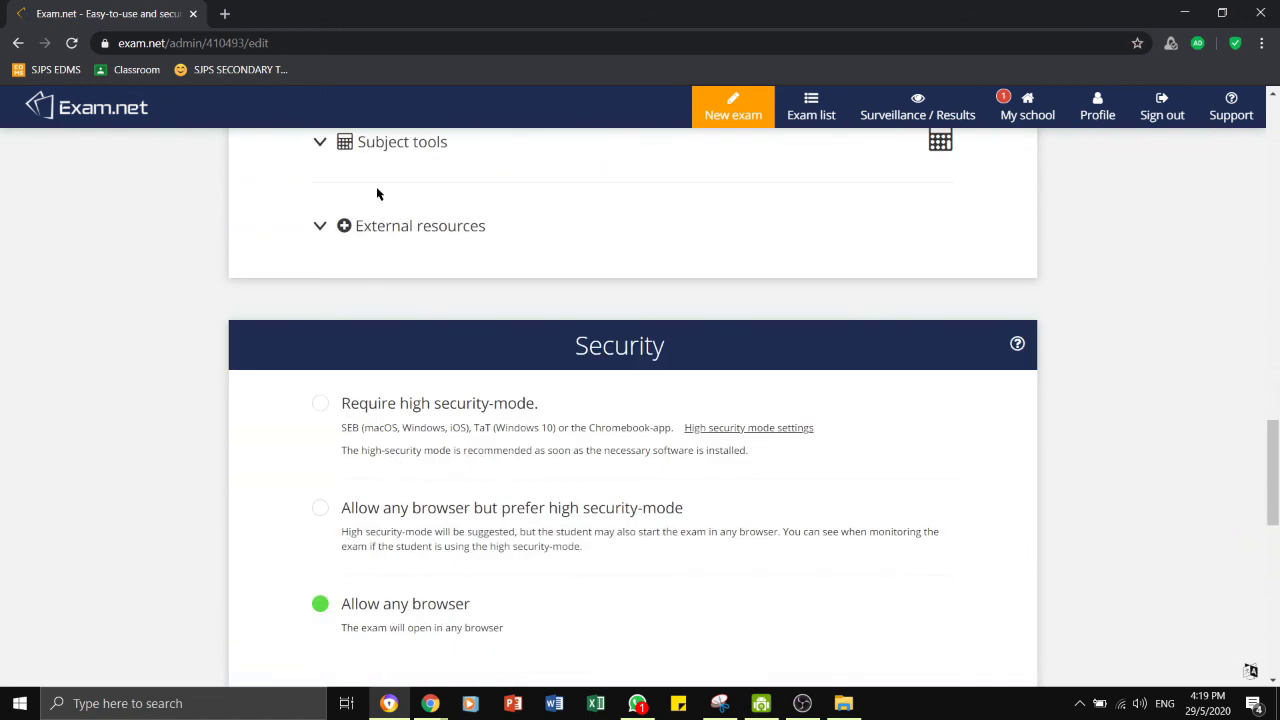
{"action": "scroll", "coordinate": [380, 383], "scroll_direction": "down", "scroll_amount": 5}
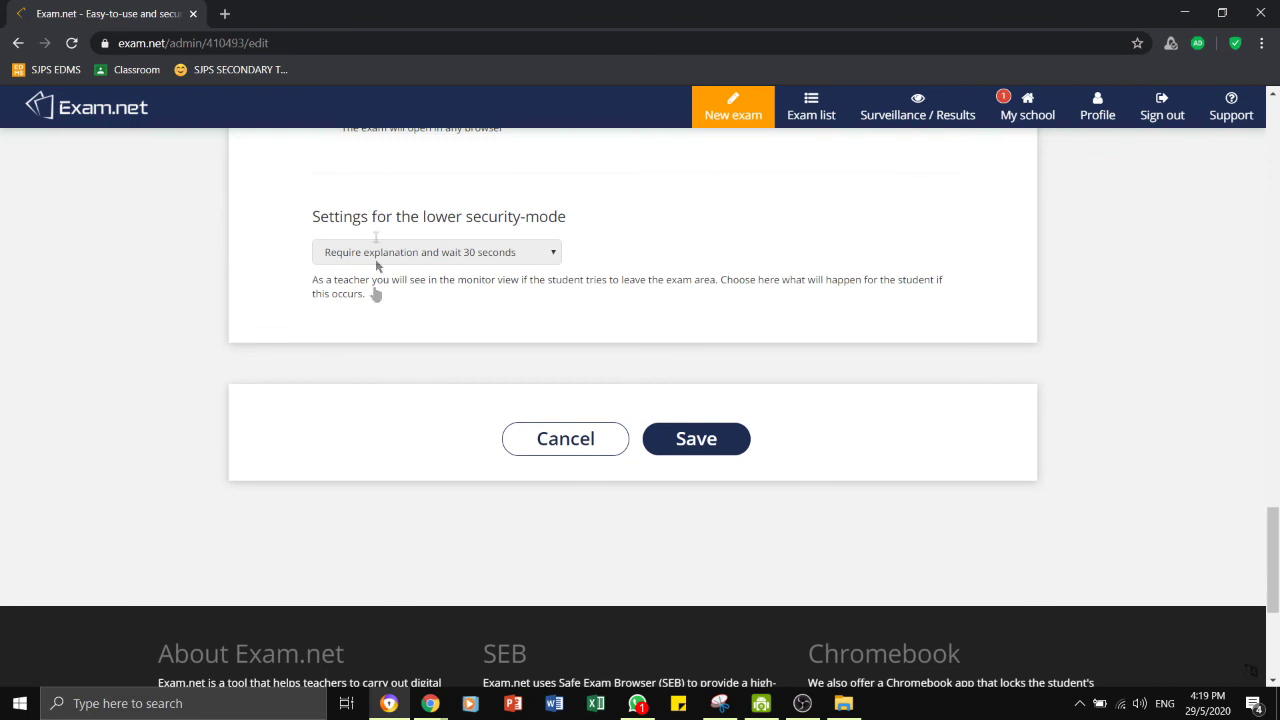
Step: Save the Tutorial Exam's edited settings, returning to the exam list
{"action": "left_click", "coordinate": [699, 447]}
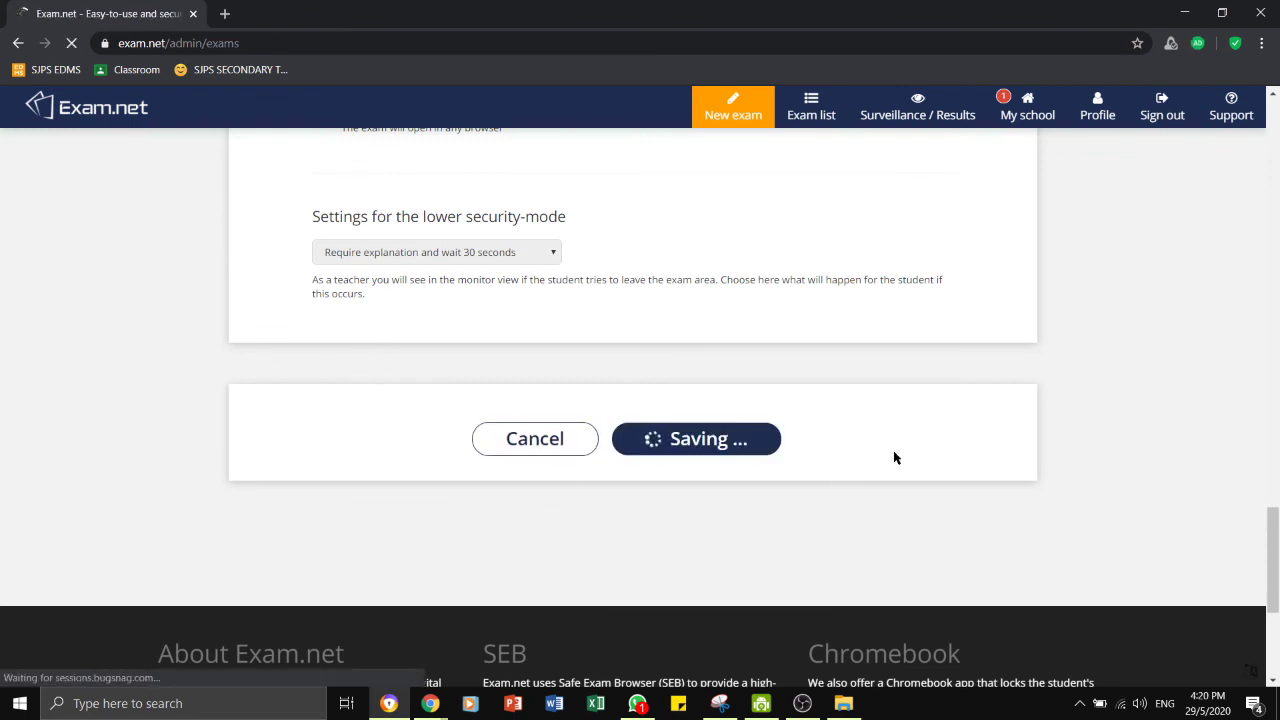